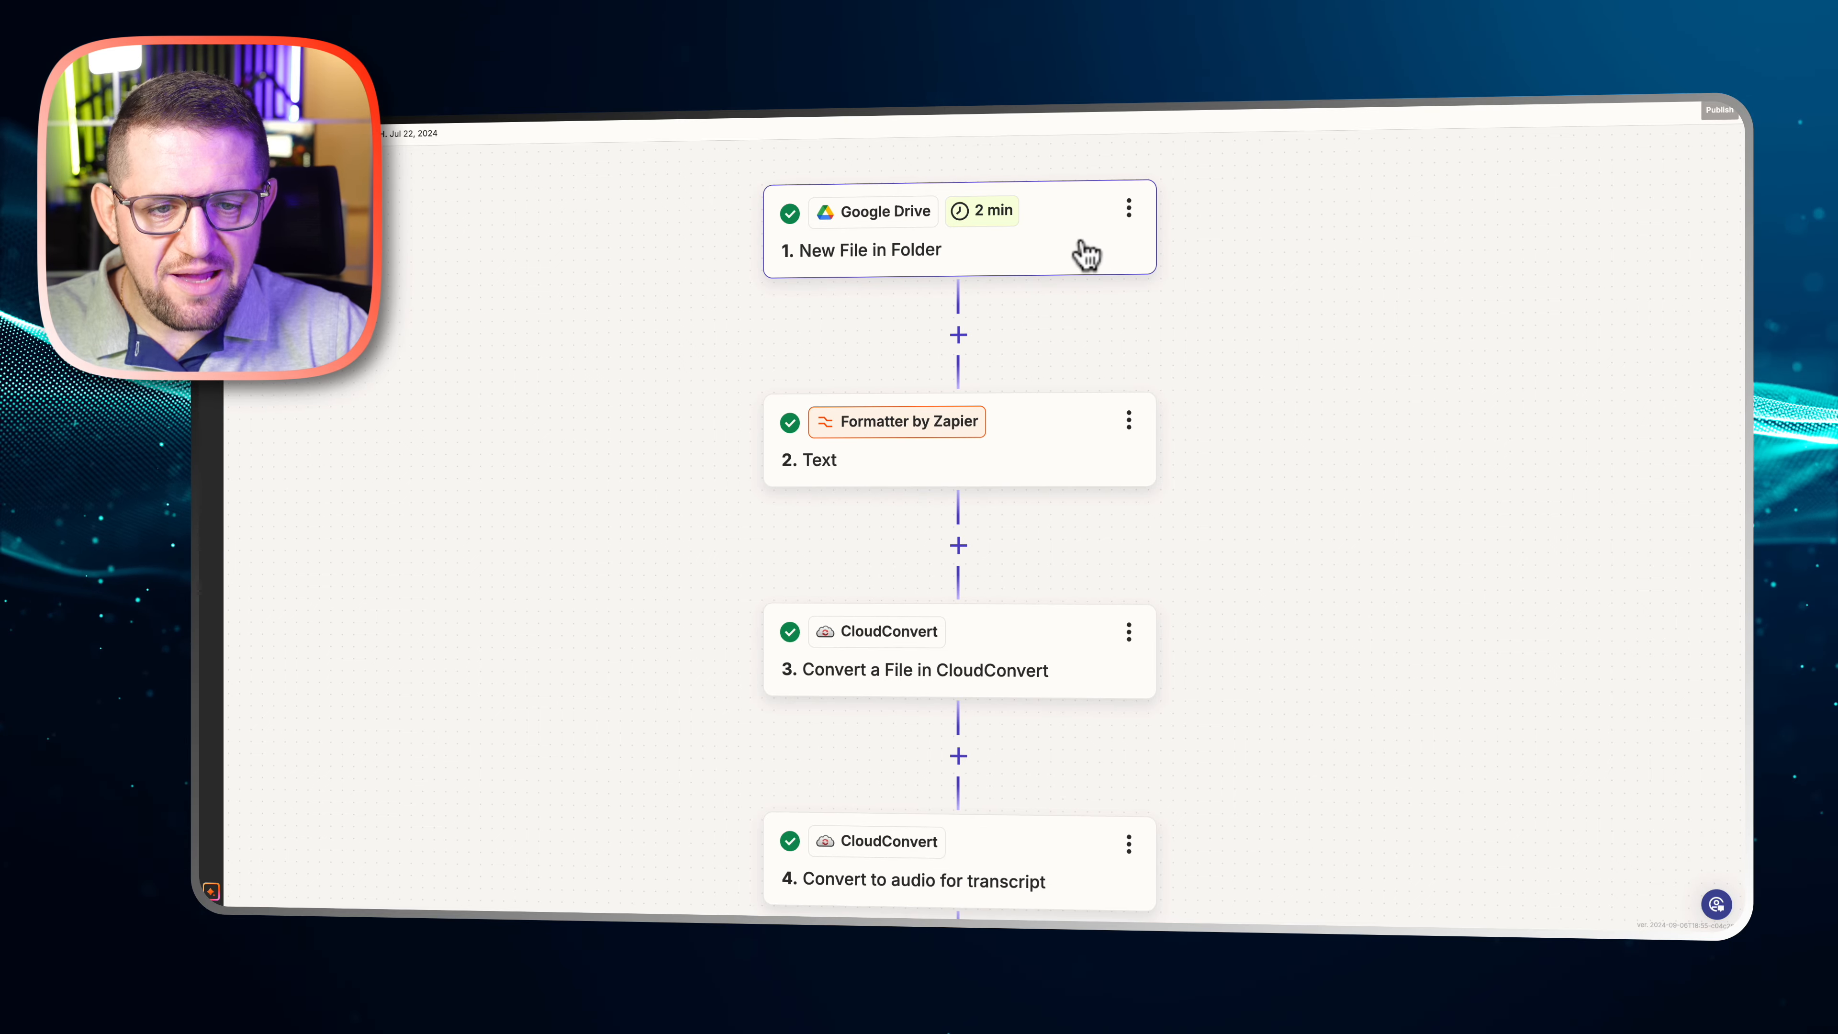
Review the drive and folder configuration of the Google Drive New File in Folder trigger, and close it
{"action": "left_click", "coordinate": [1049, 255]}
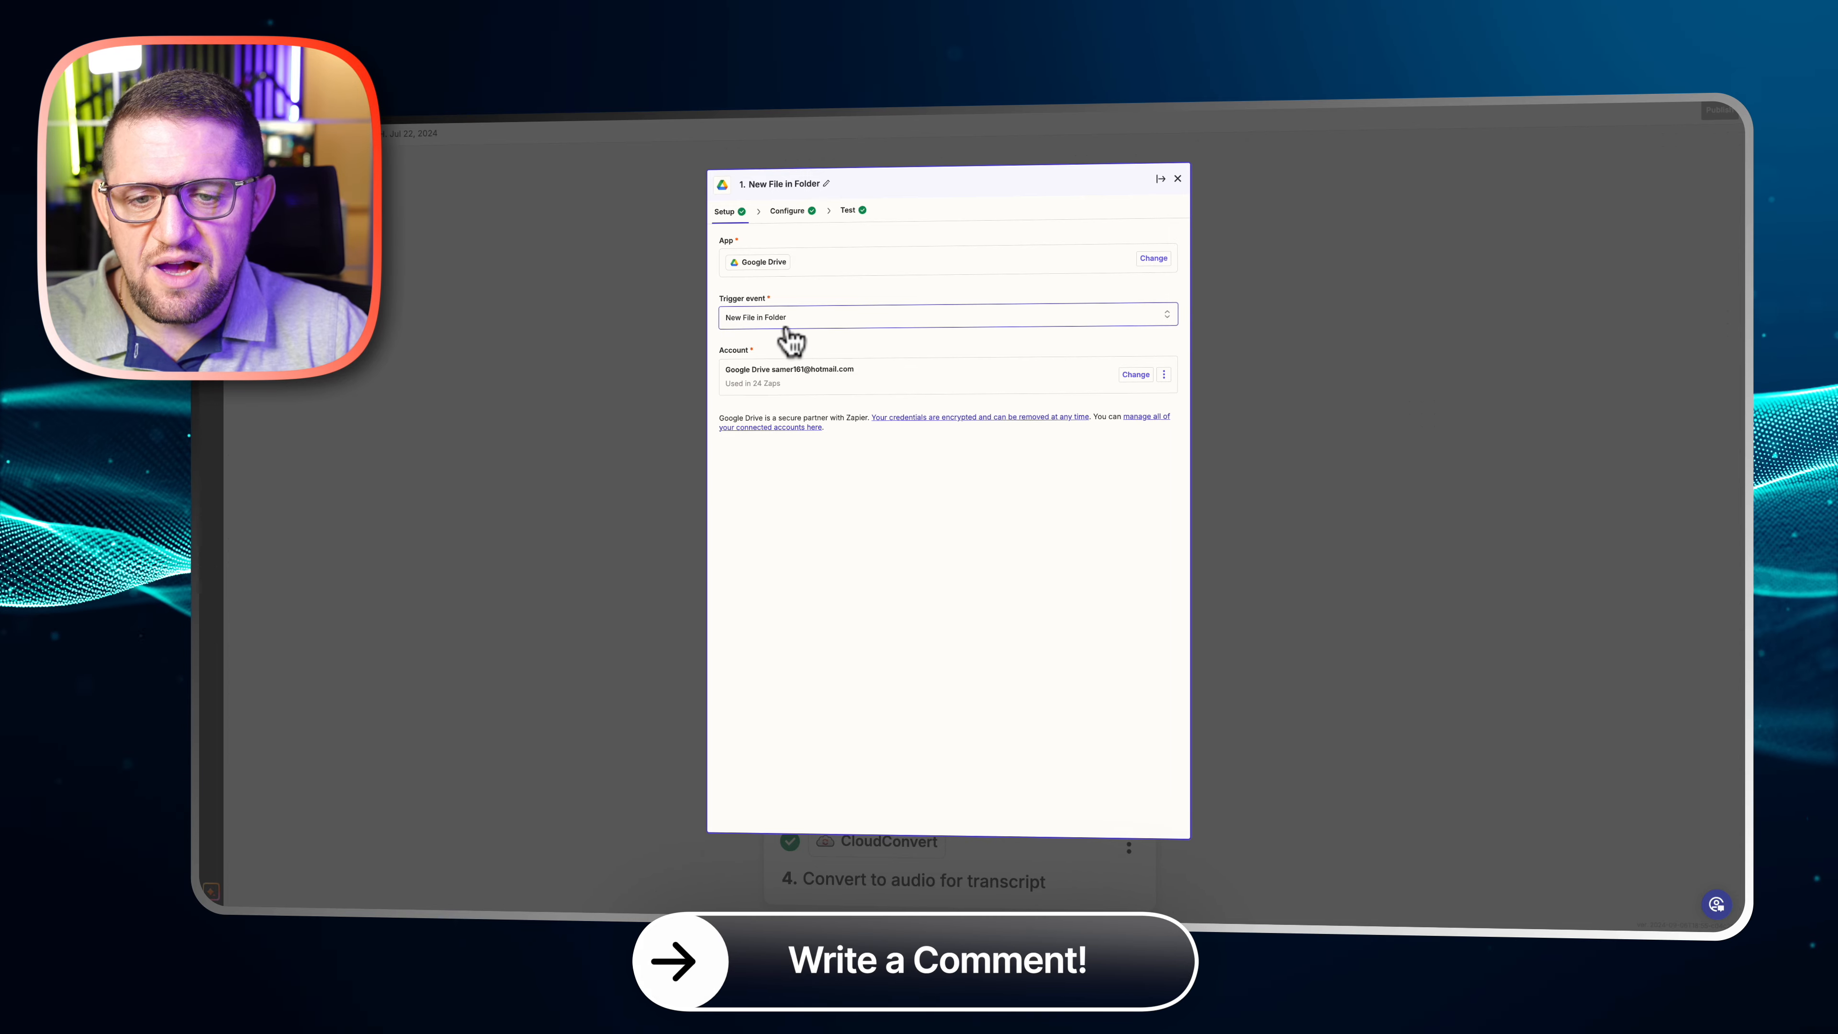
{"action": "left_click", "coordinate": [794, 214]}
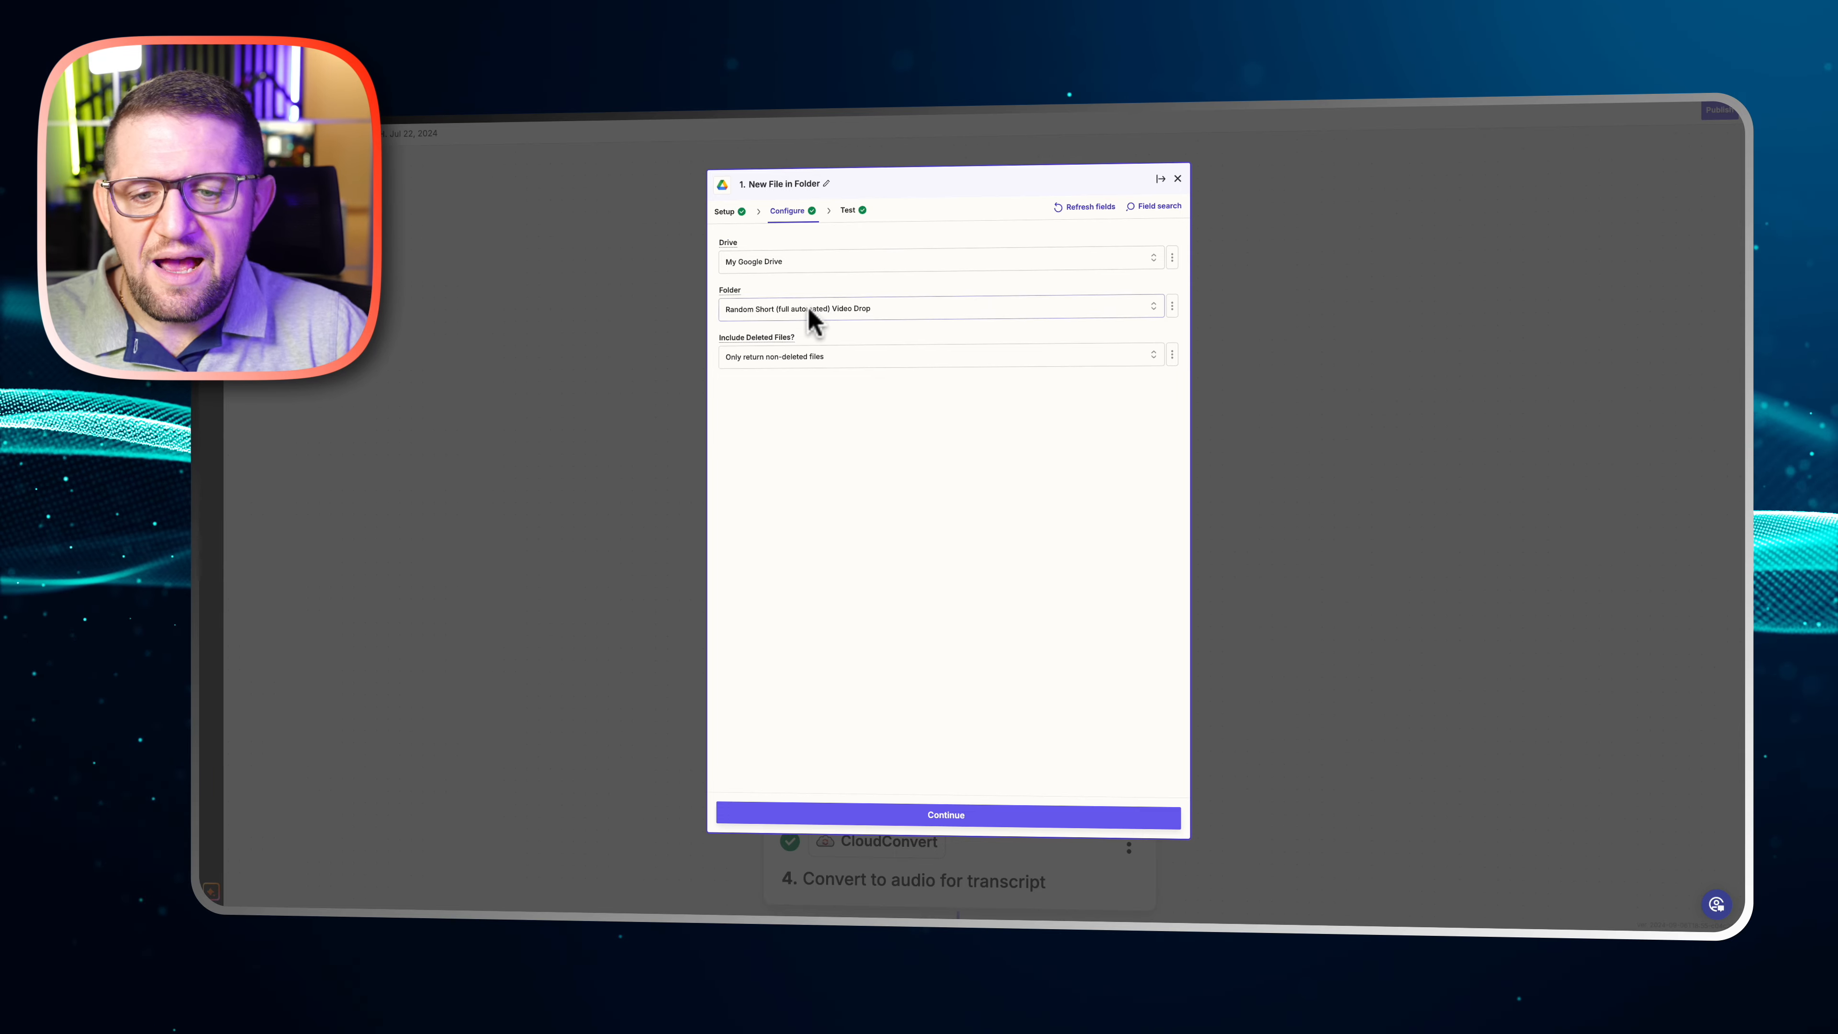
{"action": "left_click", "coordinate": [1176, 179]}
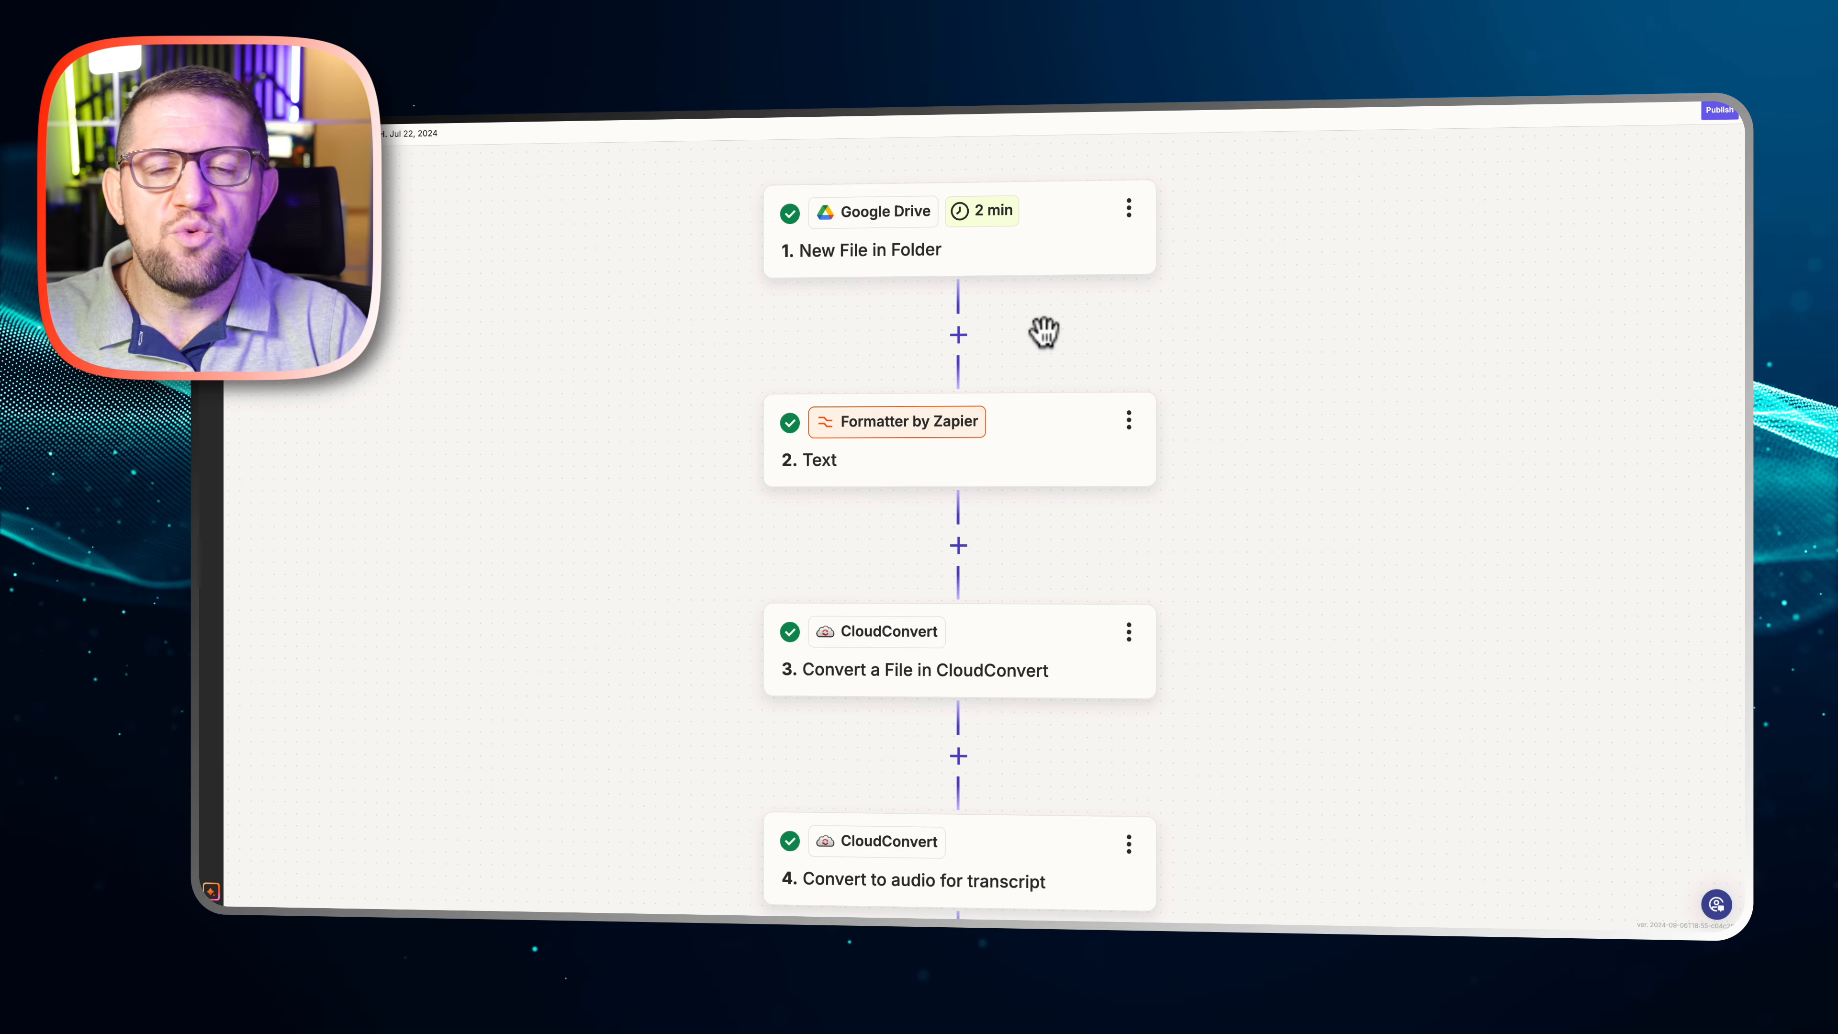
Review the transform and input configuration of the Formatter by Zapier Text step, and close it
{"action": "left_click", "coordinate": [1010, 438]}
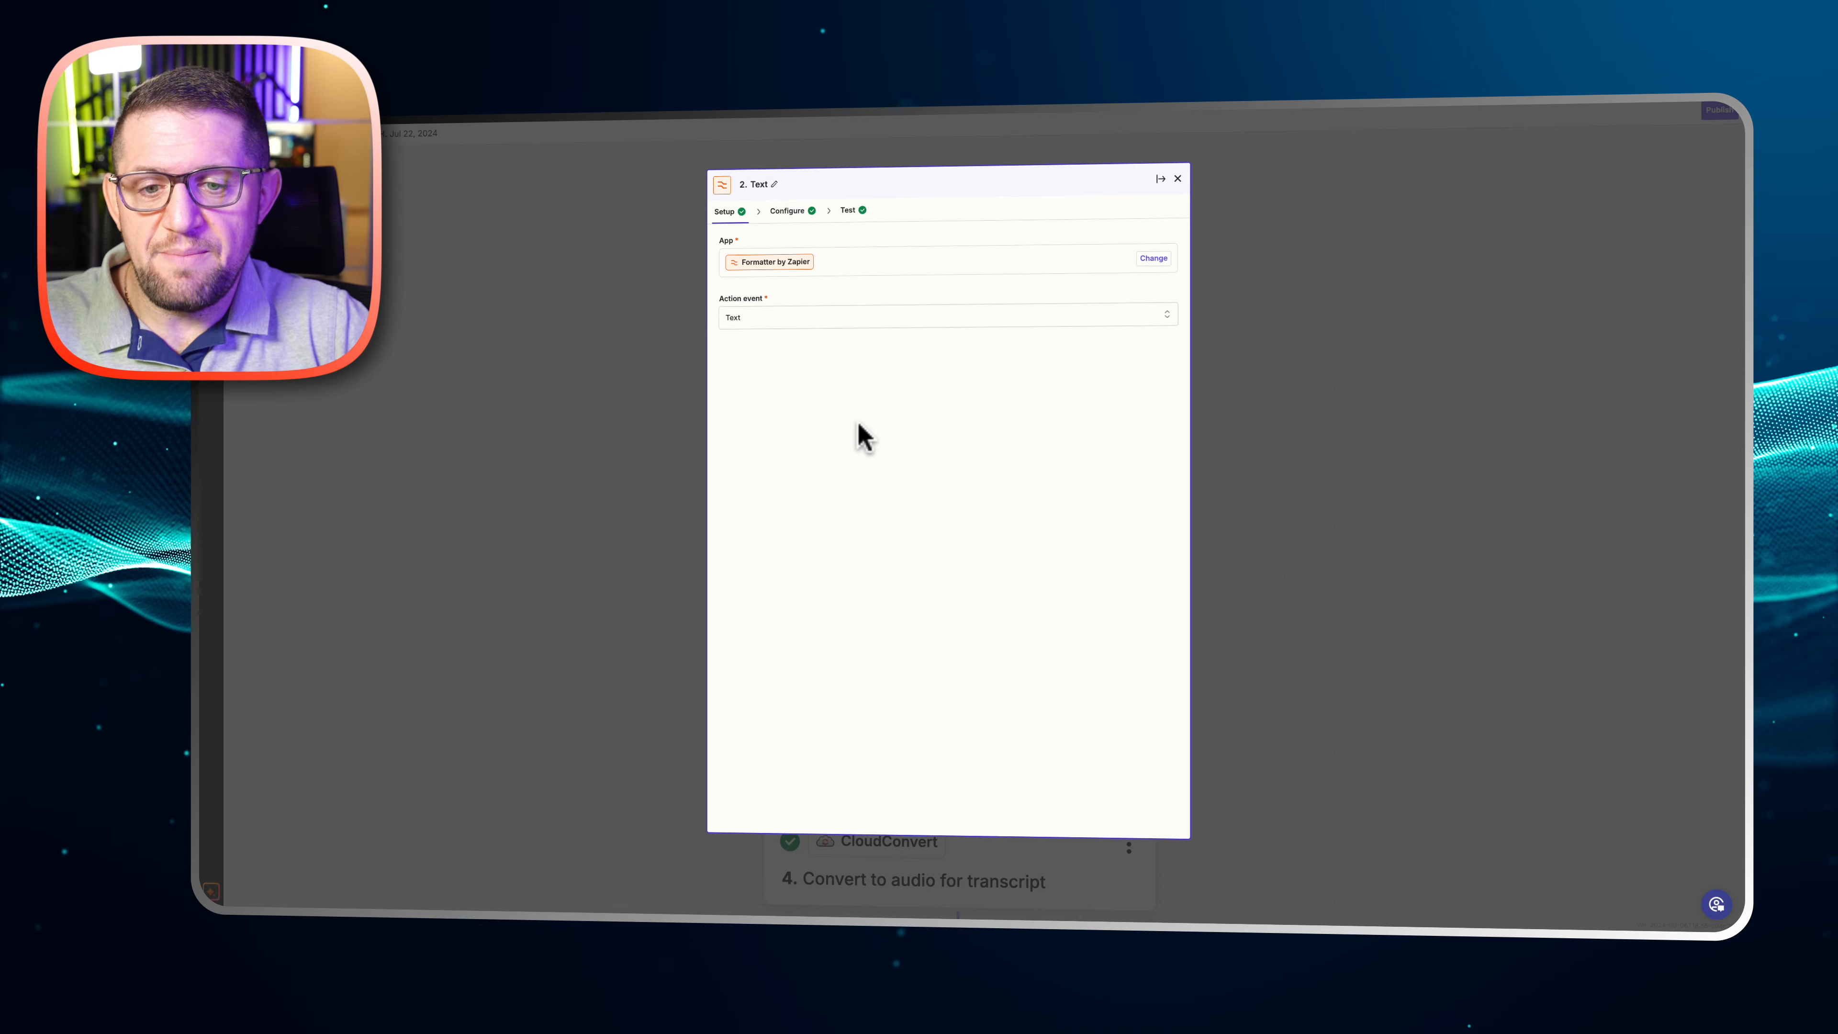
{"action": "left_click", "coordinate": [786, 211]}
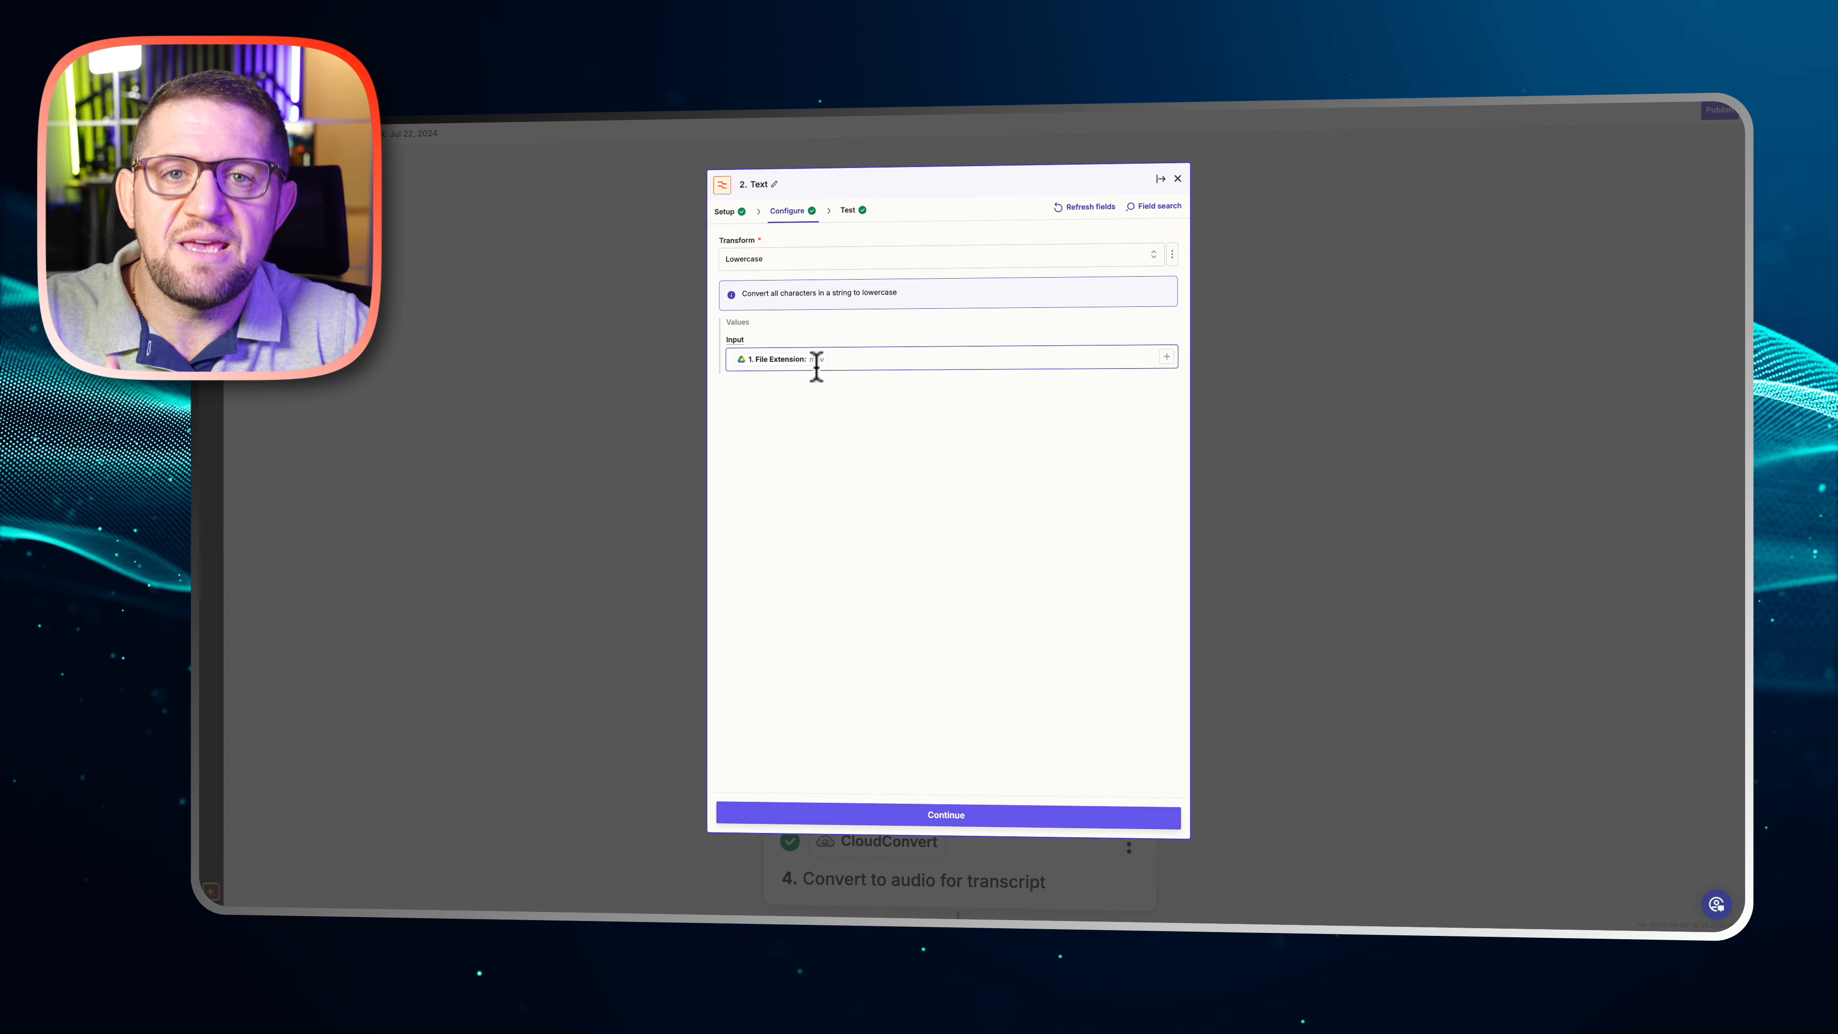
{"action": "left_click", "coordinate": [1295, 491]}
Open the configuration of step 3, Convert a File in CloudConvert
{"action": "scroll", "coordinate": [1292, 504], "scroll_direction": "down", "scroll_amount": 3}
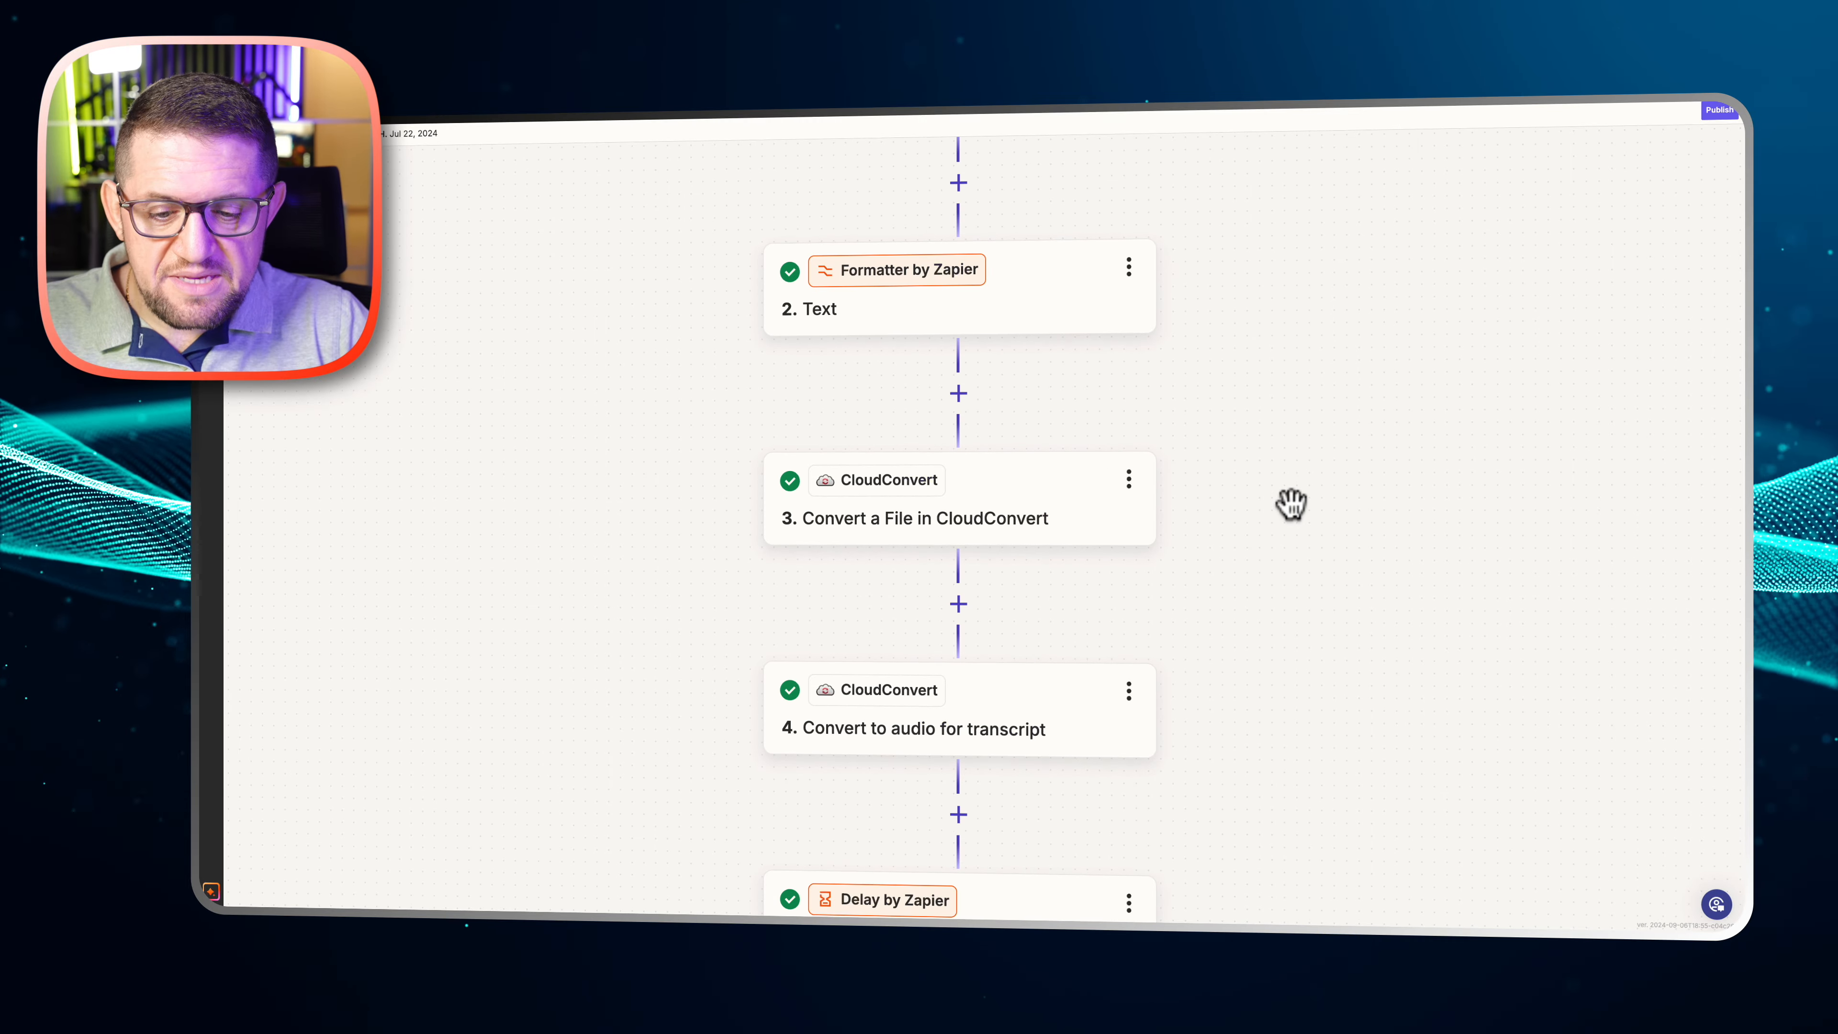
{"action": "scroll", "coordinate": [1292, 504], "scroll_direction": "down", "scroll_amount": 2}
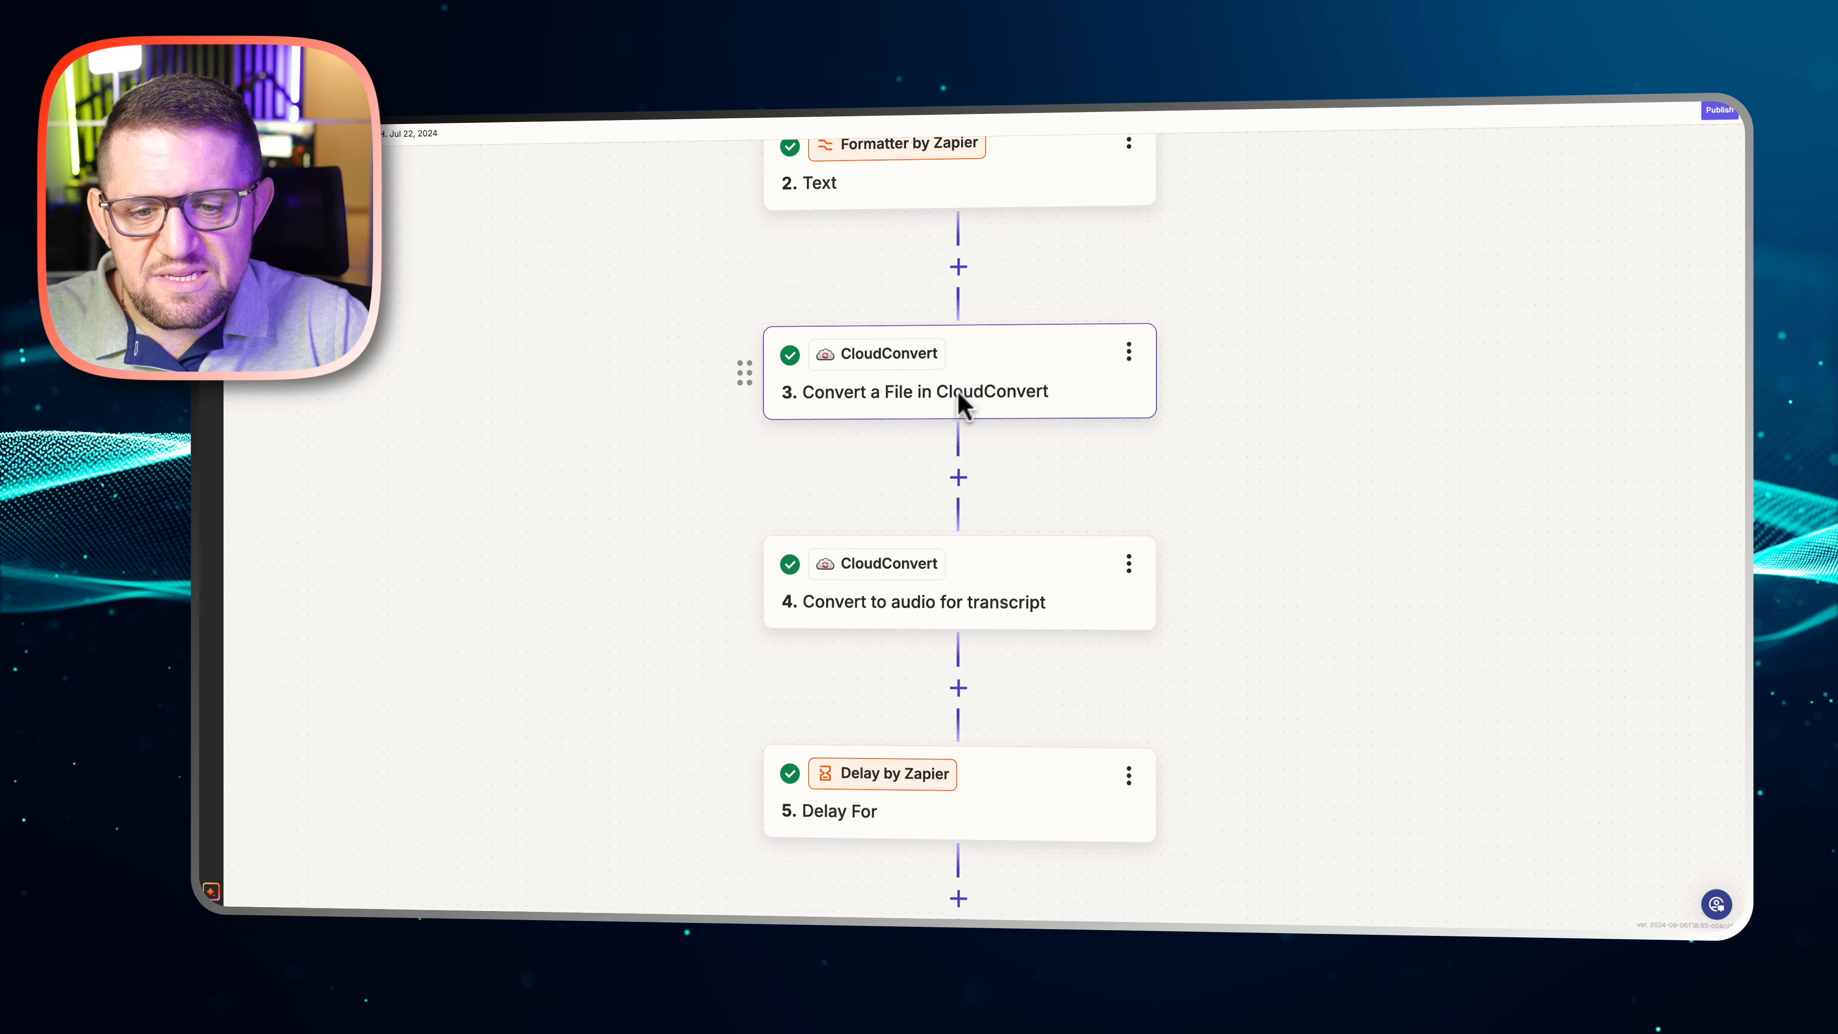
{"action": "left_click", "coordinate": [1001, 394]}
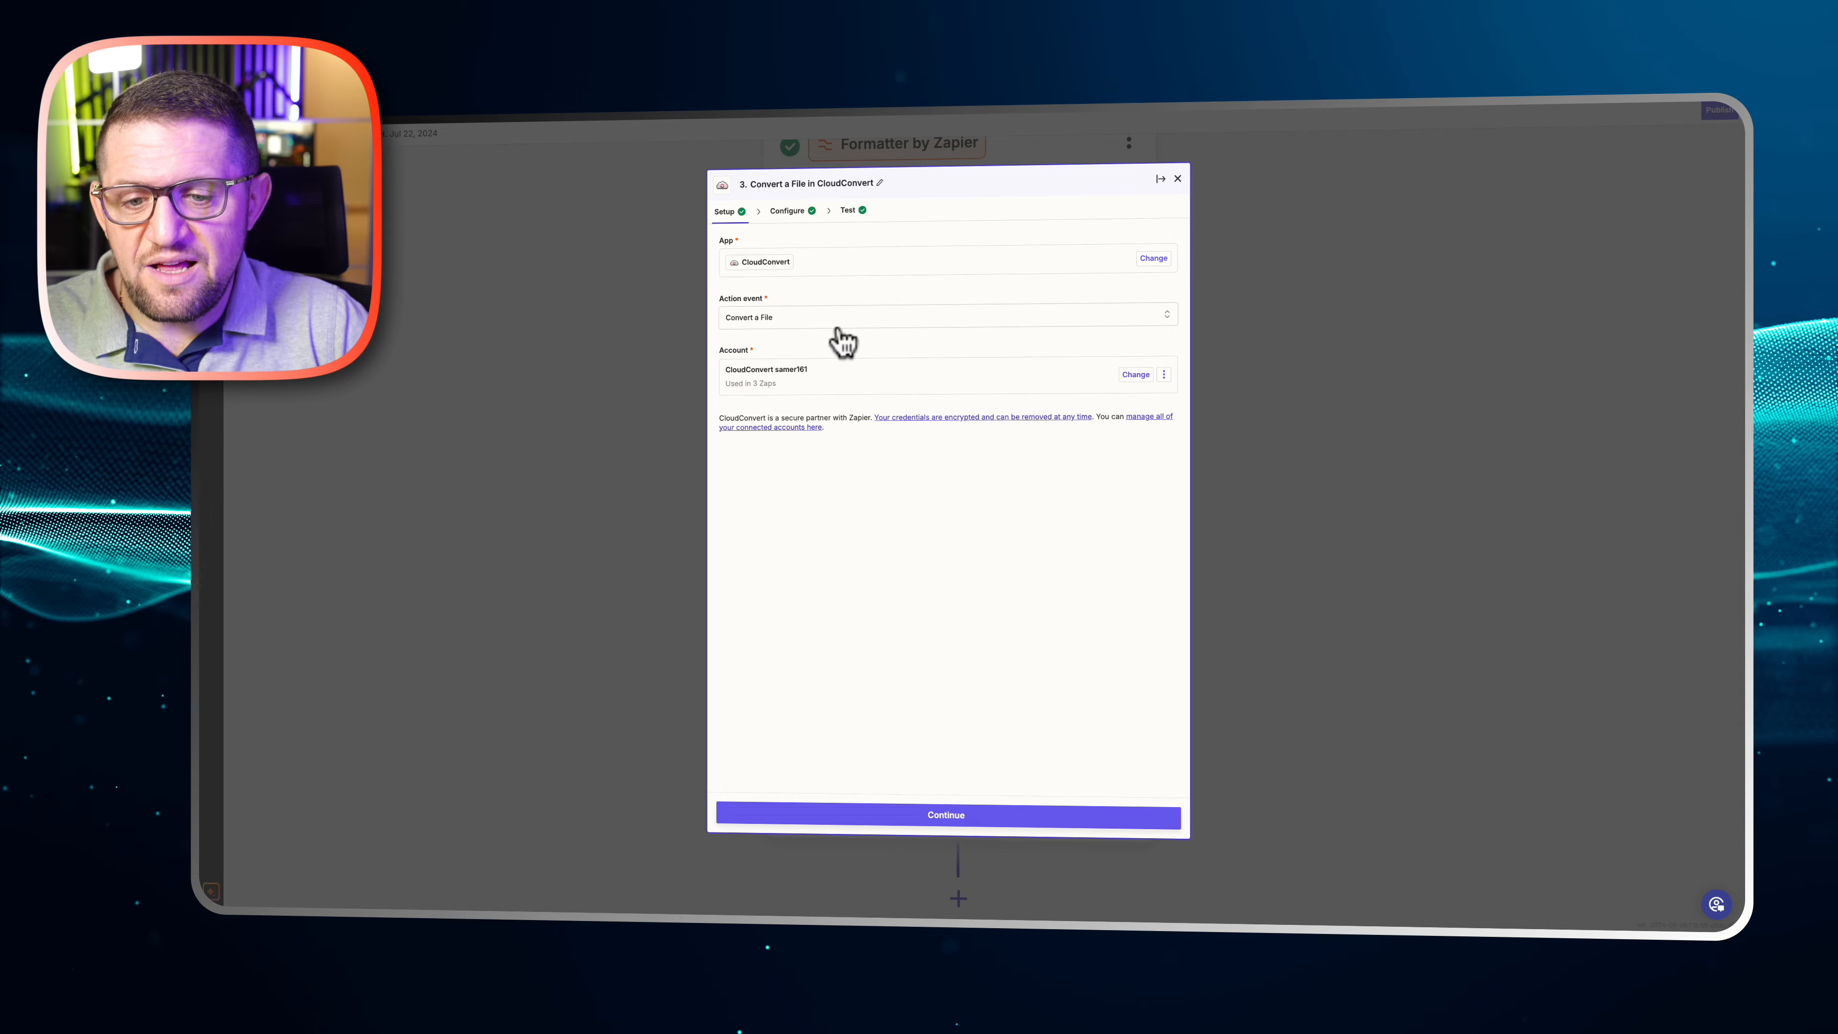
{"action": "left_click", "coordinate": [791, 216]}
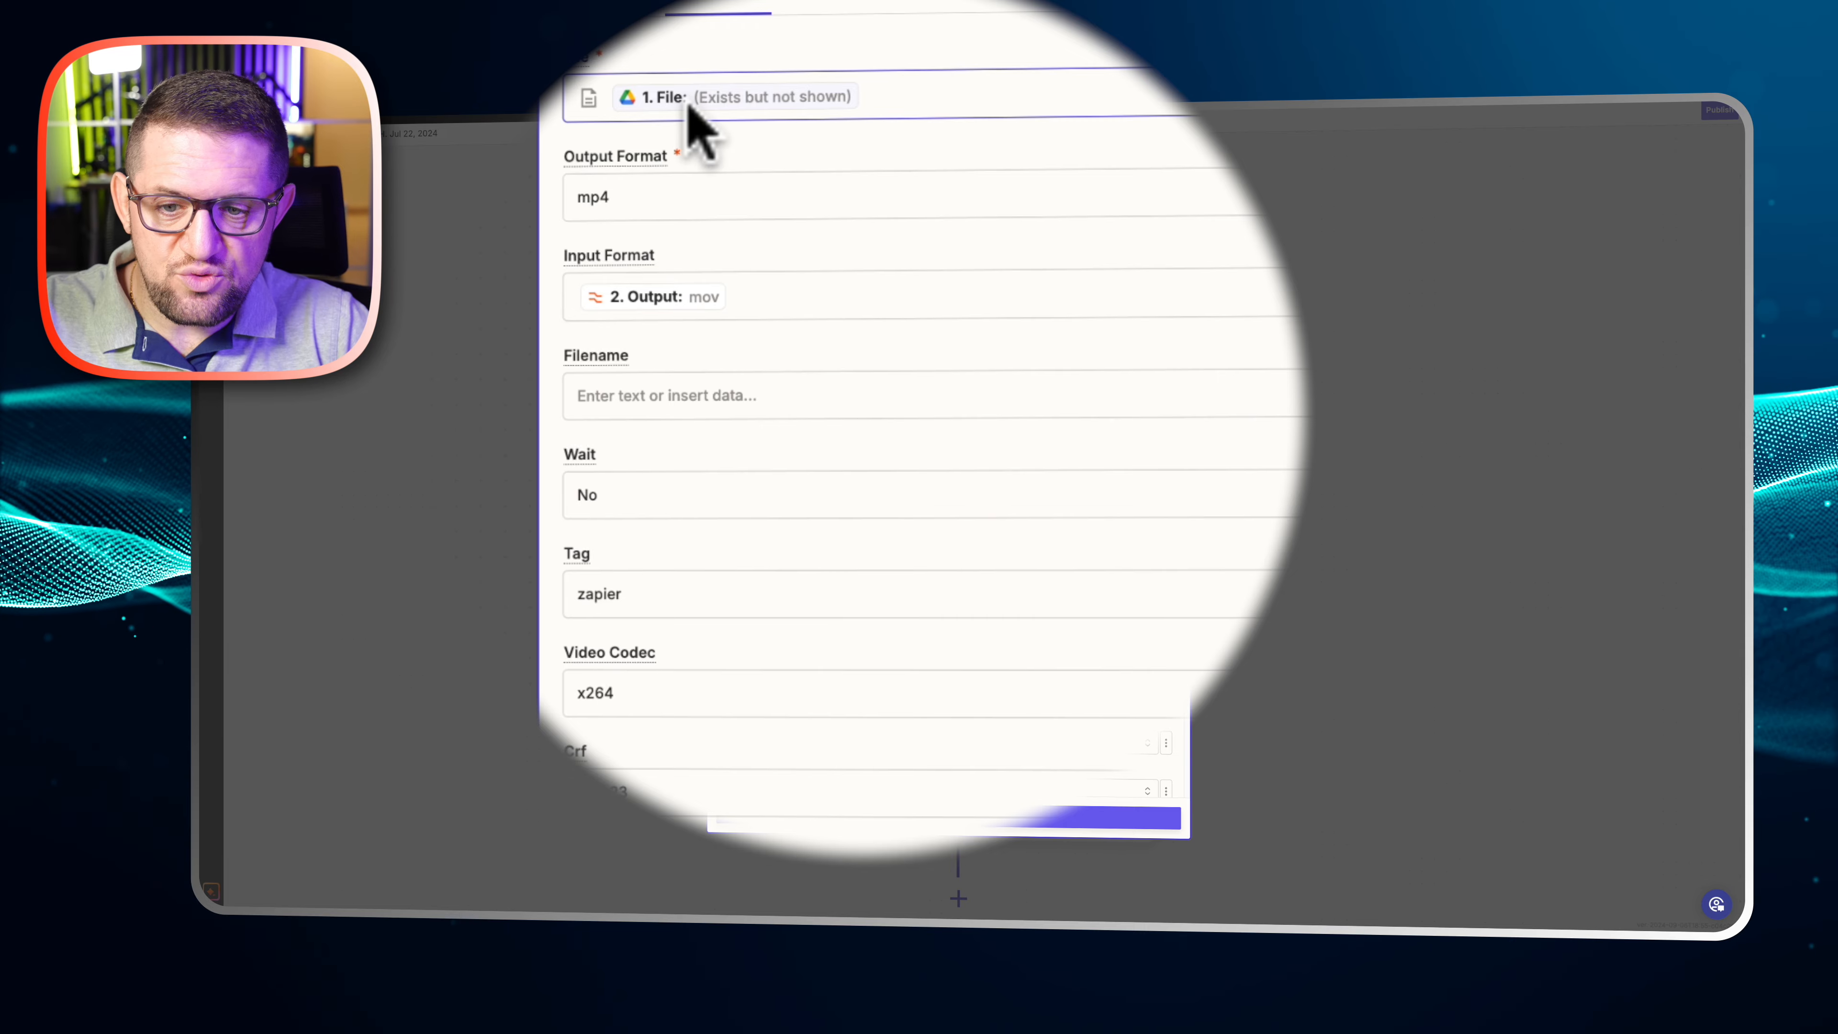
Browse the output formats available for the video conversion, and close the list without choosing a different one
{"action": "left_click", "coordinate": [749, 200]}
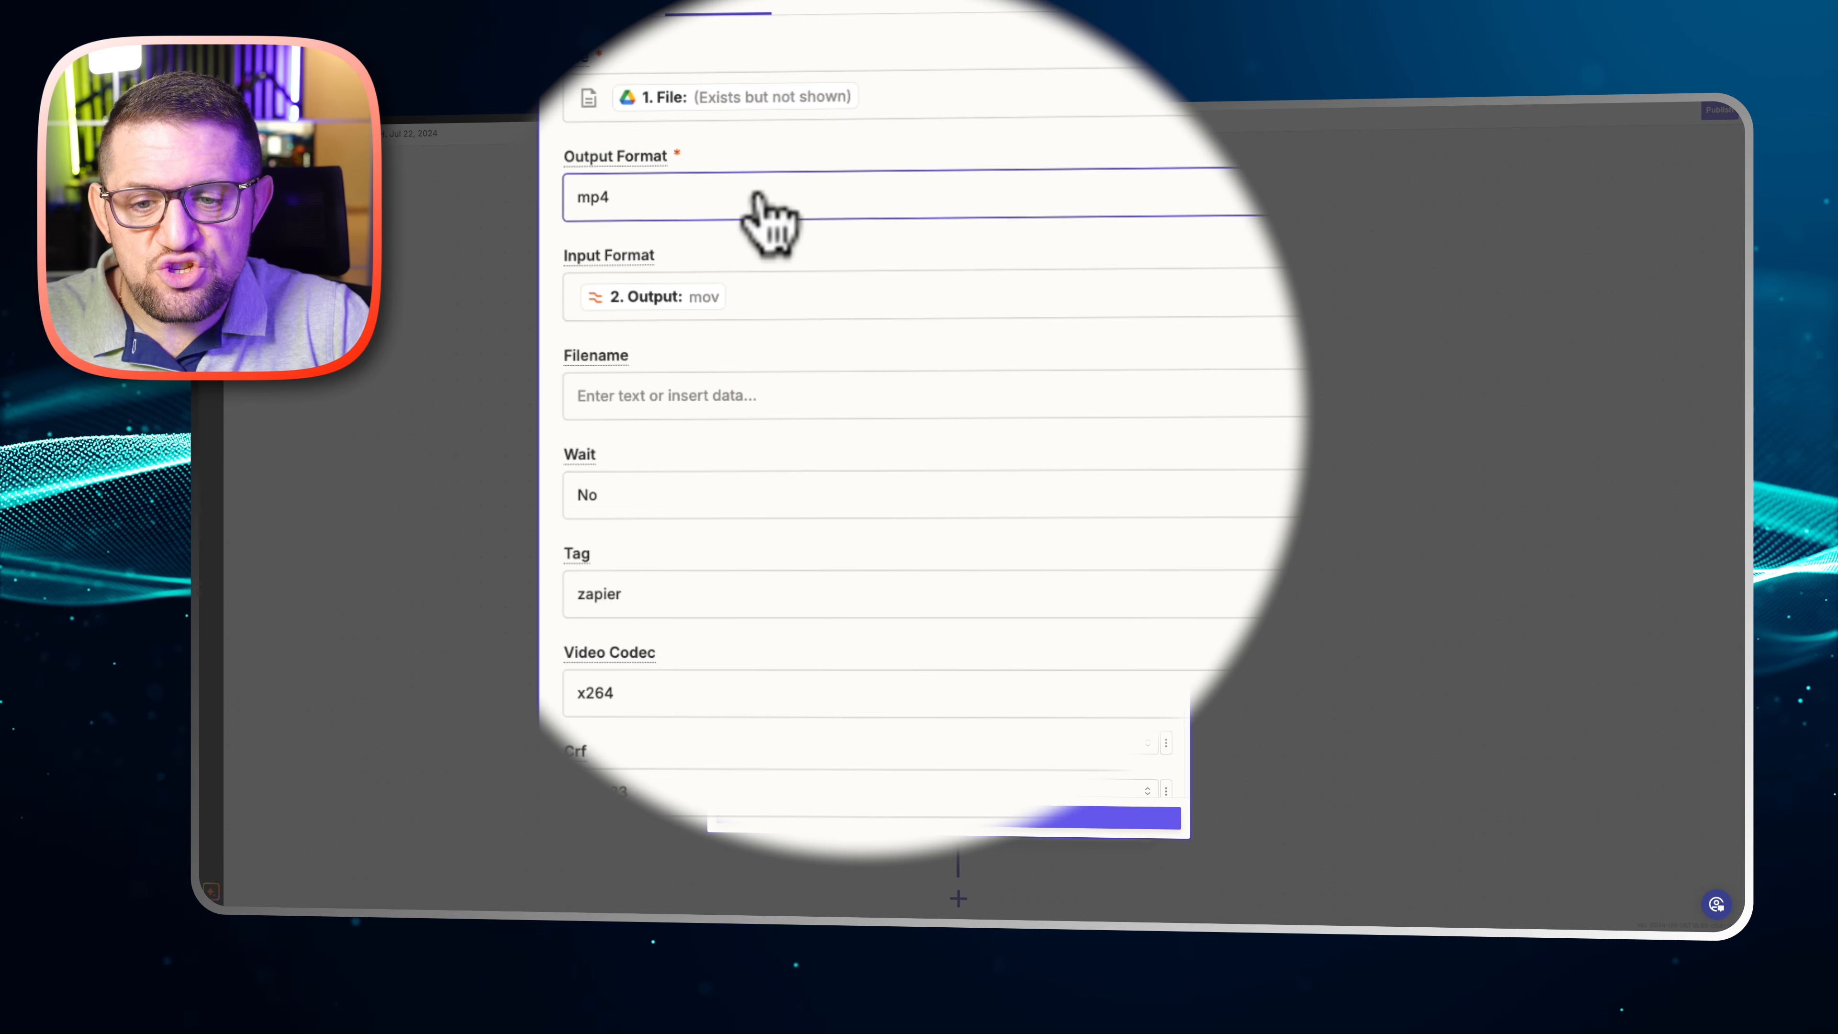
{"action": "scroll", "coordinate": [905, 514], "scroll_direction": "down", "scroll_amount": 8}
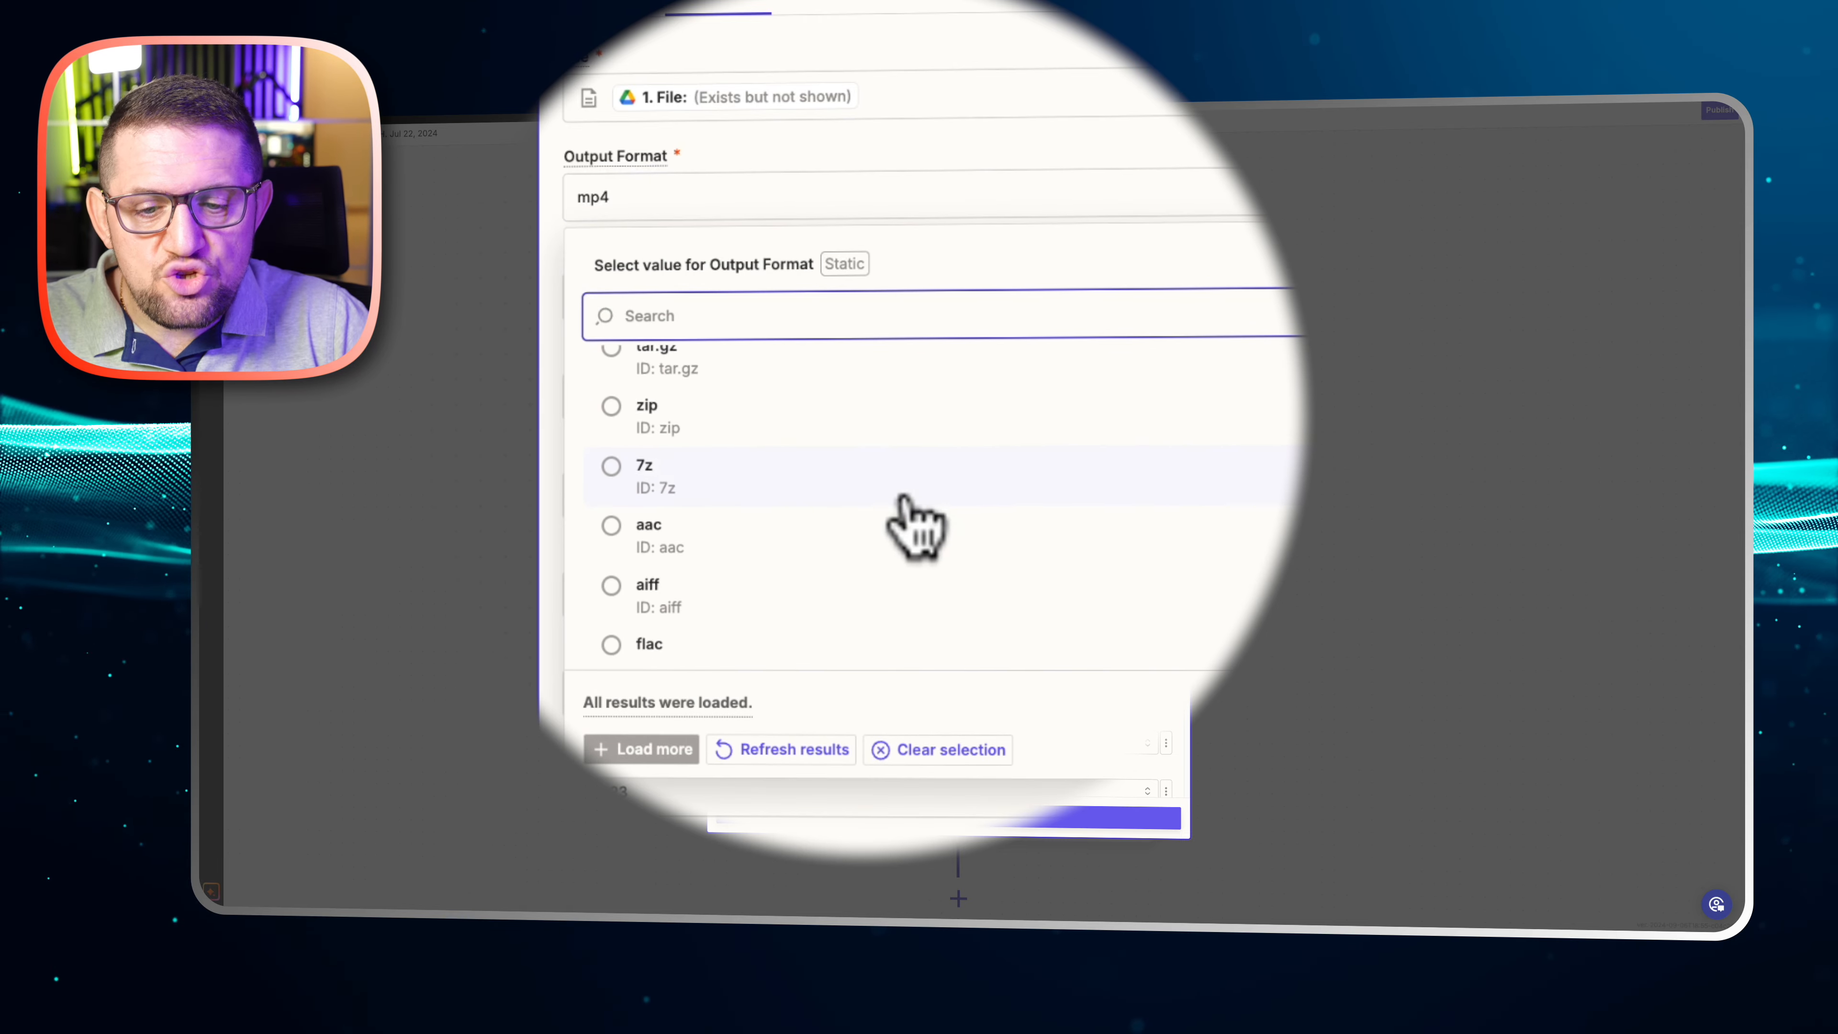
{"action": "scroll", "coordinate": [914, 527], "scroll_direction": "down", "scroll_amount": 10}
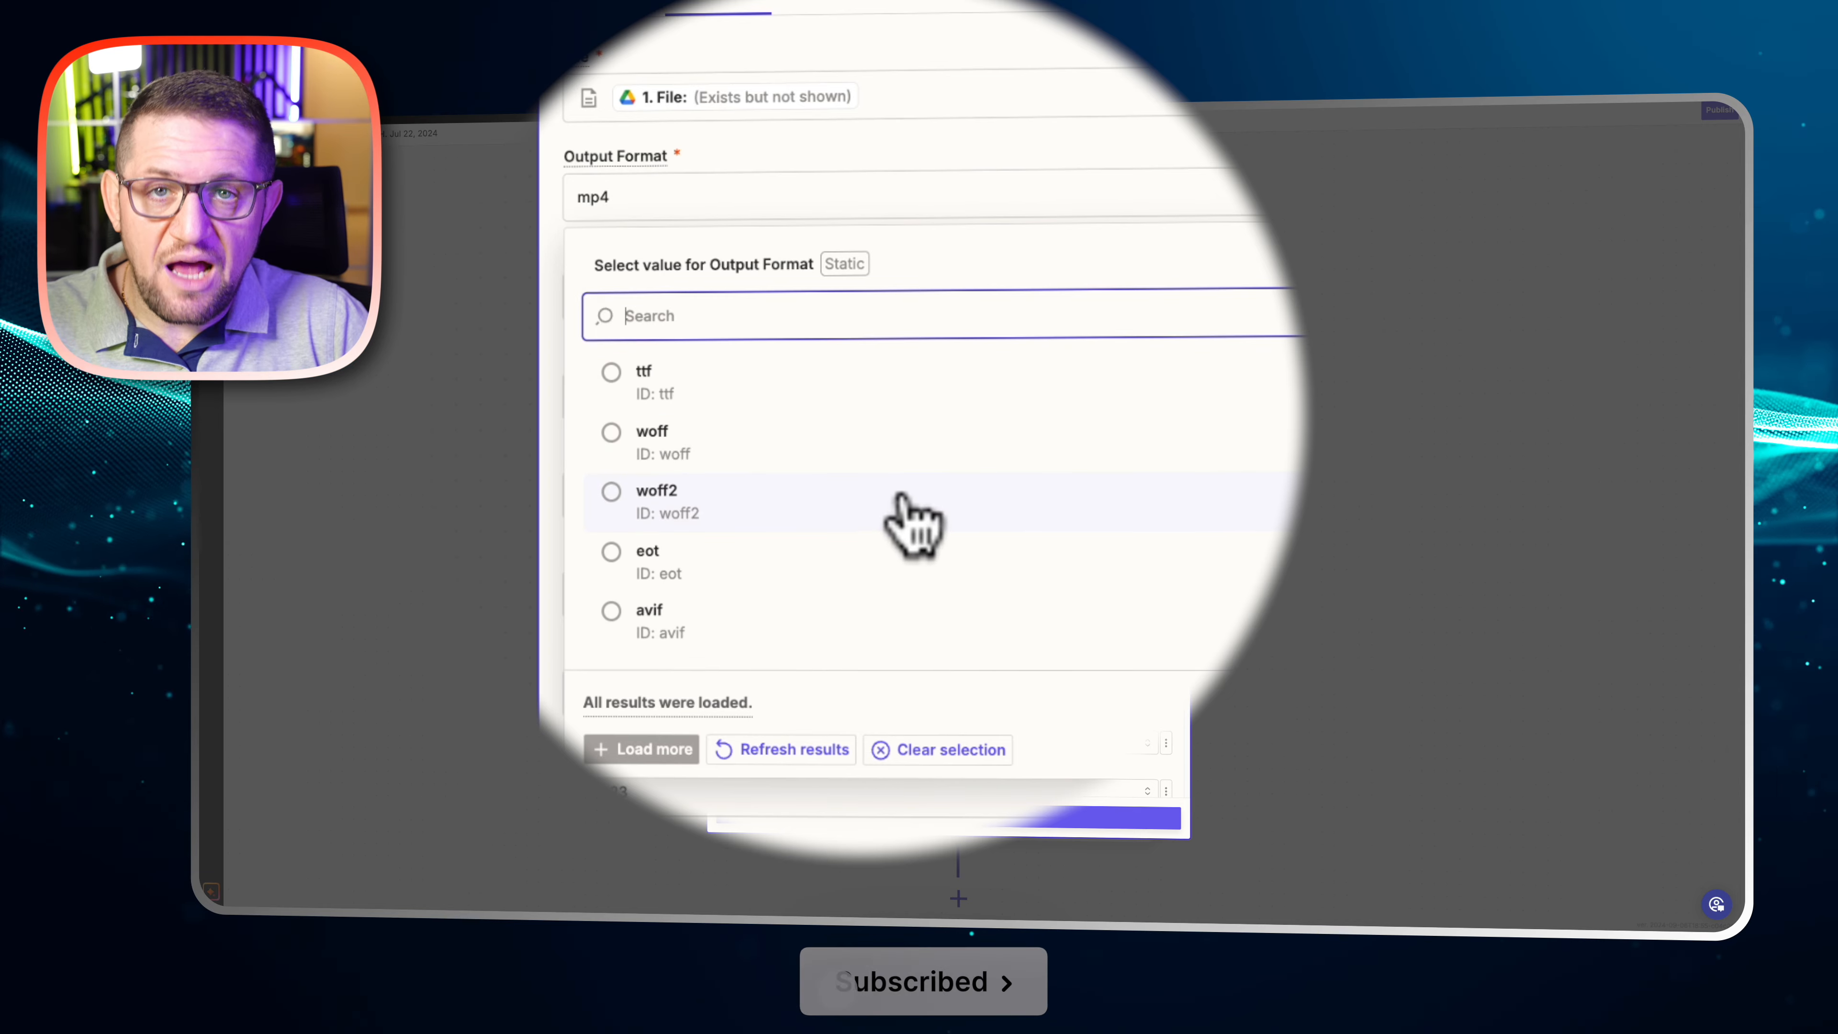
{"action": "scroll", "coordinate": [913, 527], "scroll_direction": "down", "scroll_amount": 10}
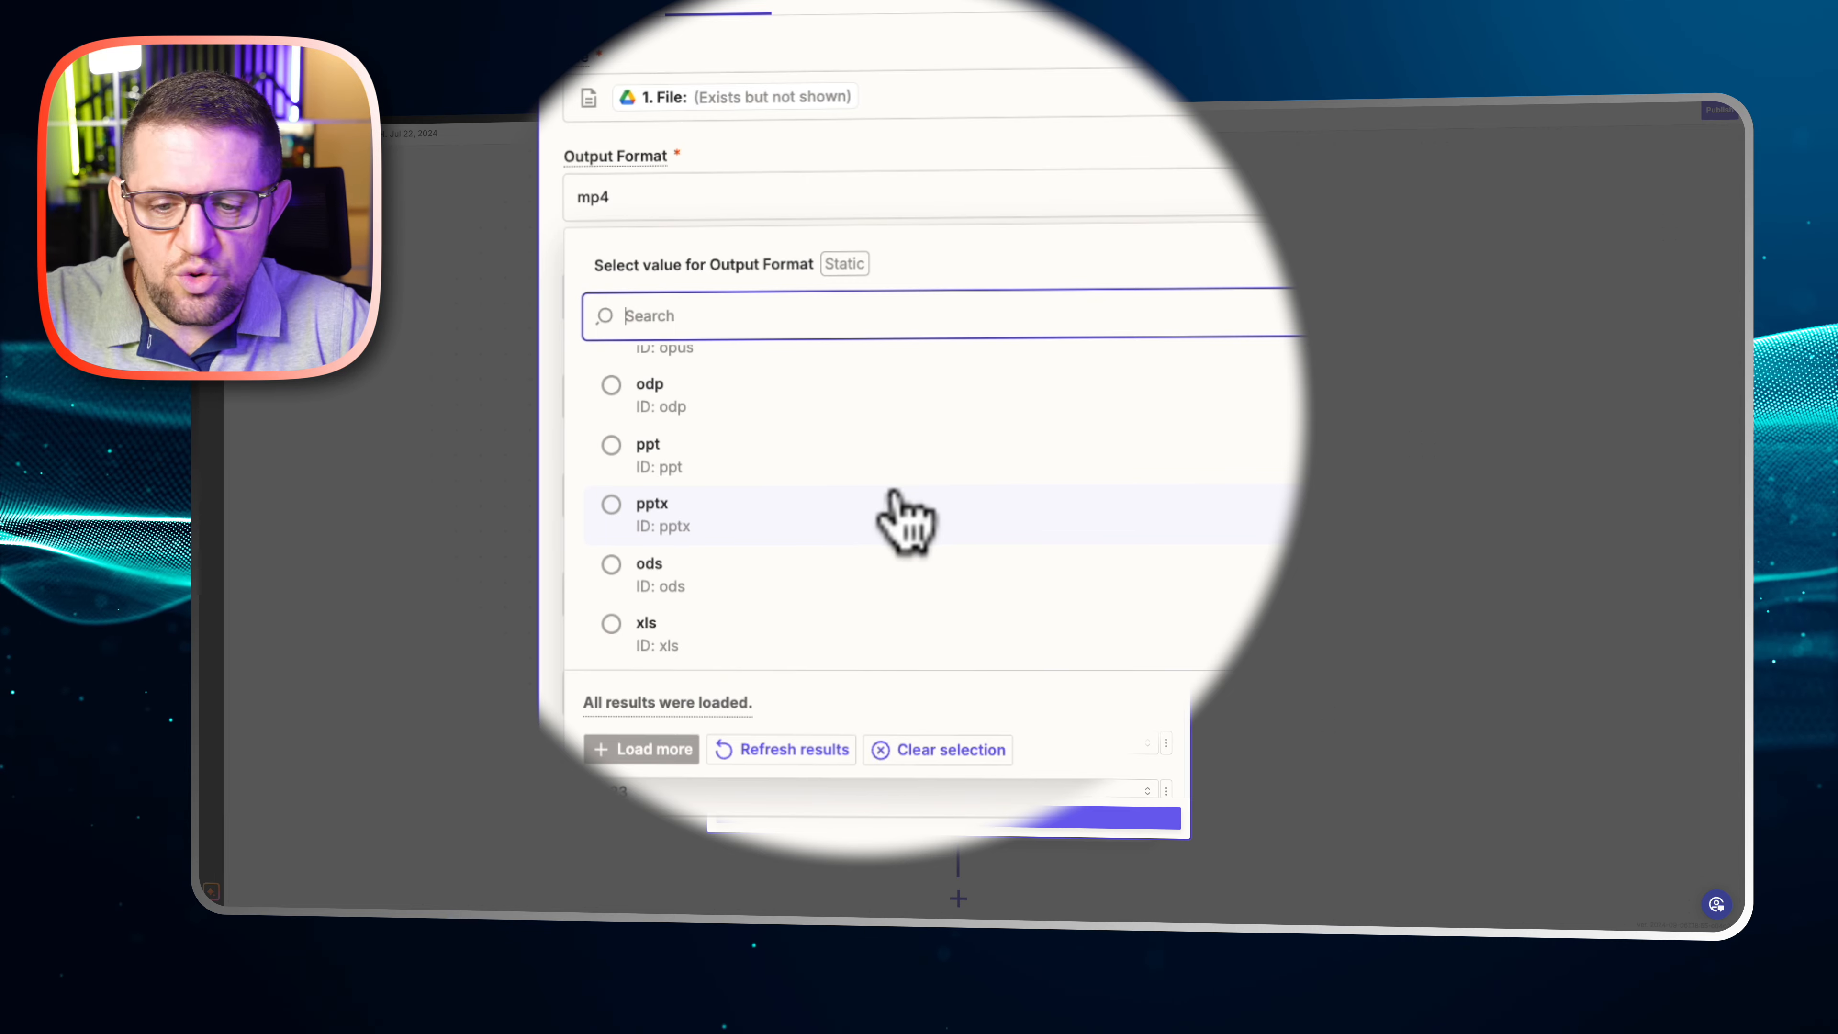
{"action": "scroll", "coordinate": [901, 506], "scroll_direction": "down", "scroll_amount": 5}
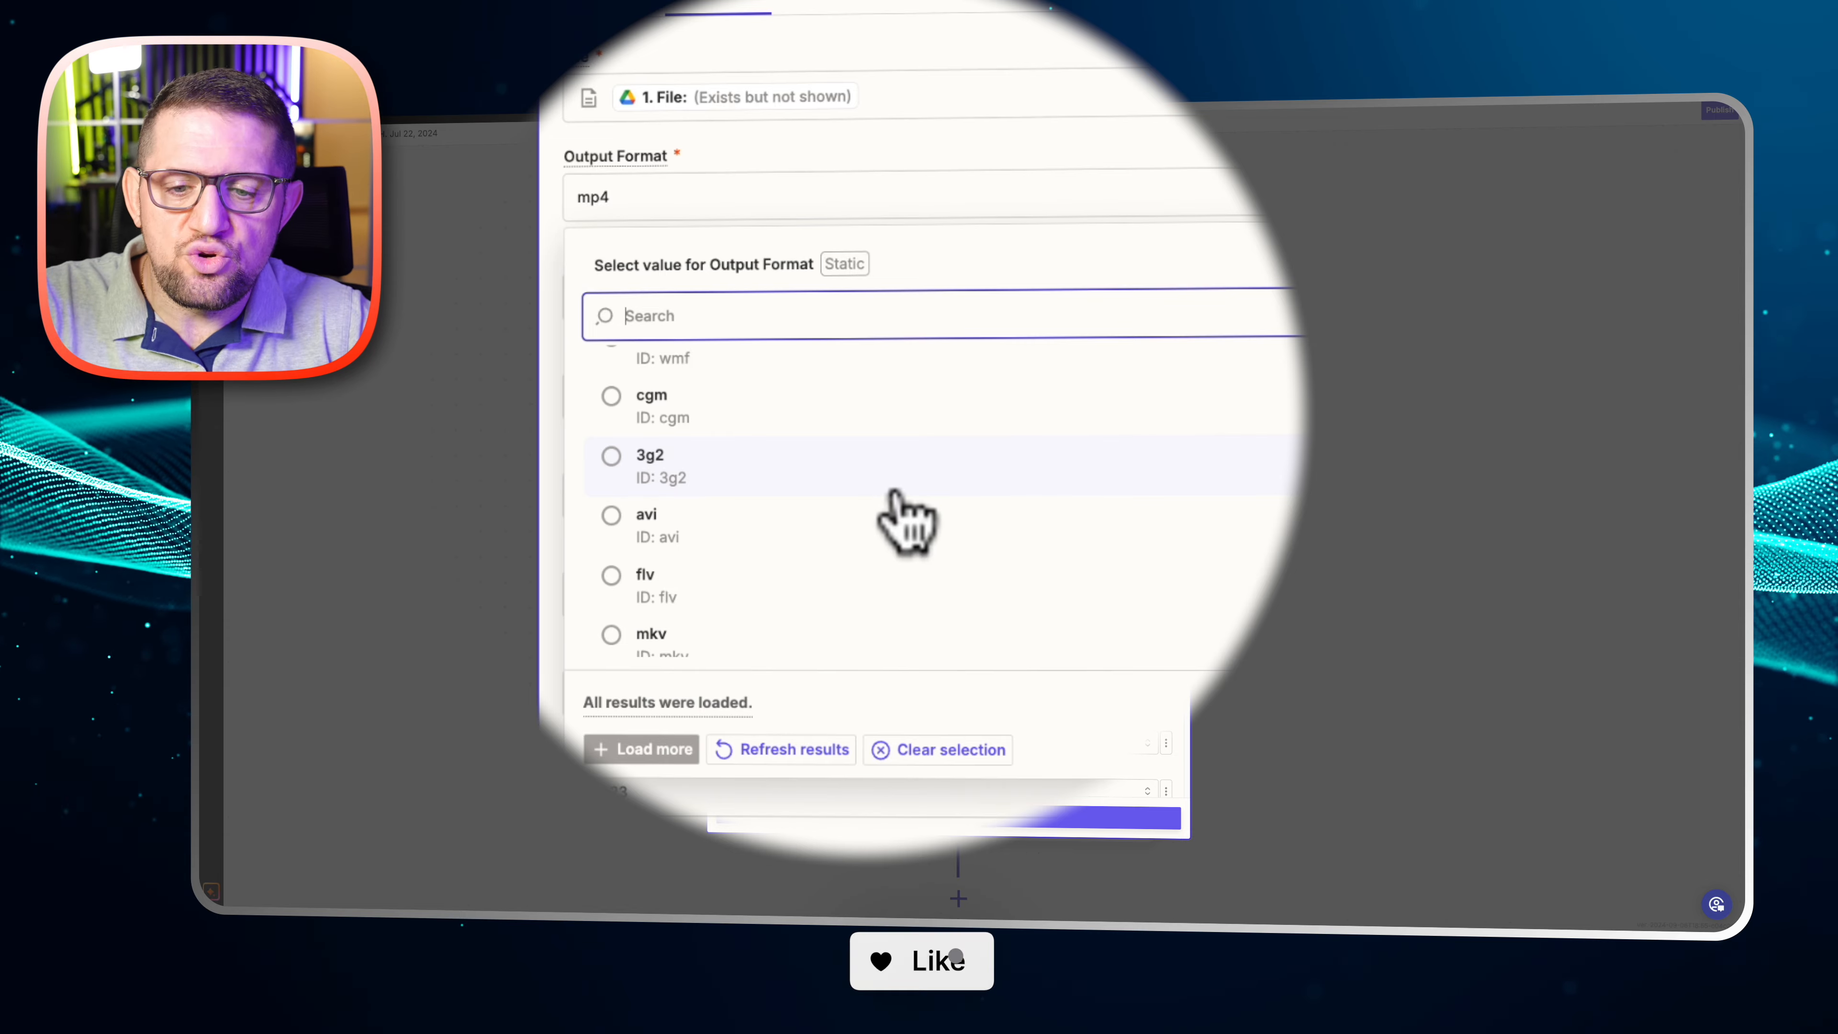
{"action": "scroll", "coordinate": [897, 518], "scroll_direction": "down", "scroll_amount": 5}
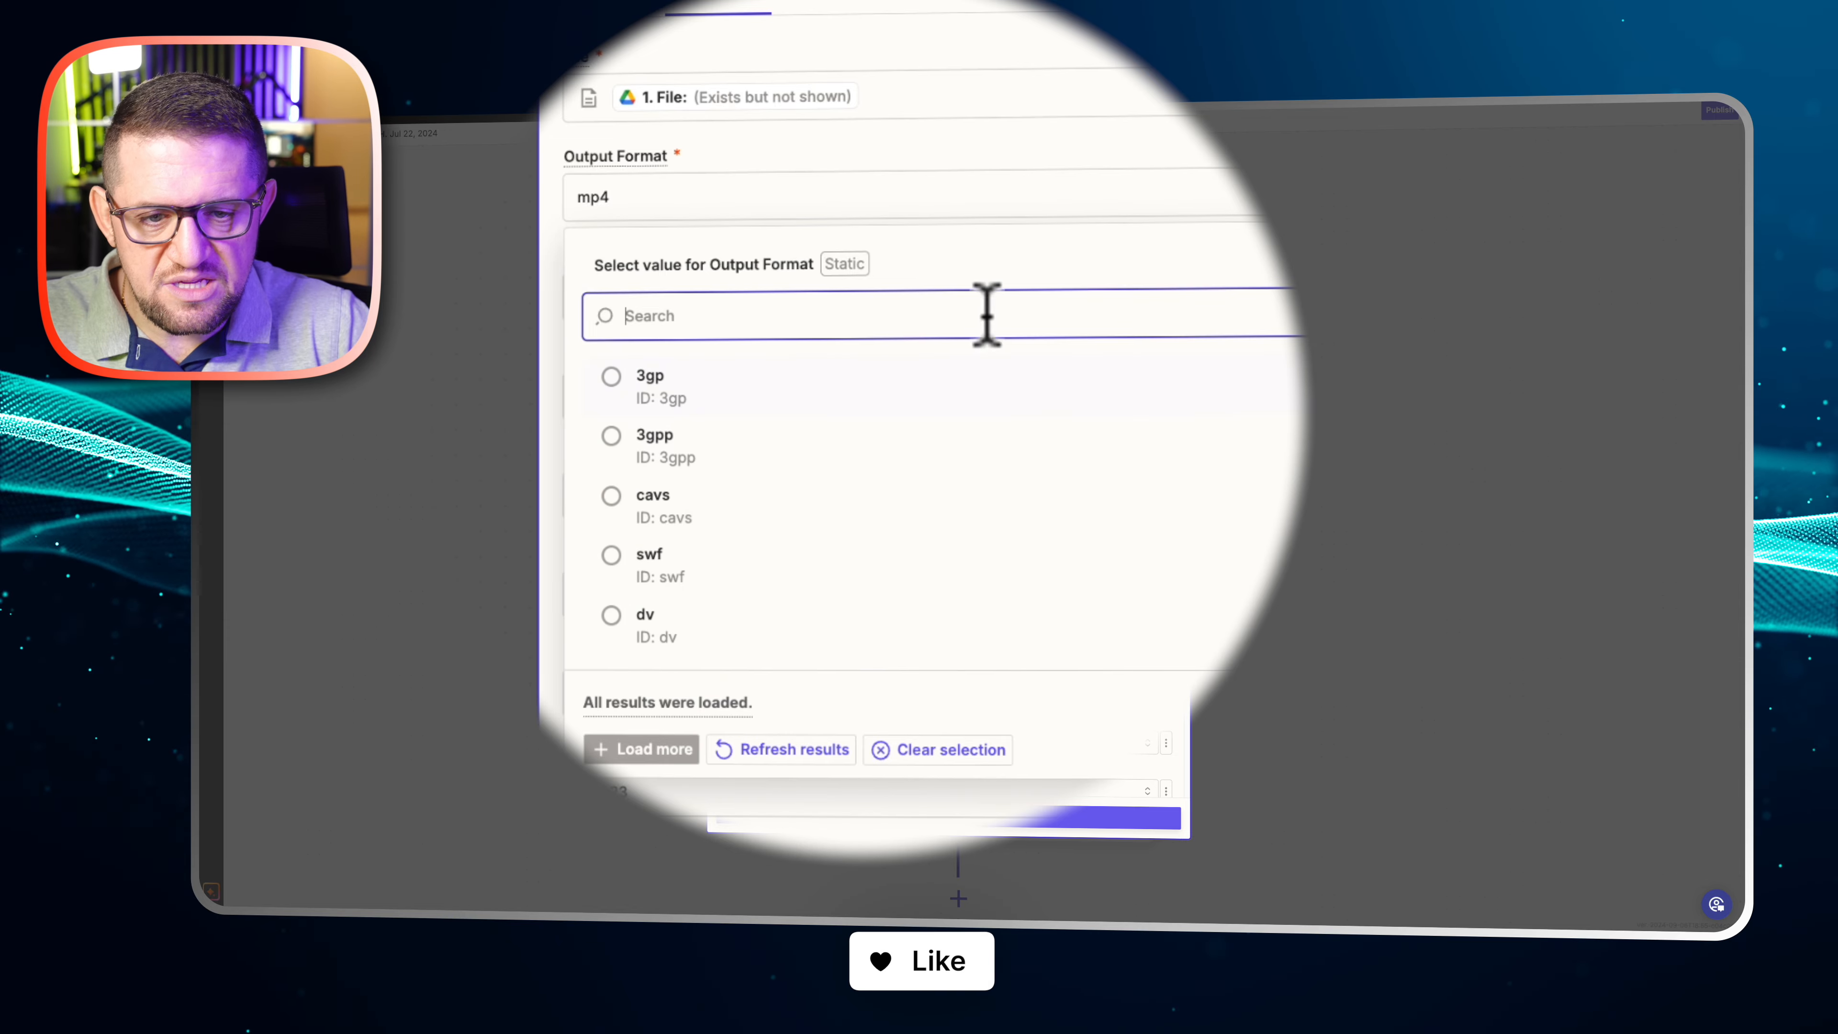
{"action": "left_click", "coordinate": [924, 156]}
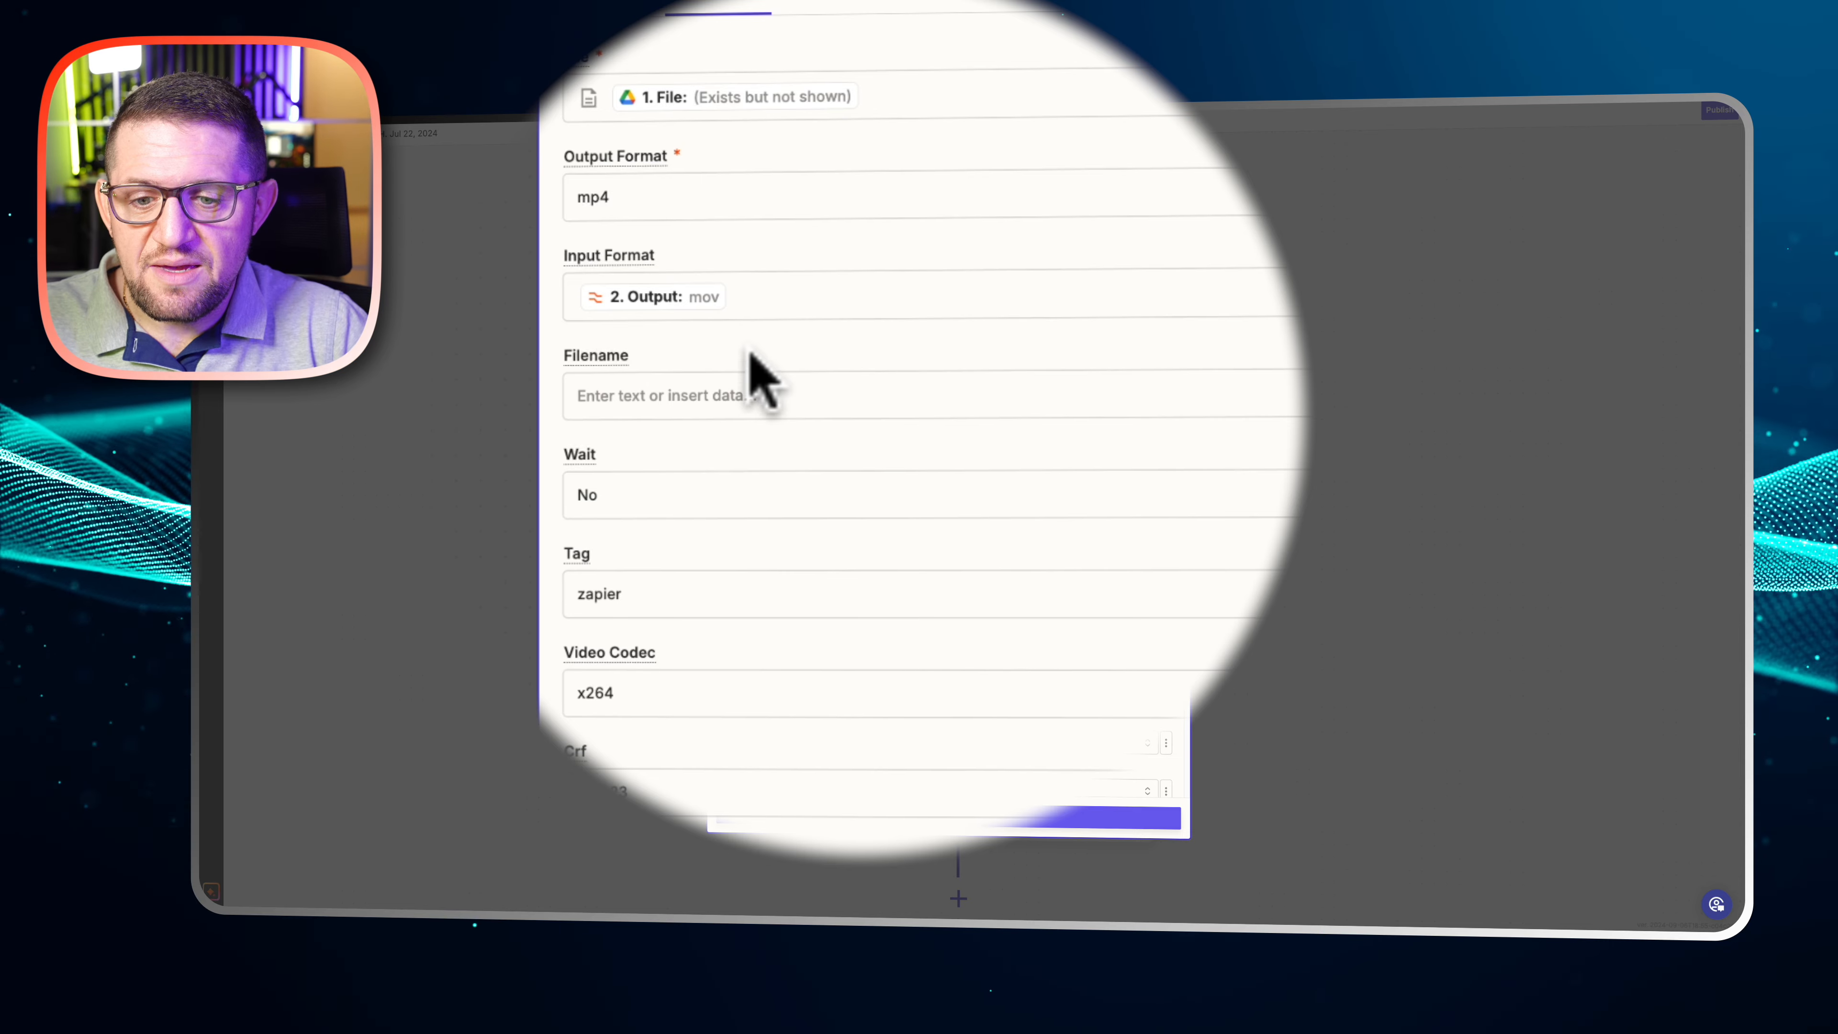
Examine the filename, wait, tag, video codec, Crf and preset settings of the video conversion
{"action": "left_click", "coordinate": [760, 397]}
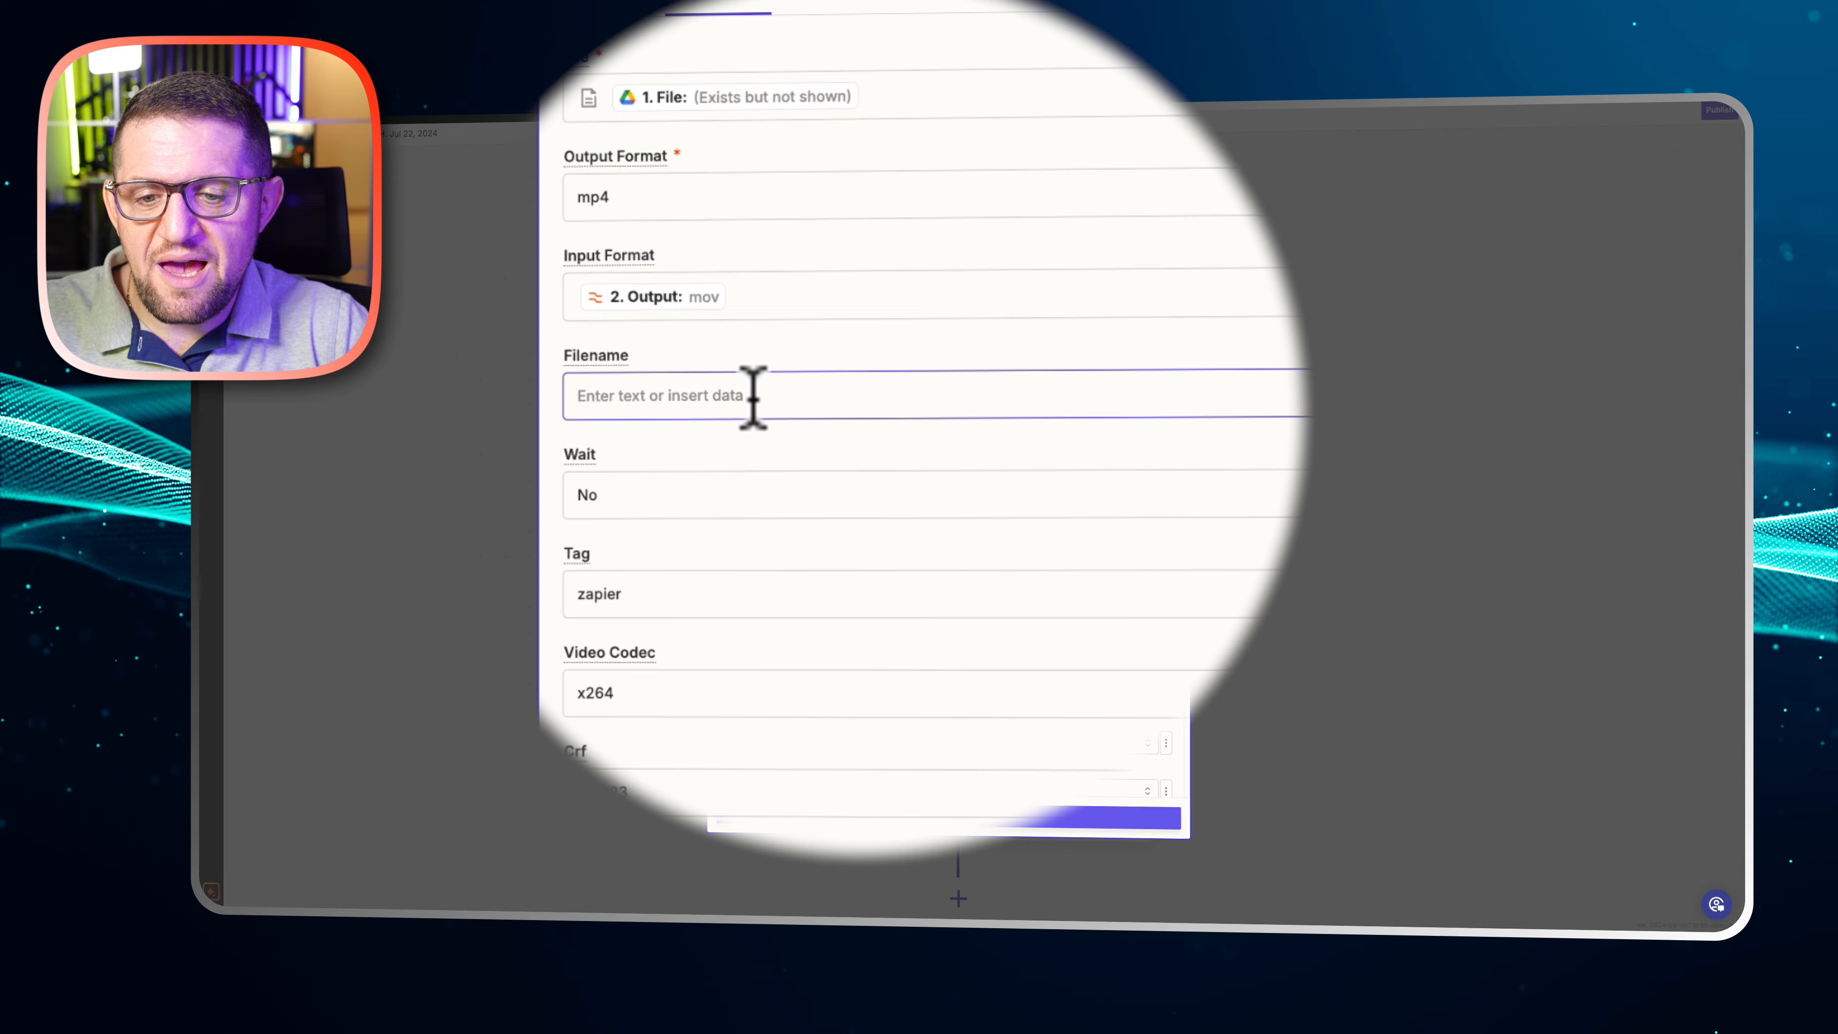
{"action": "scroll", "coordinate": [738, 439], "scroll_direction": "down", "scroll_amount": 2}
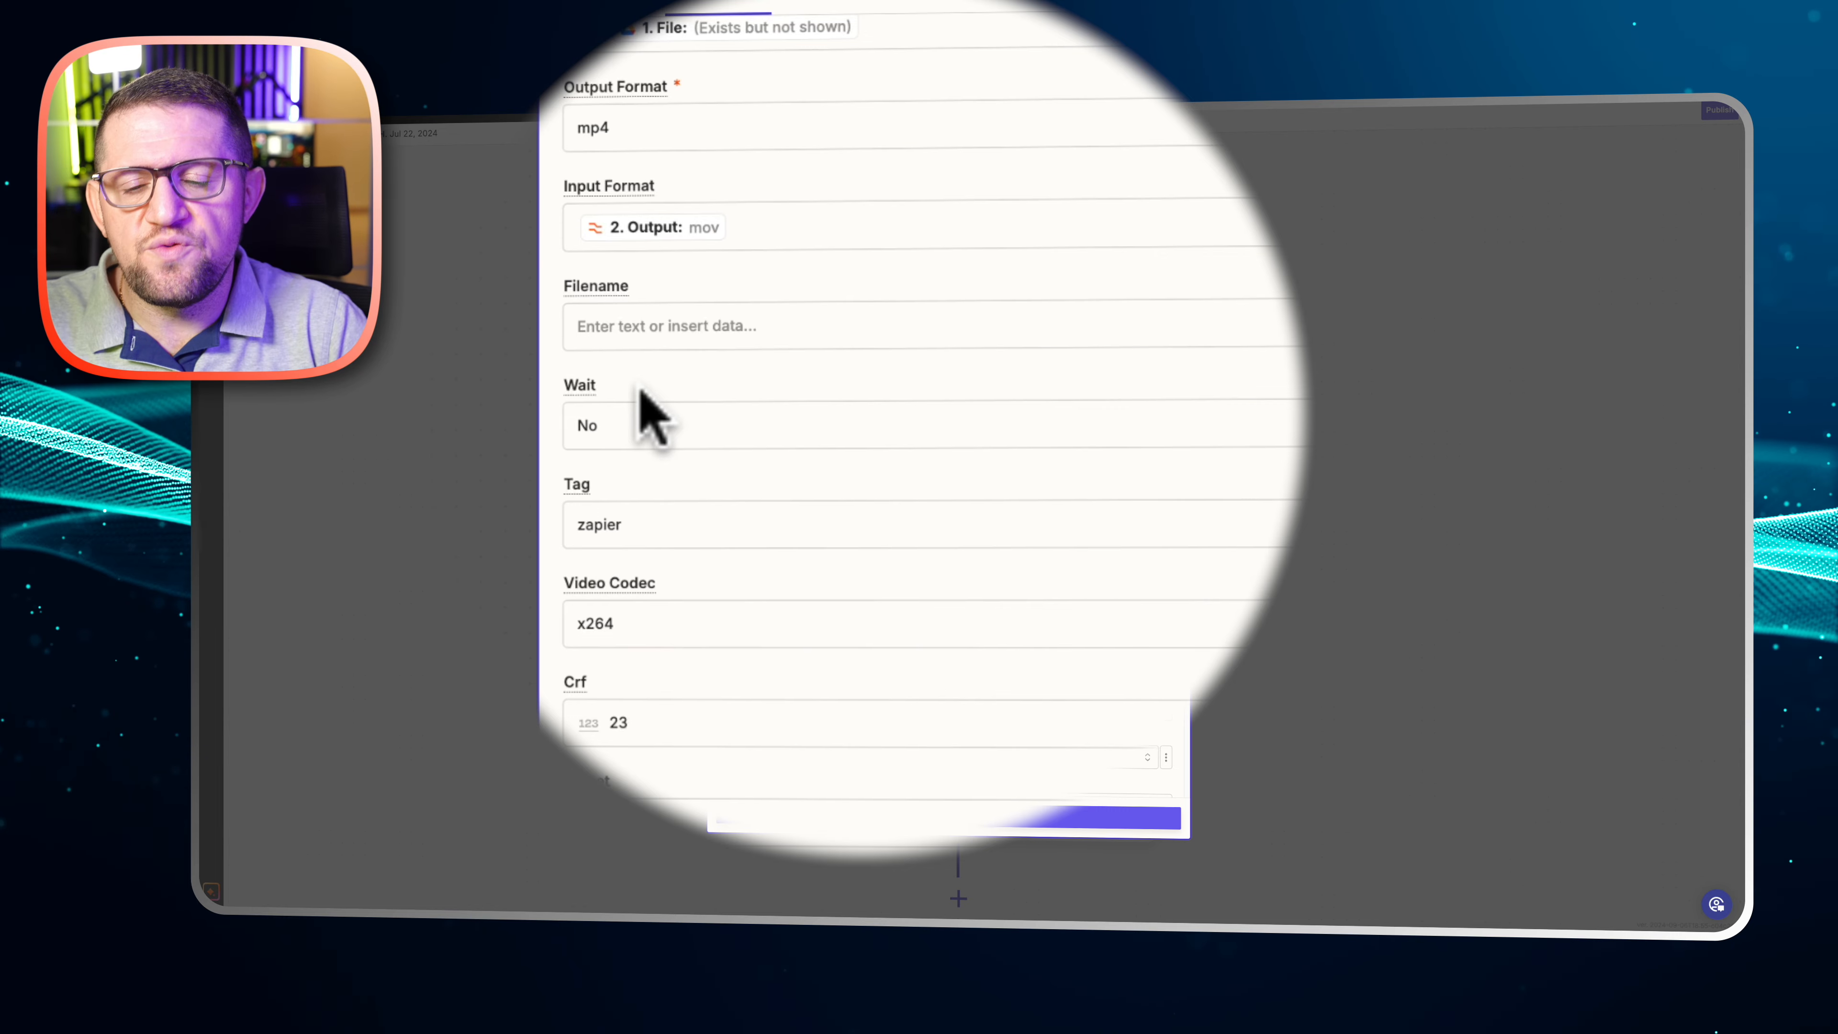
{"action": "left_click", "coordinate": [714, 522]}
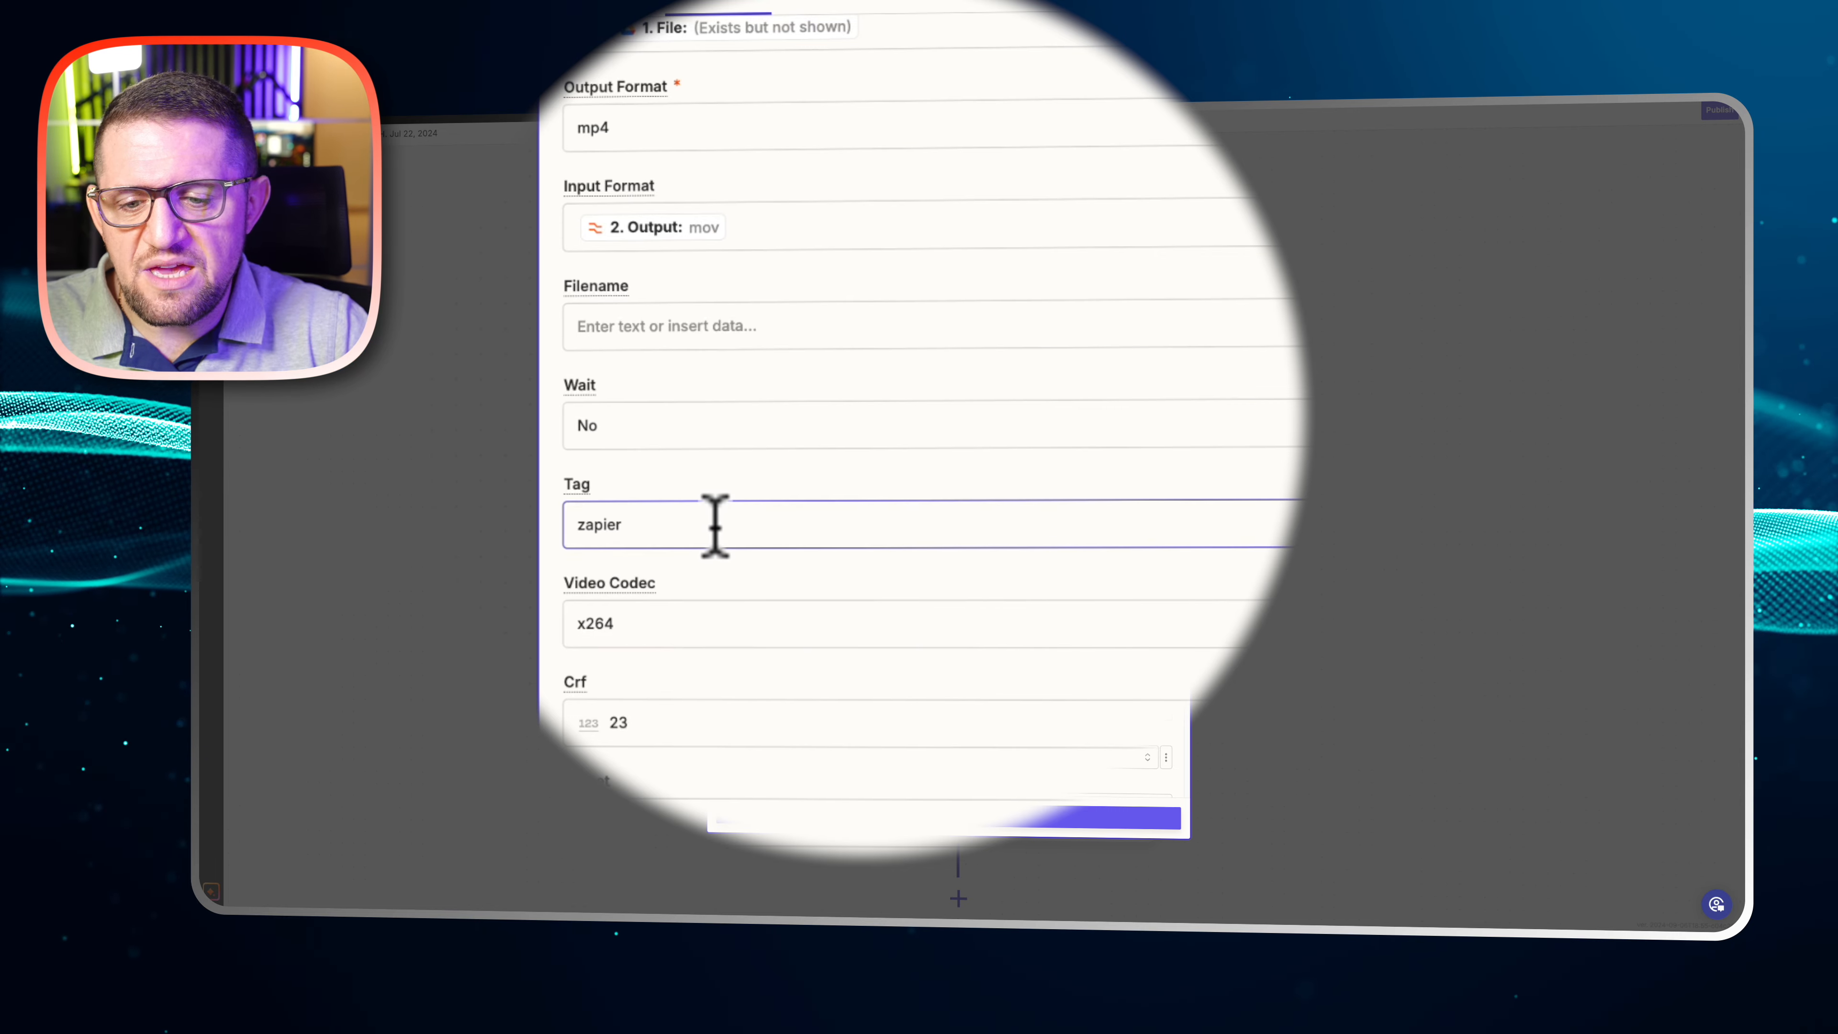
{"action": "scroll", "coordinate": [714, 522], "scroll_direction": "down", "scroll_amount": 1}
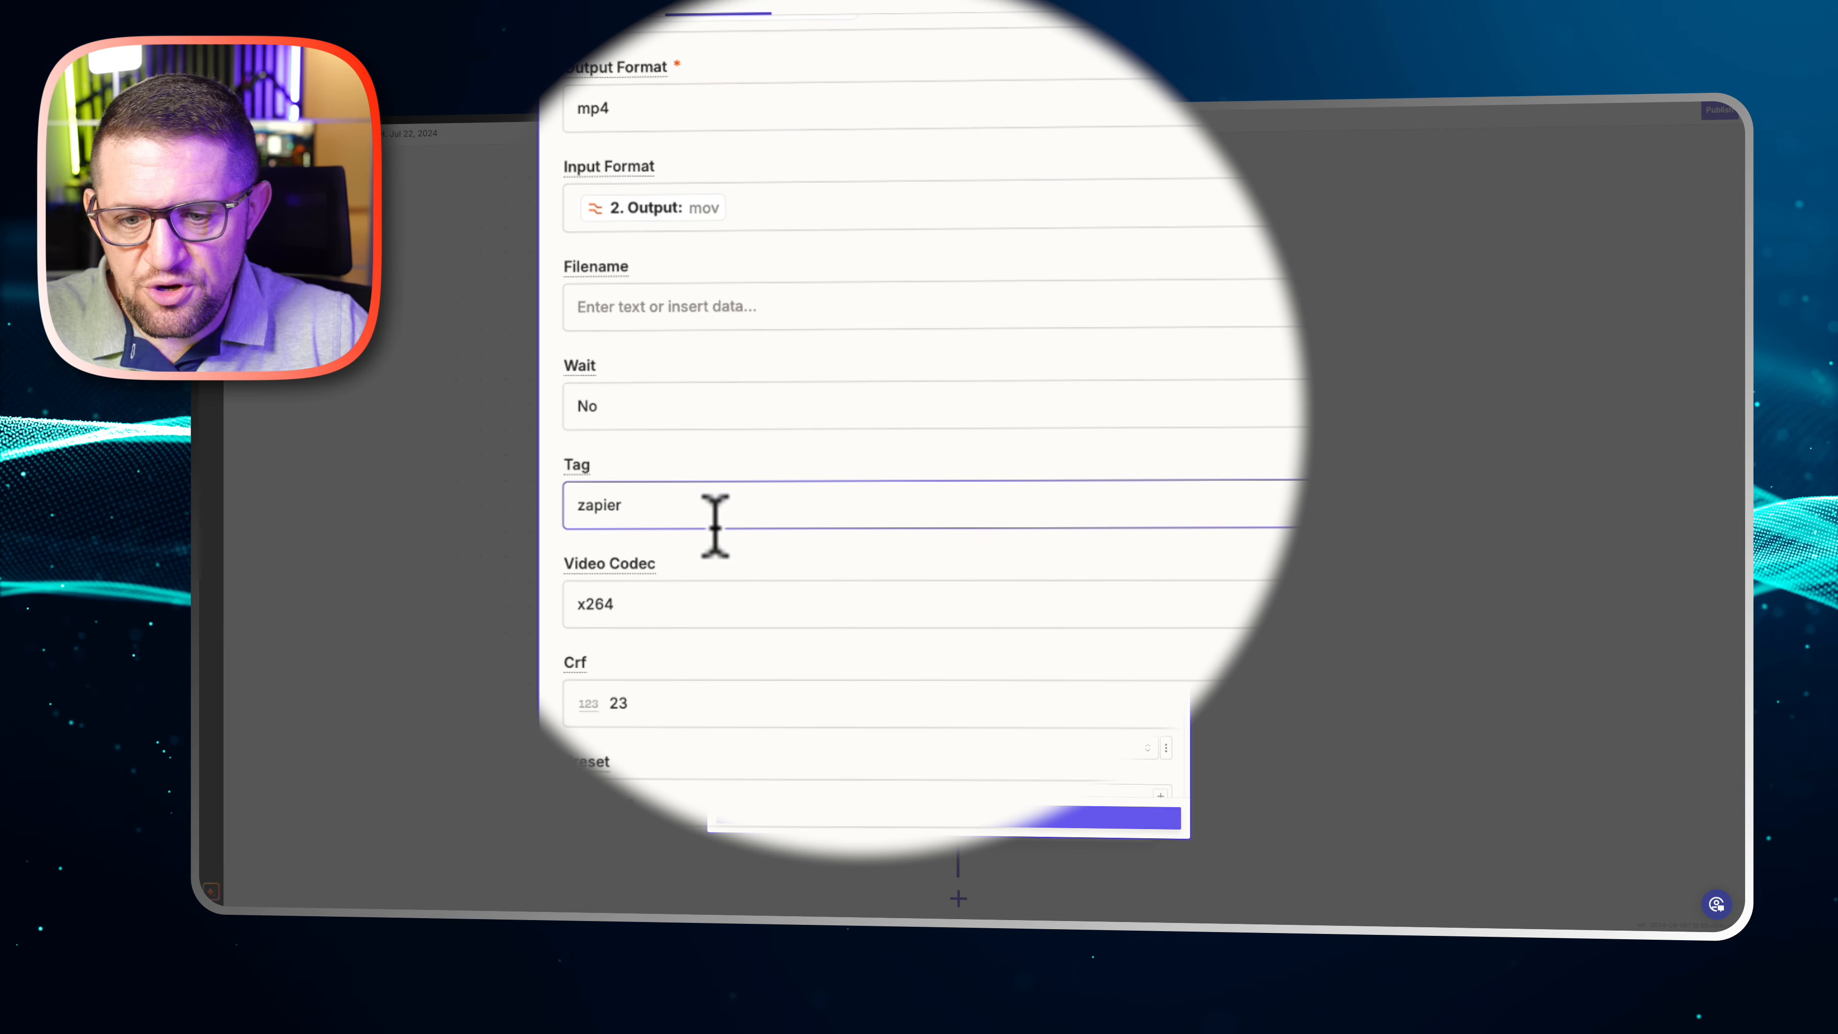
{"action": "scroll", "coordinate": [714, 524], "scroll_direction": "down", "scroll_amount": 3}
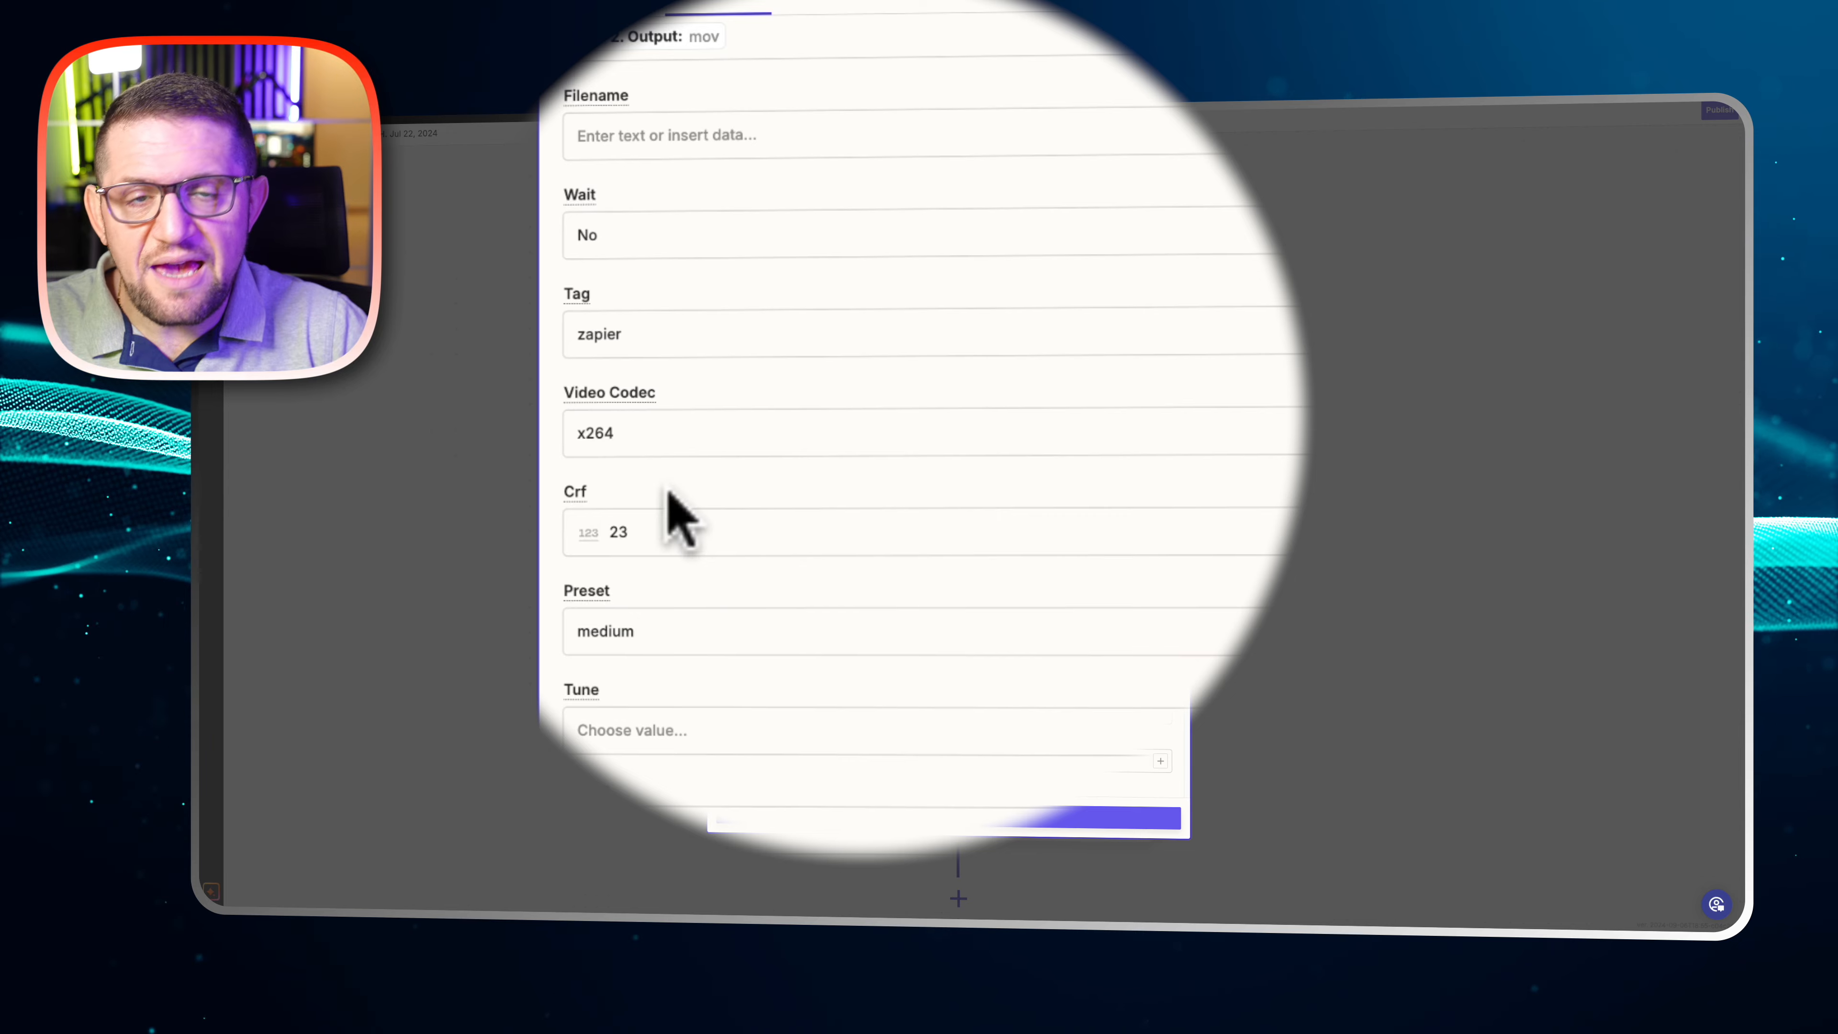
{"action": "scroll", "coordinate": [680, 517], "scroll_direction": "down", "scroll_amount": 2}
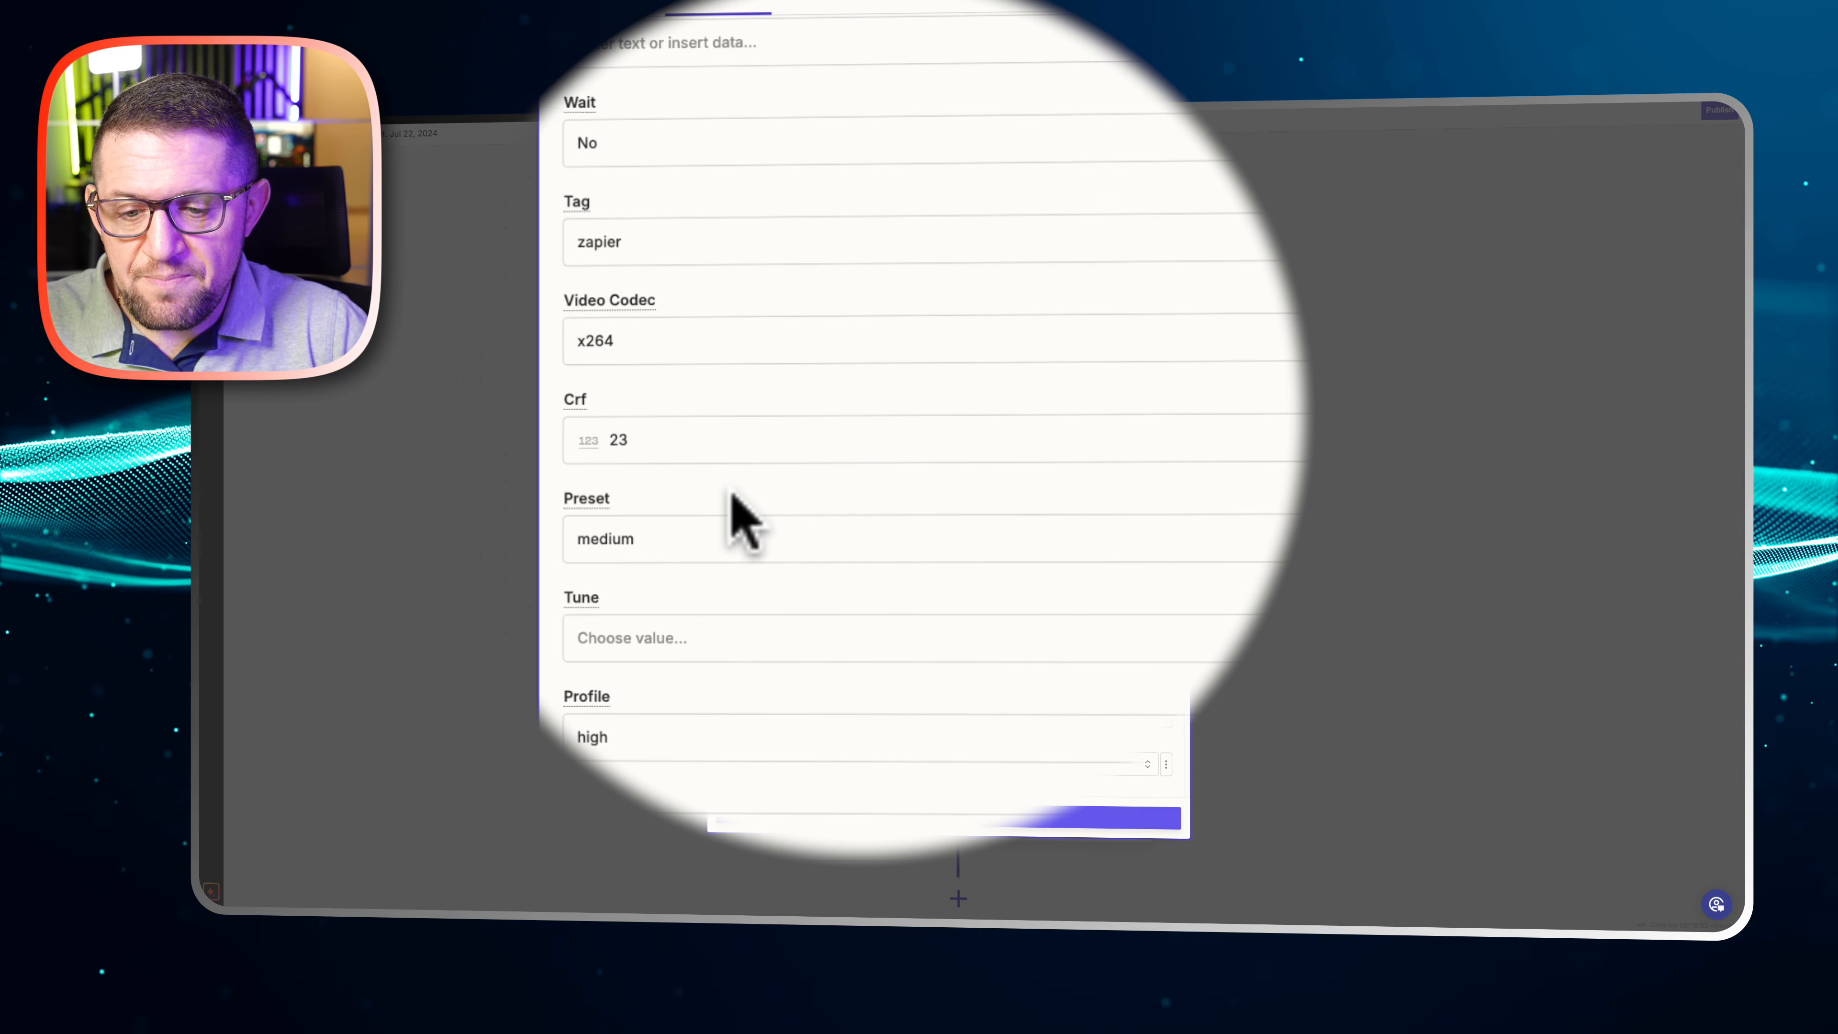
Examine the video conversion's profile, level, dimensions, fit, frame rate and aspect ratio settings
{"action": "scroll", "coordinate": [730, 499], "scroll_direction": "down", "scroll_amount": 6}
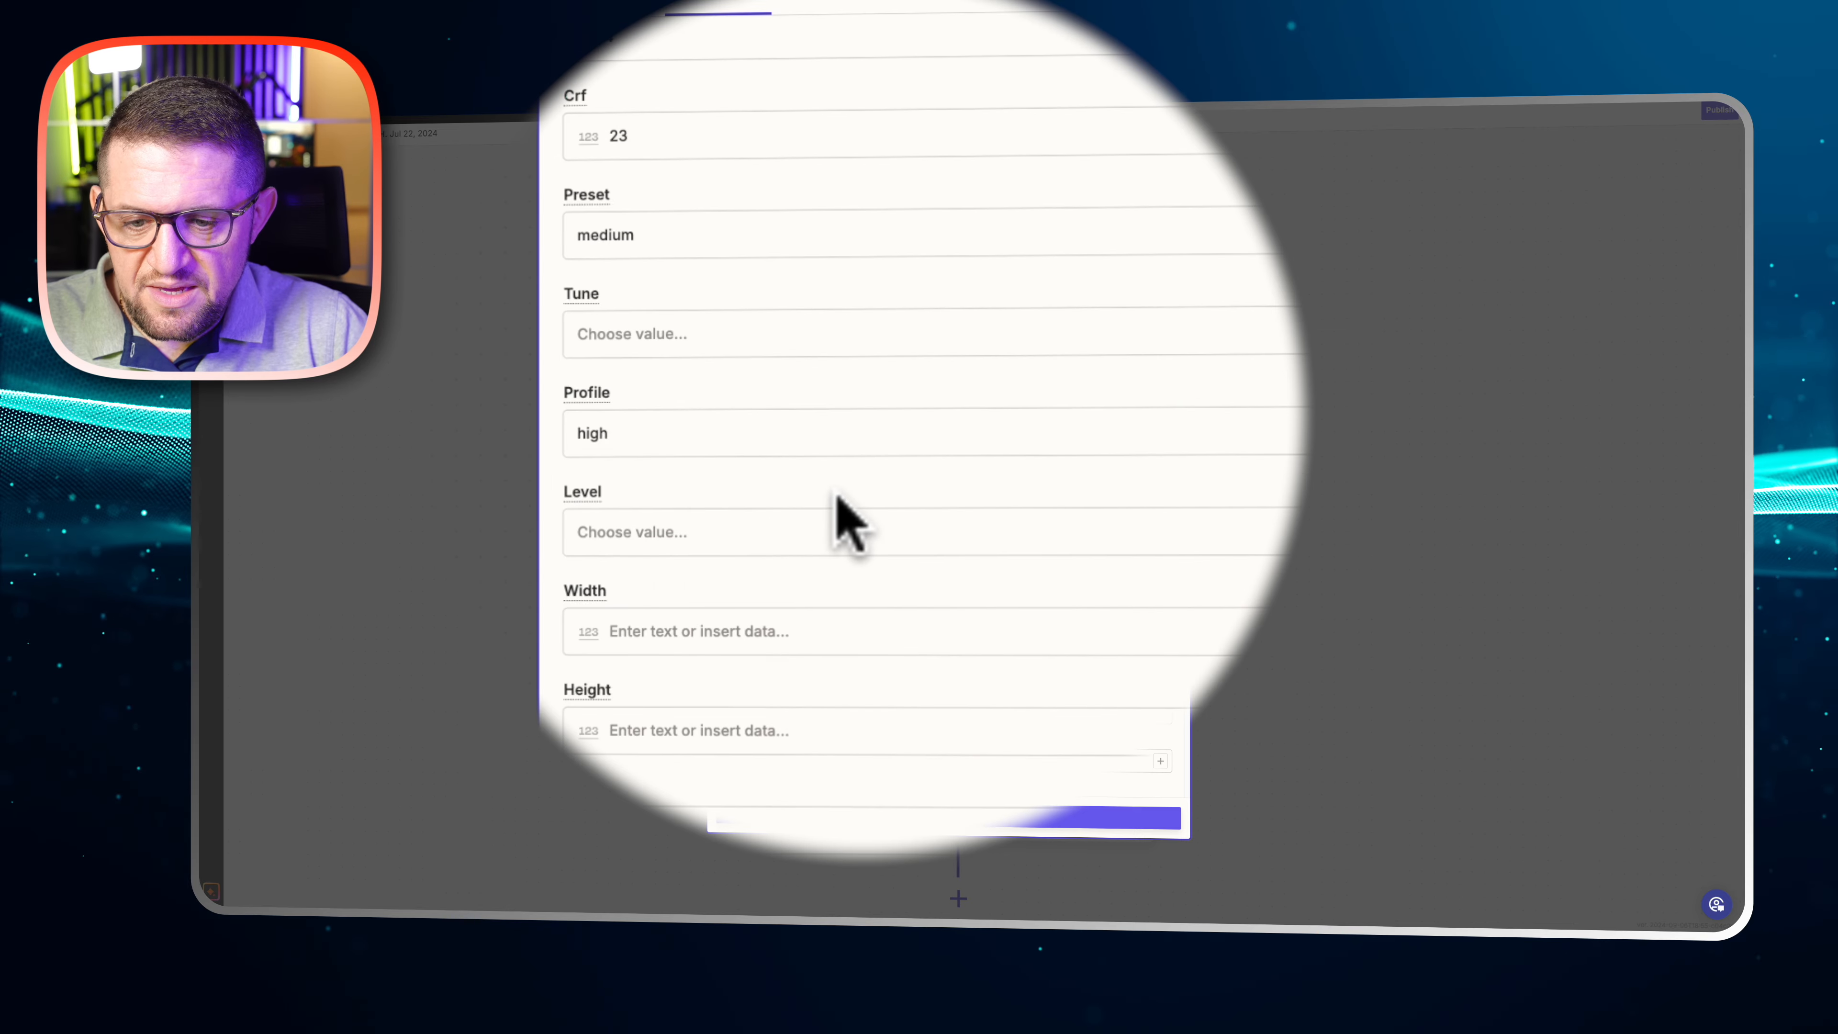
{"action": "scroll", "coordinate": [843, 511], "scroll_direction": "down", "scroll_amount": 8}
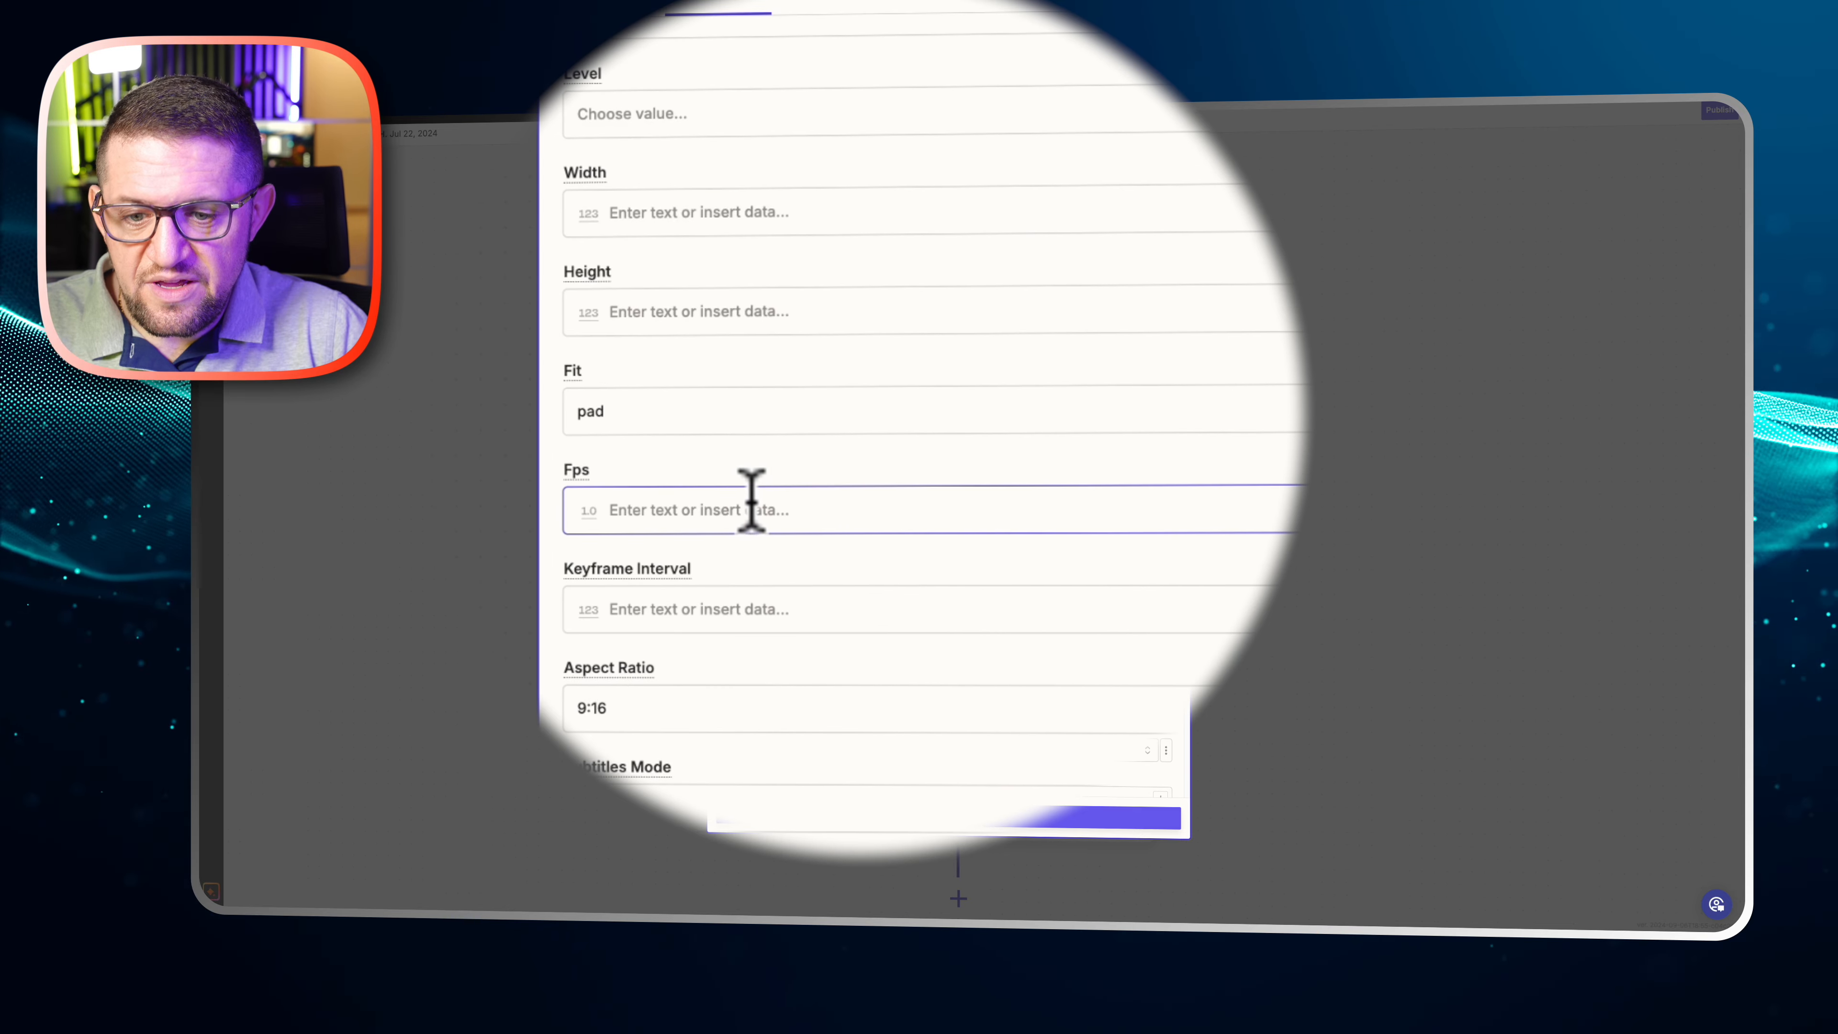
{"action": "scroll", "coordinate": [753, 500], "scroll_direction": "down", "scroll_amount": 2}
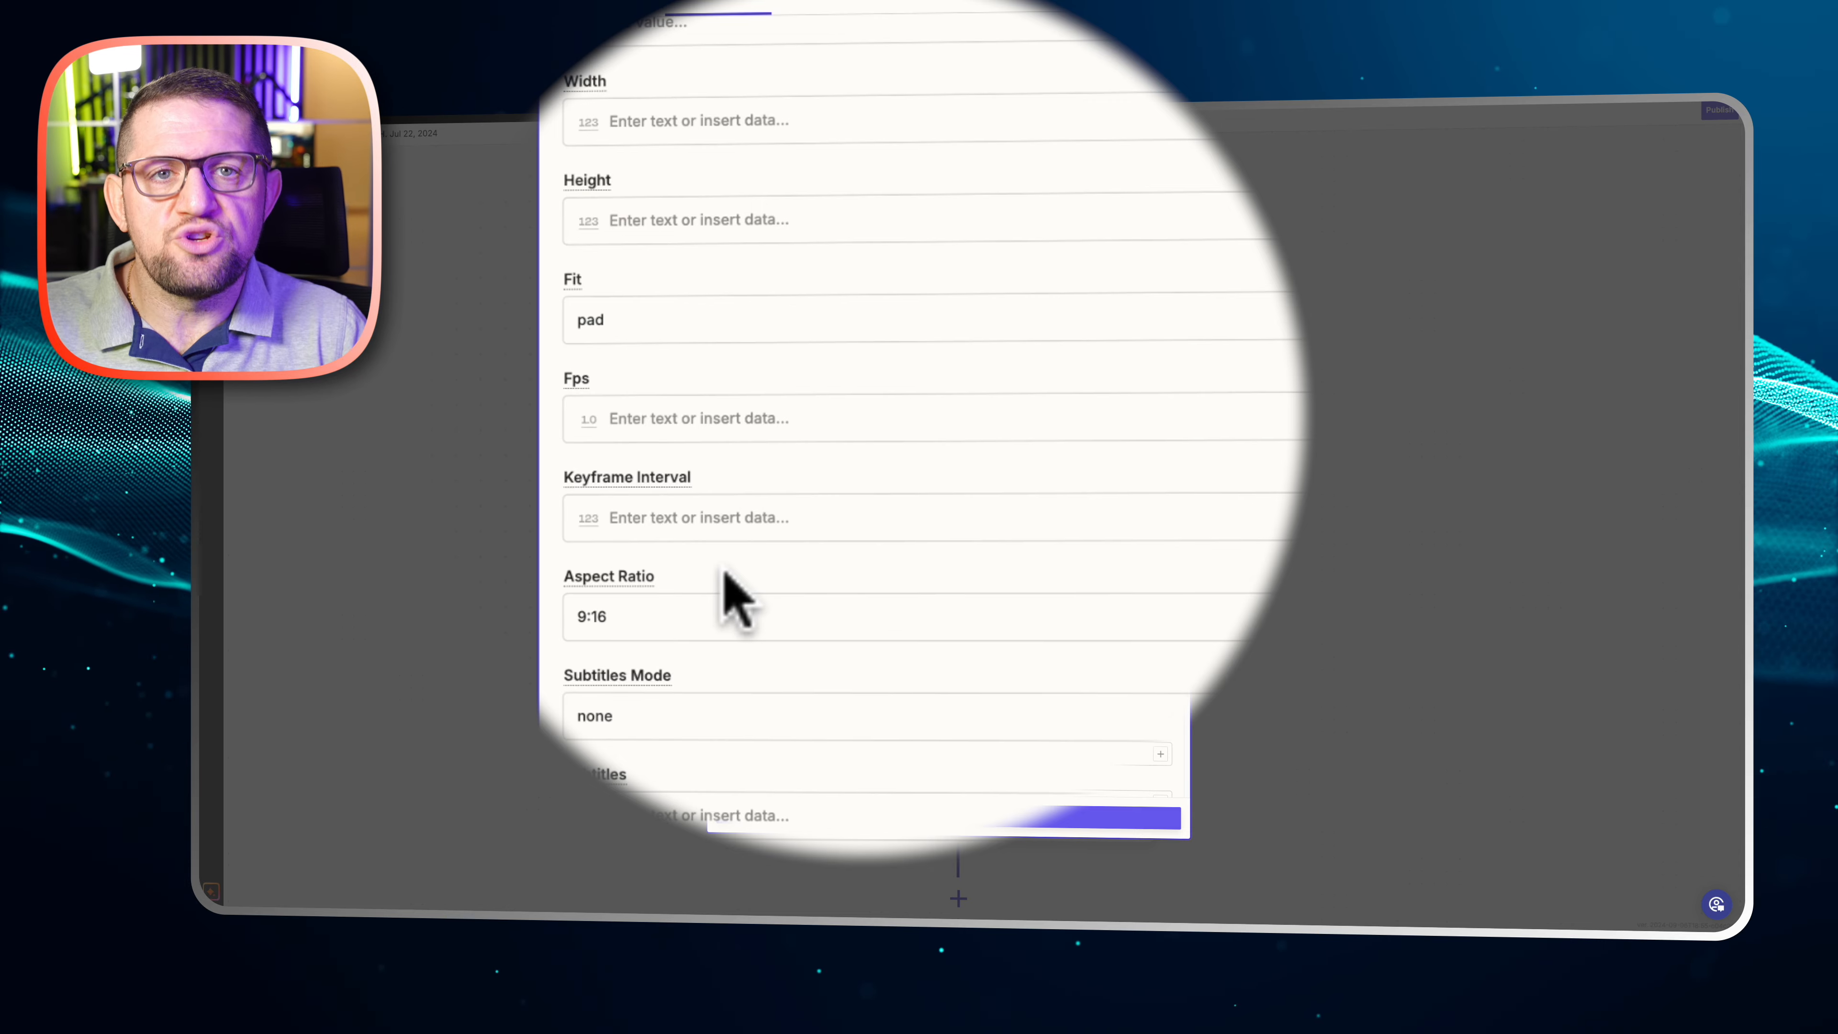
{"action": "left_click", "coordinate": [751, 612]}
{"action": "scroll", "coordinate": [759, 608], "scroll_direction": "down", "scroll_amount": 5}
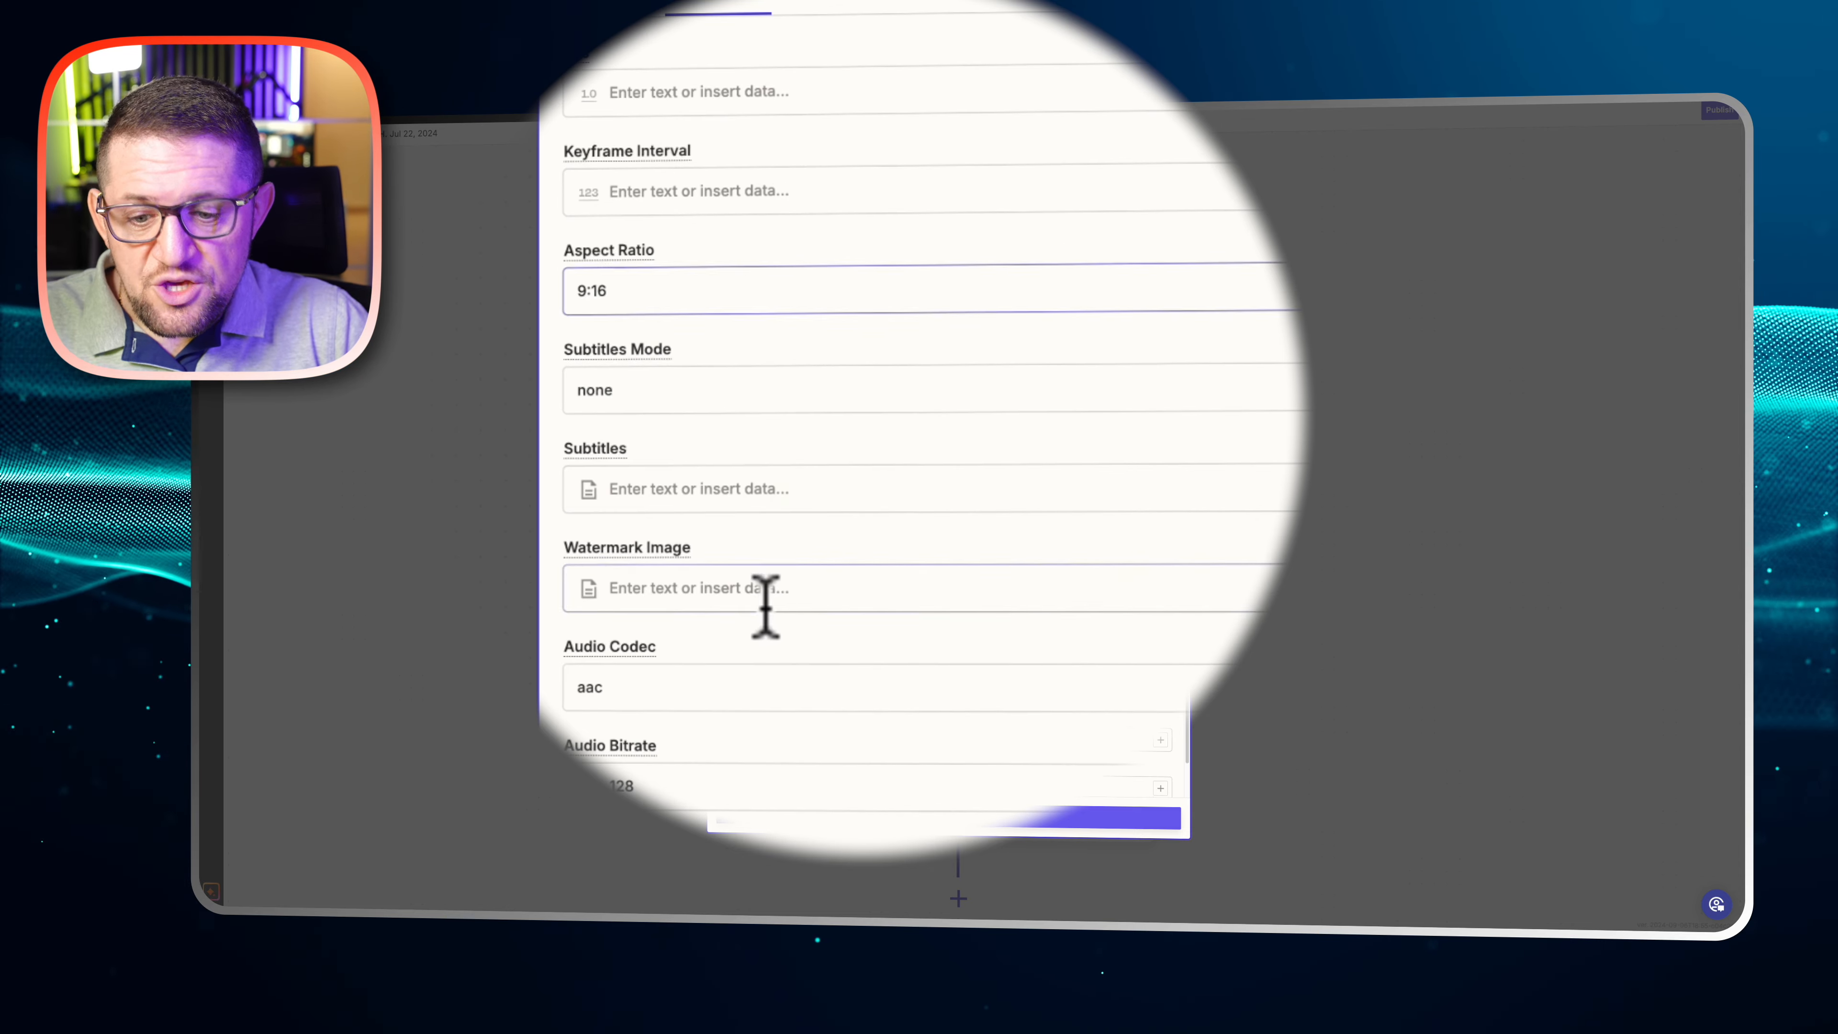
Check the conversion's subtitle and audio codec settings, then view its test output data and close the step
{"action": "left_click", "coordinate": [748, 486]}
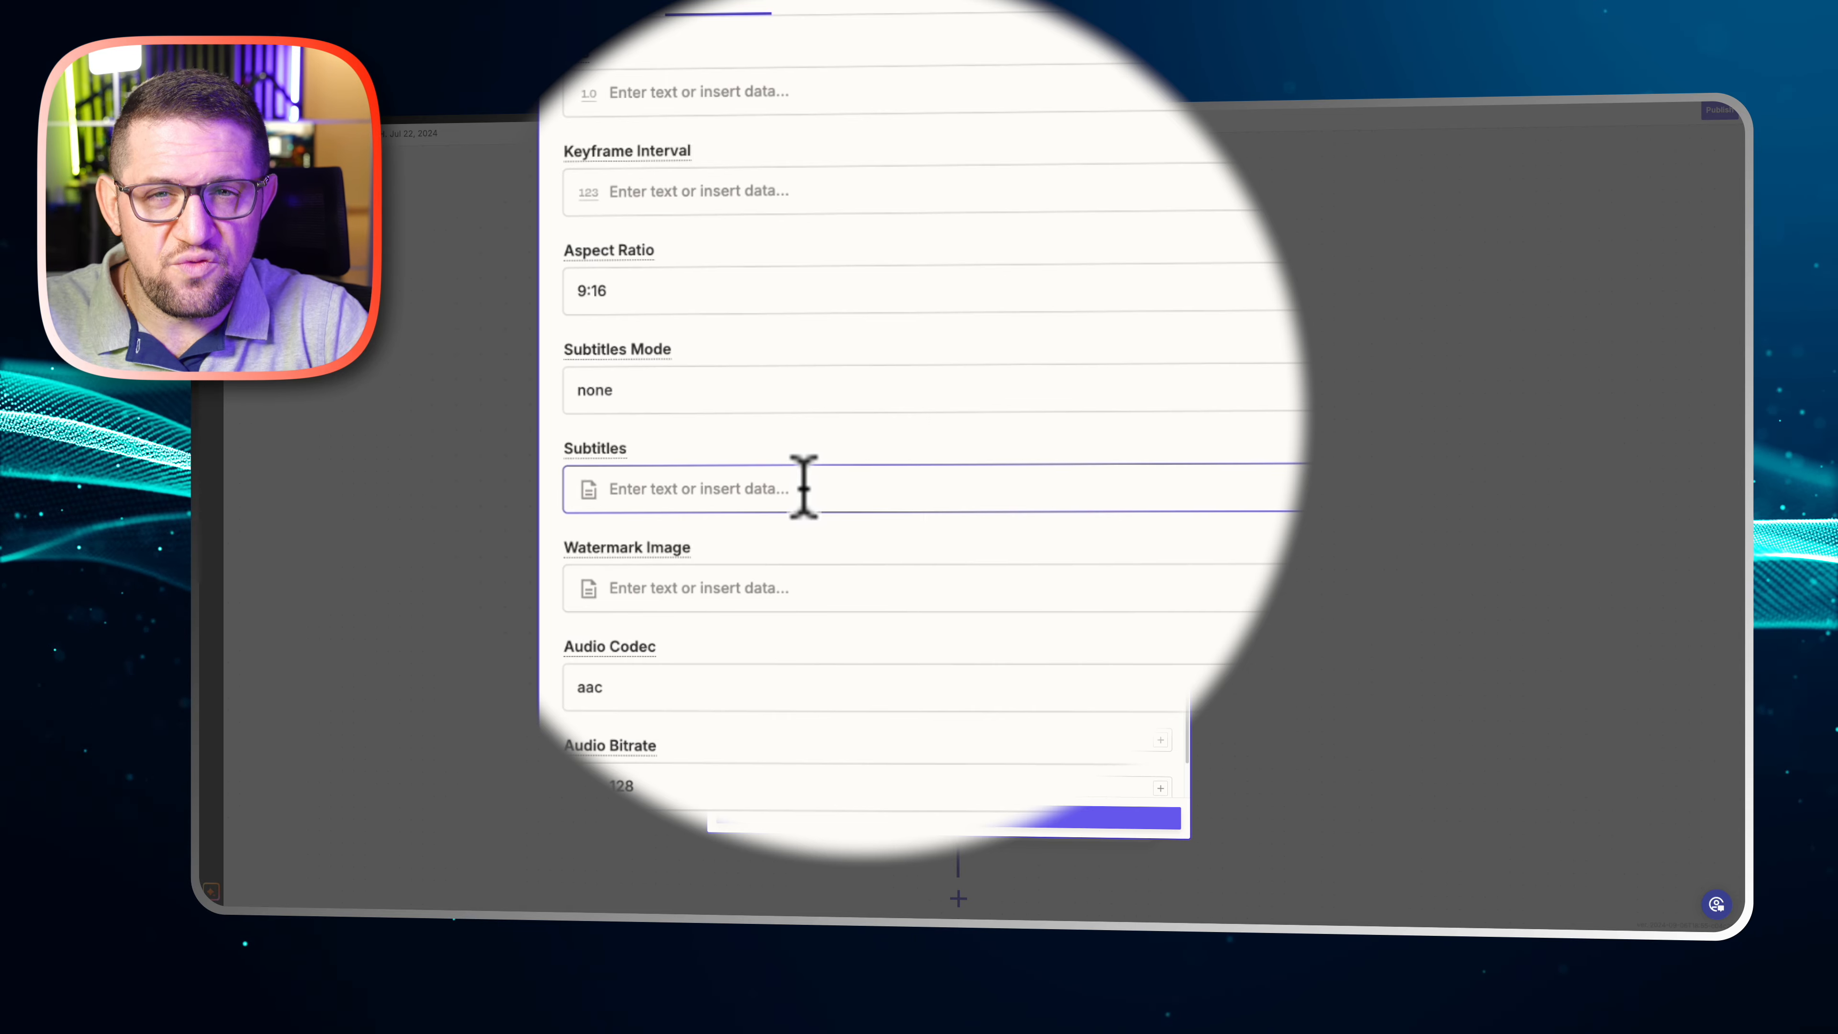
{"action": "scroll", "coordinate": [697, 493], "scroll_direction": "down", "scroll_amount": 2}
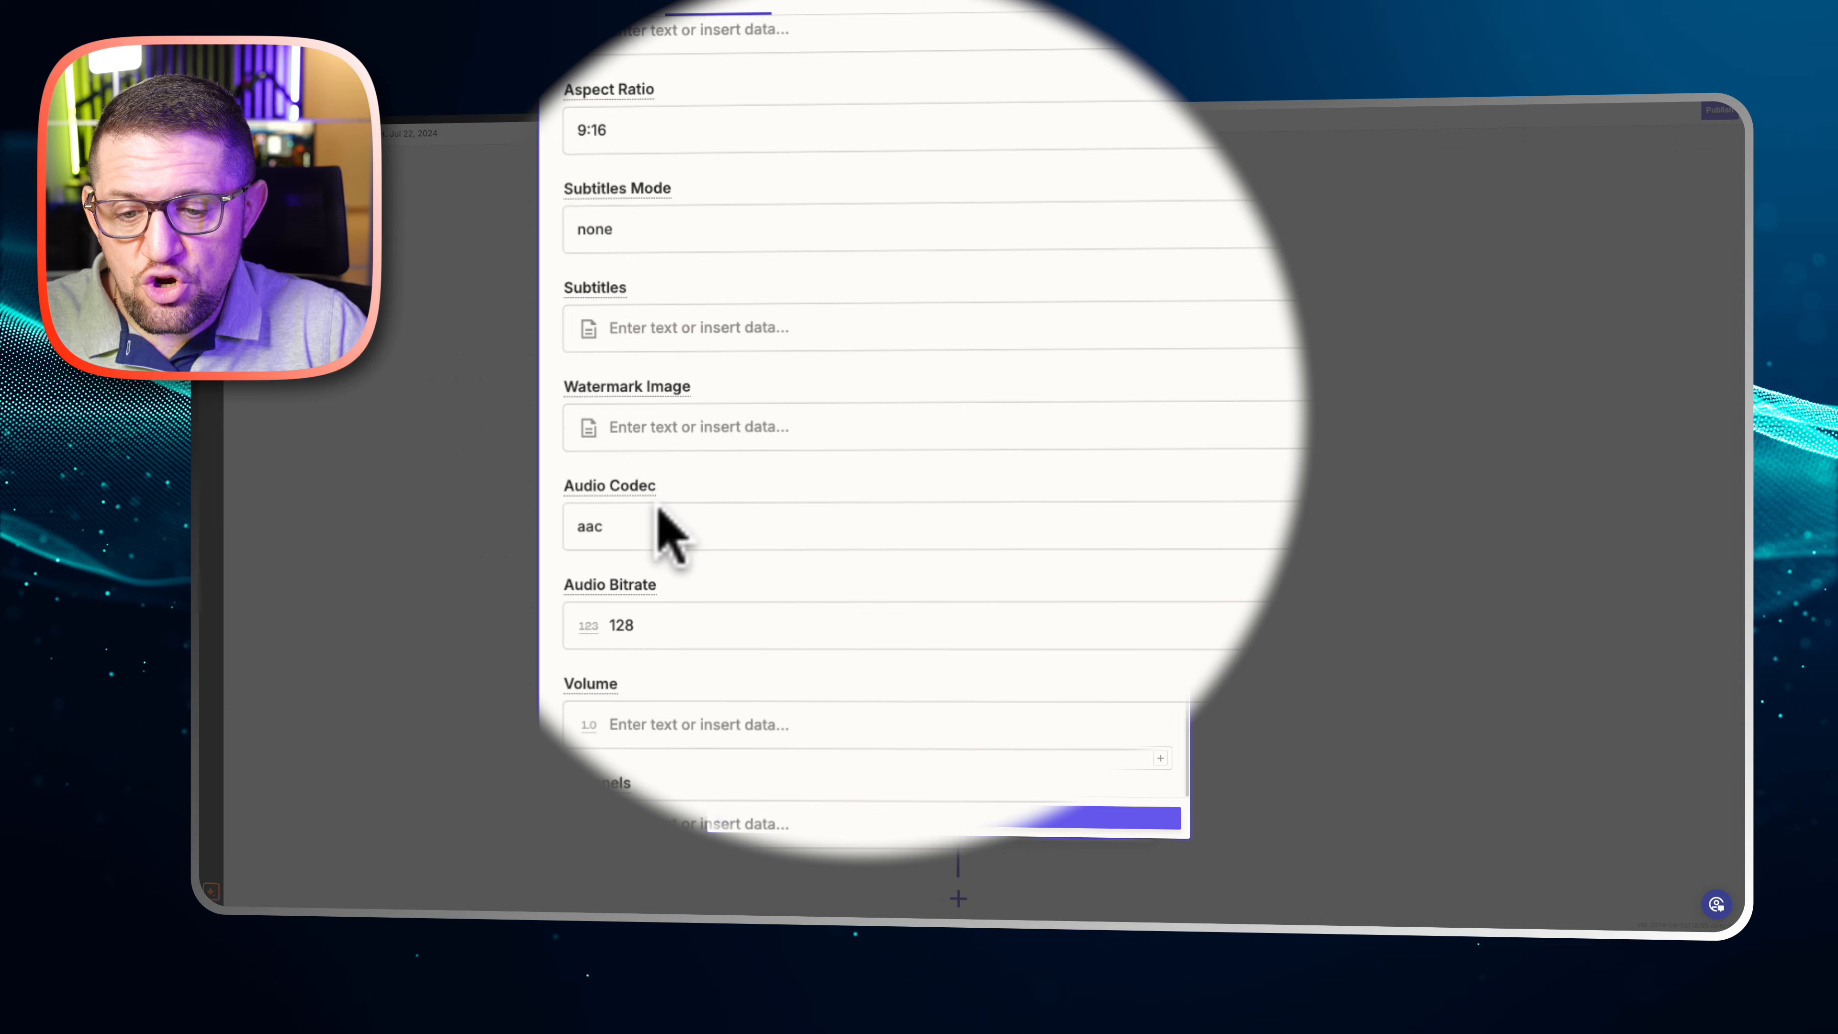
{"action": "left_click", "coordinate": [591, 541]}
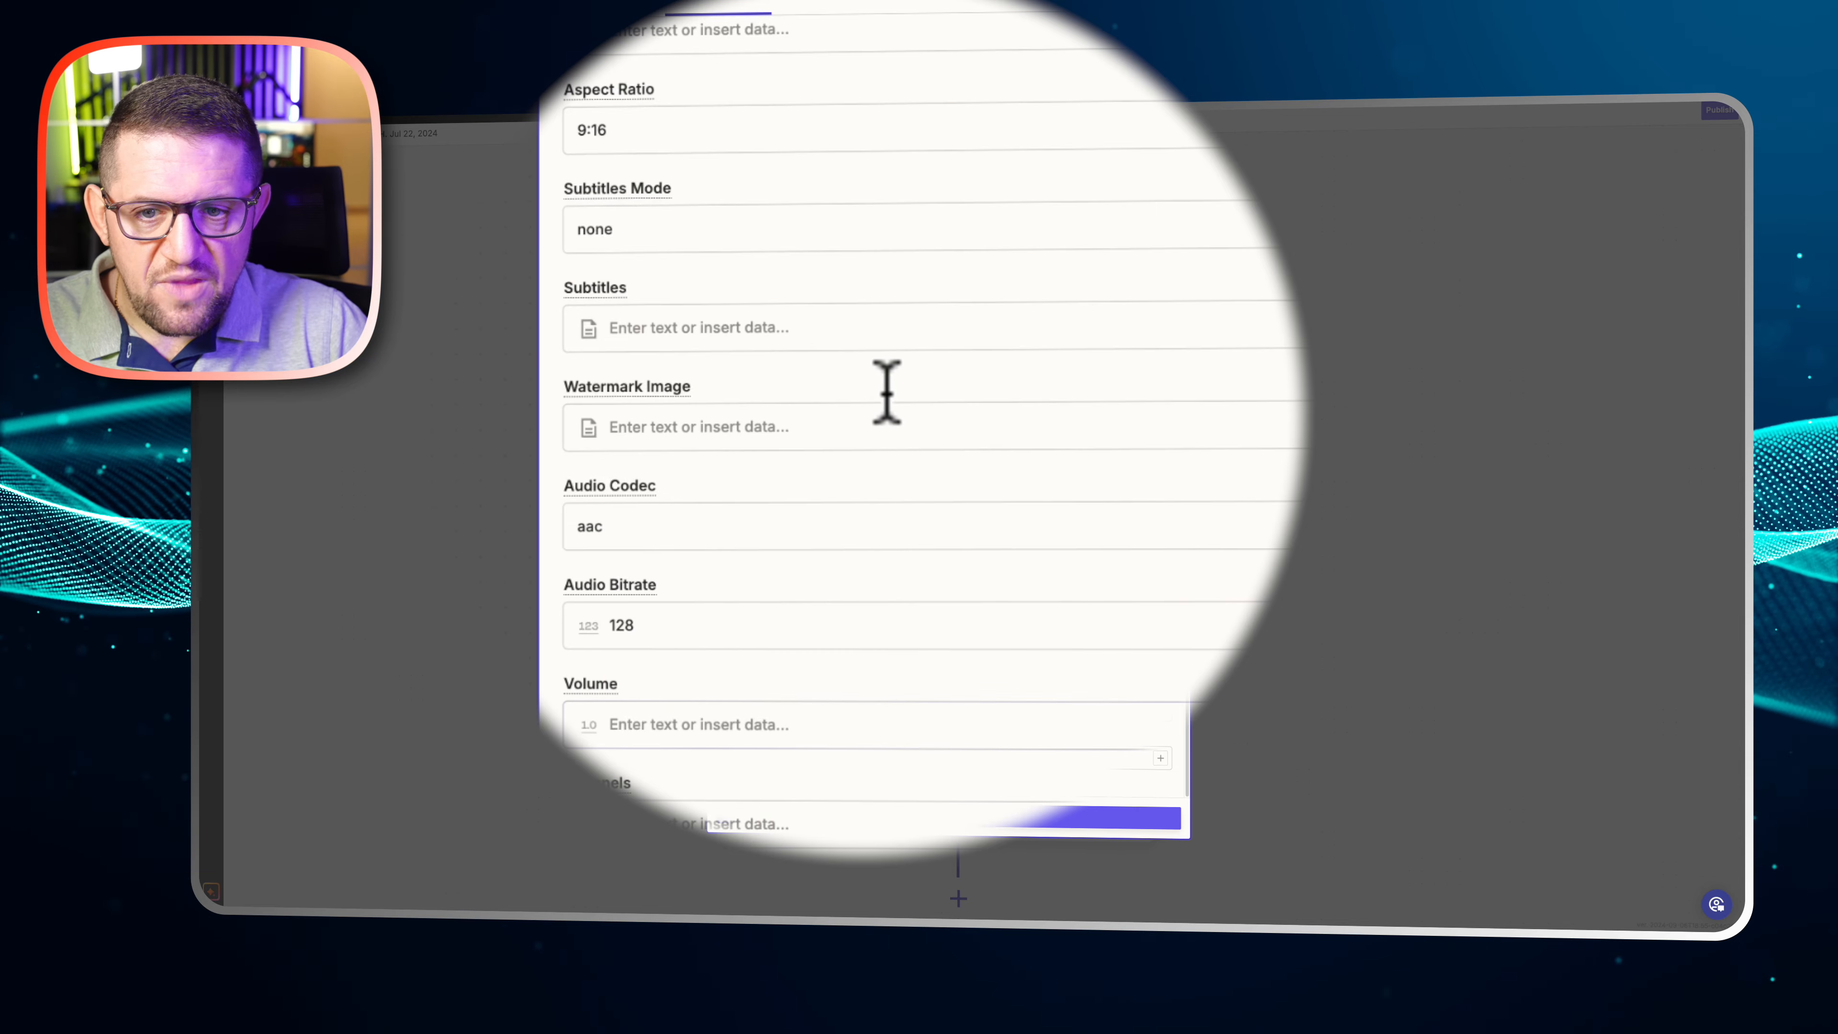
{"action": "left_click", "coordinate": [829, 10]}
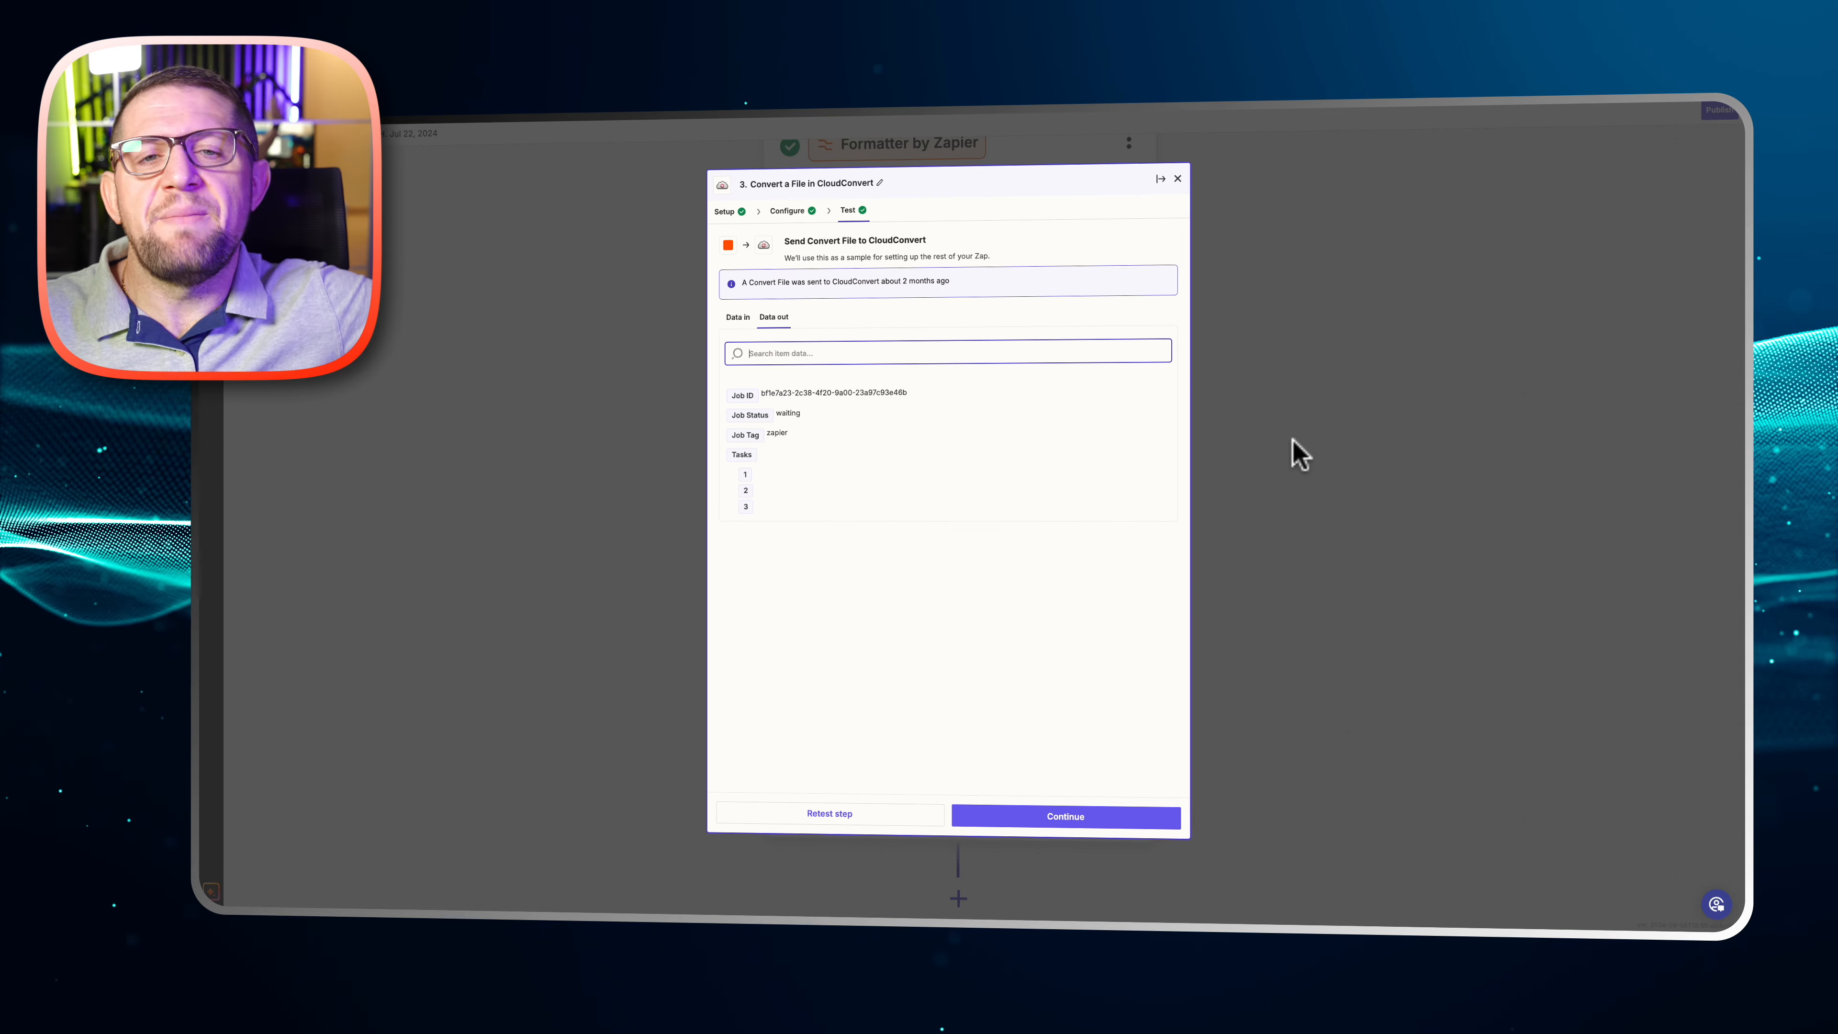
{"action": "left_click", "coordinate": [1374, 427]}
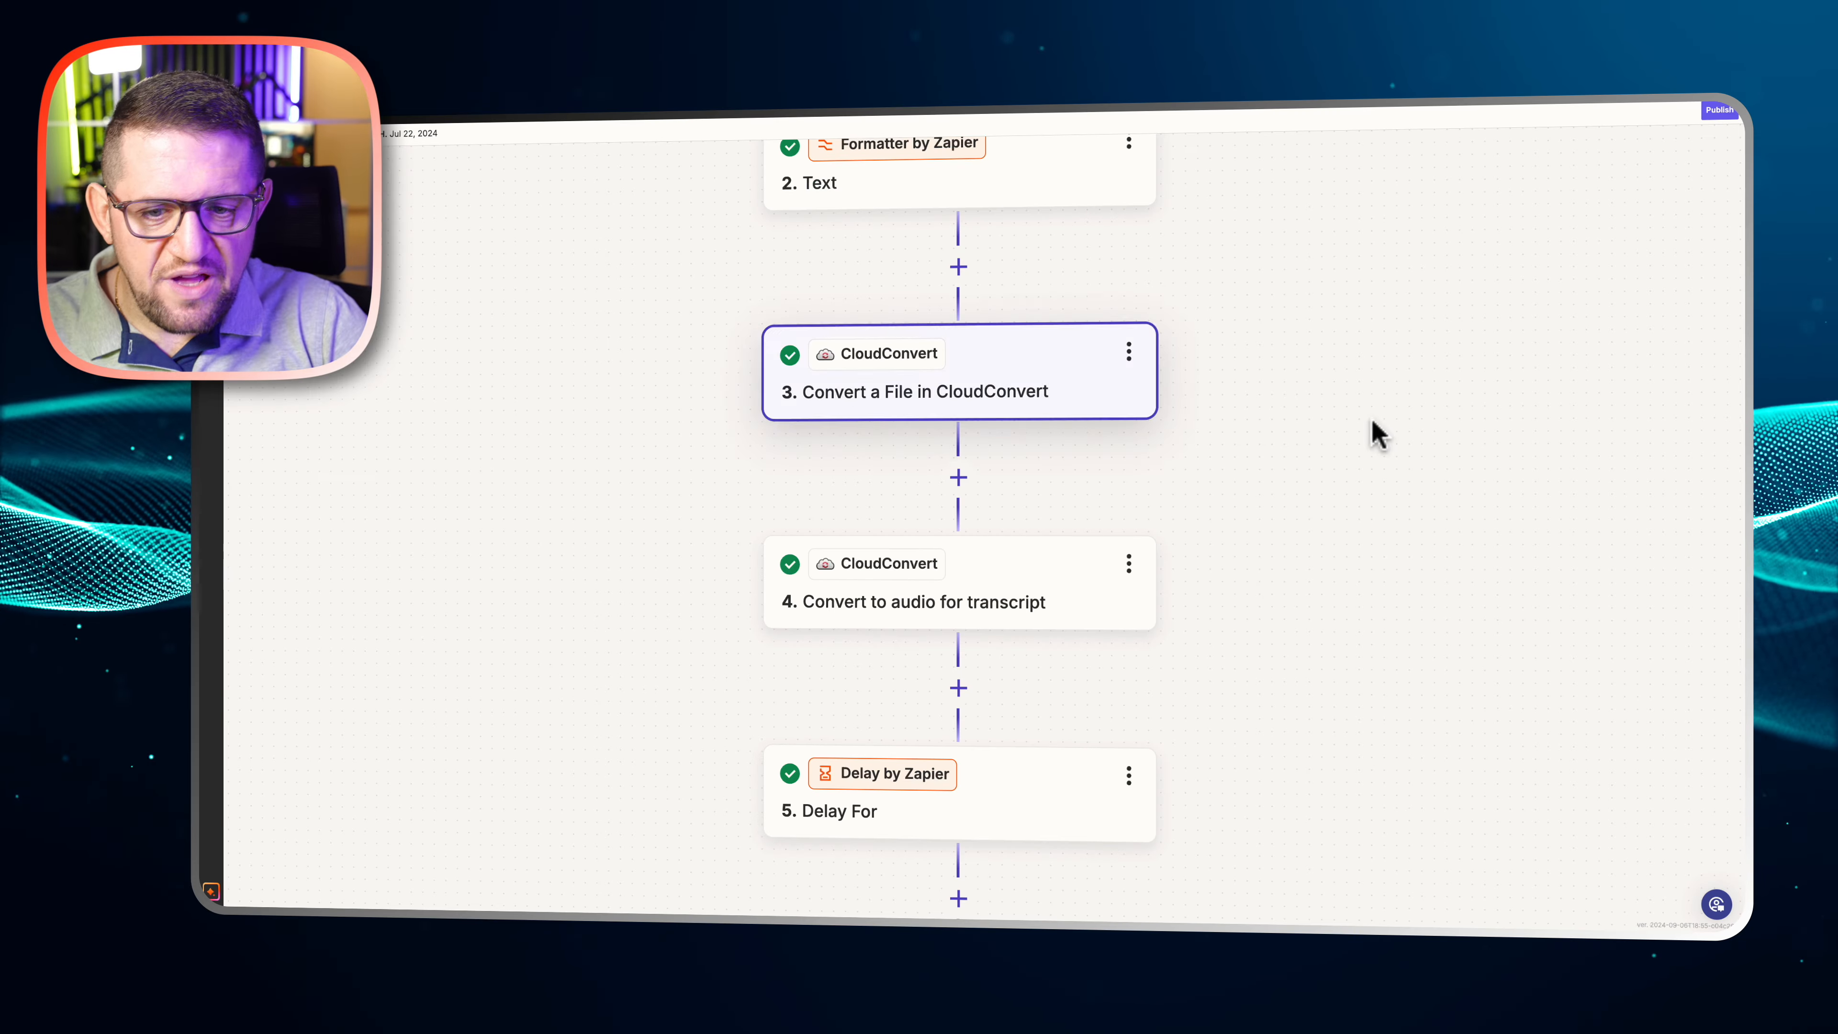
Review the configuration of step 4, Convert to audio for transcript, from its output format down to the audio bitrate
{"action": "left_click", "coordinate": [1077, 572]}
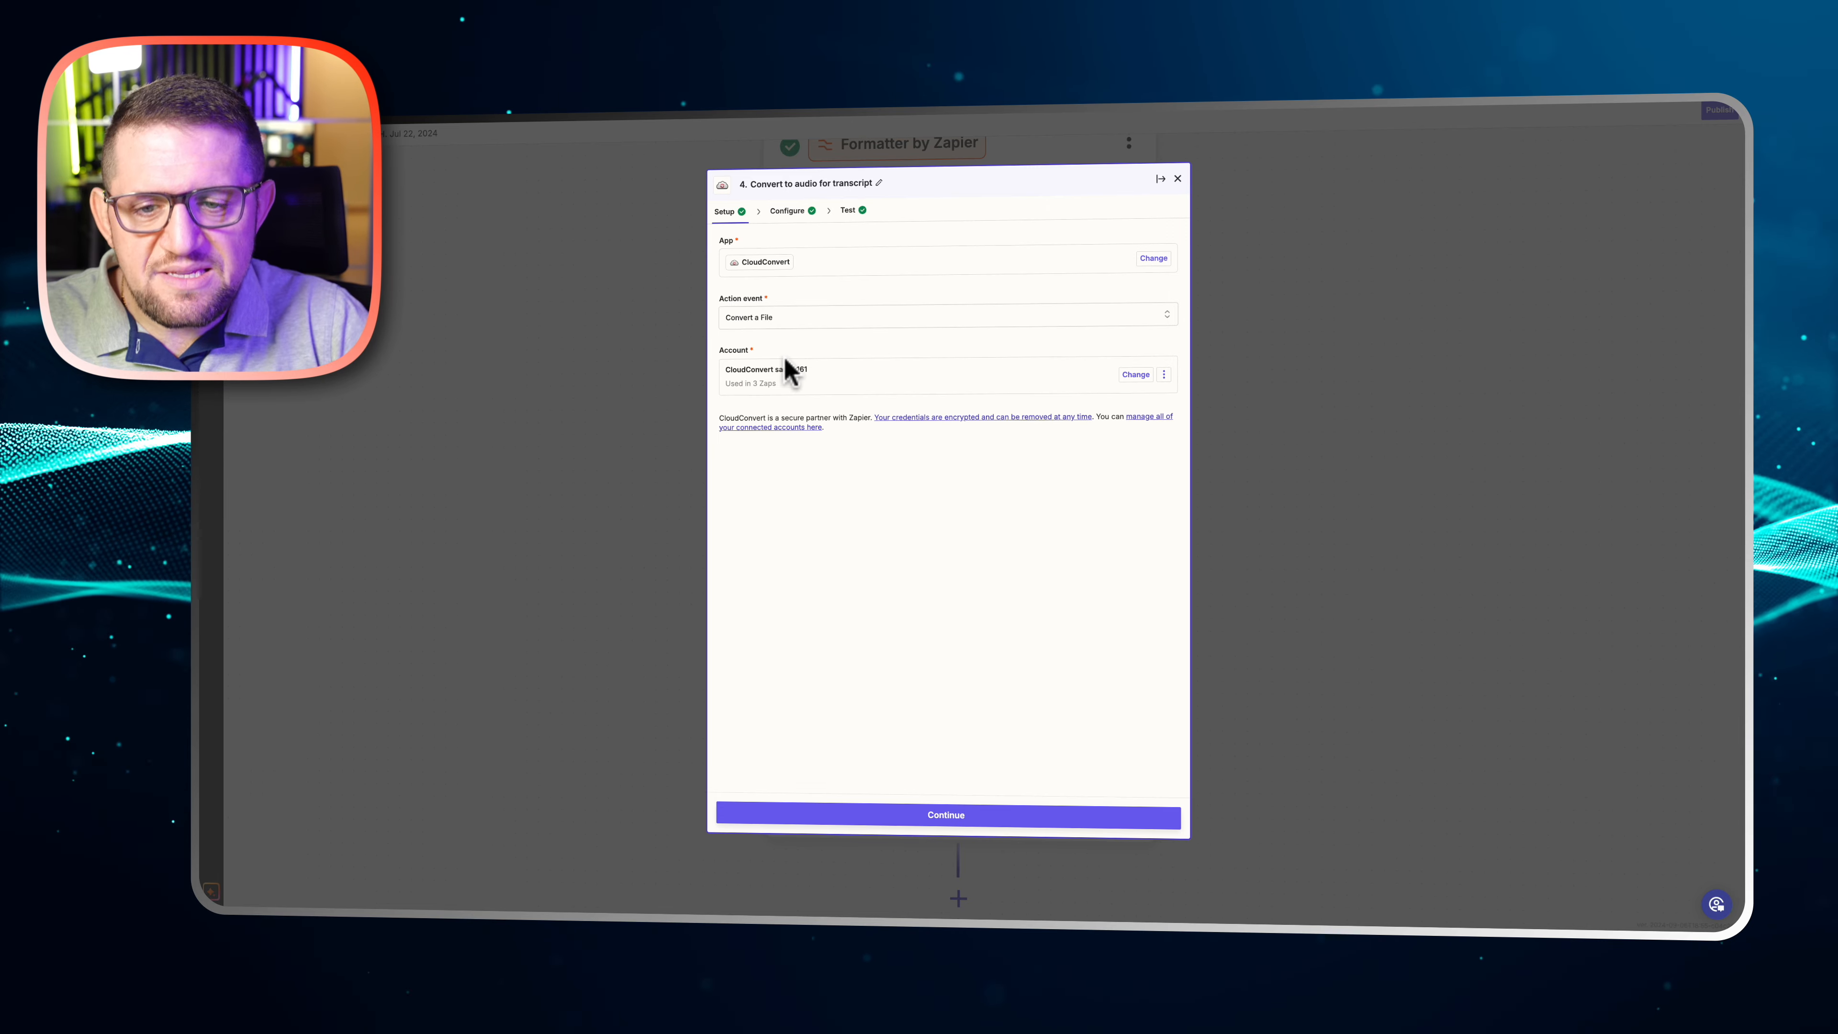
{"action": "left_click", "coordinate": [792, 211]}
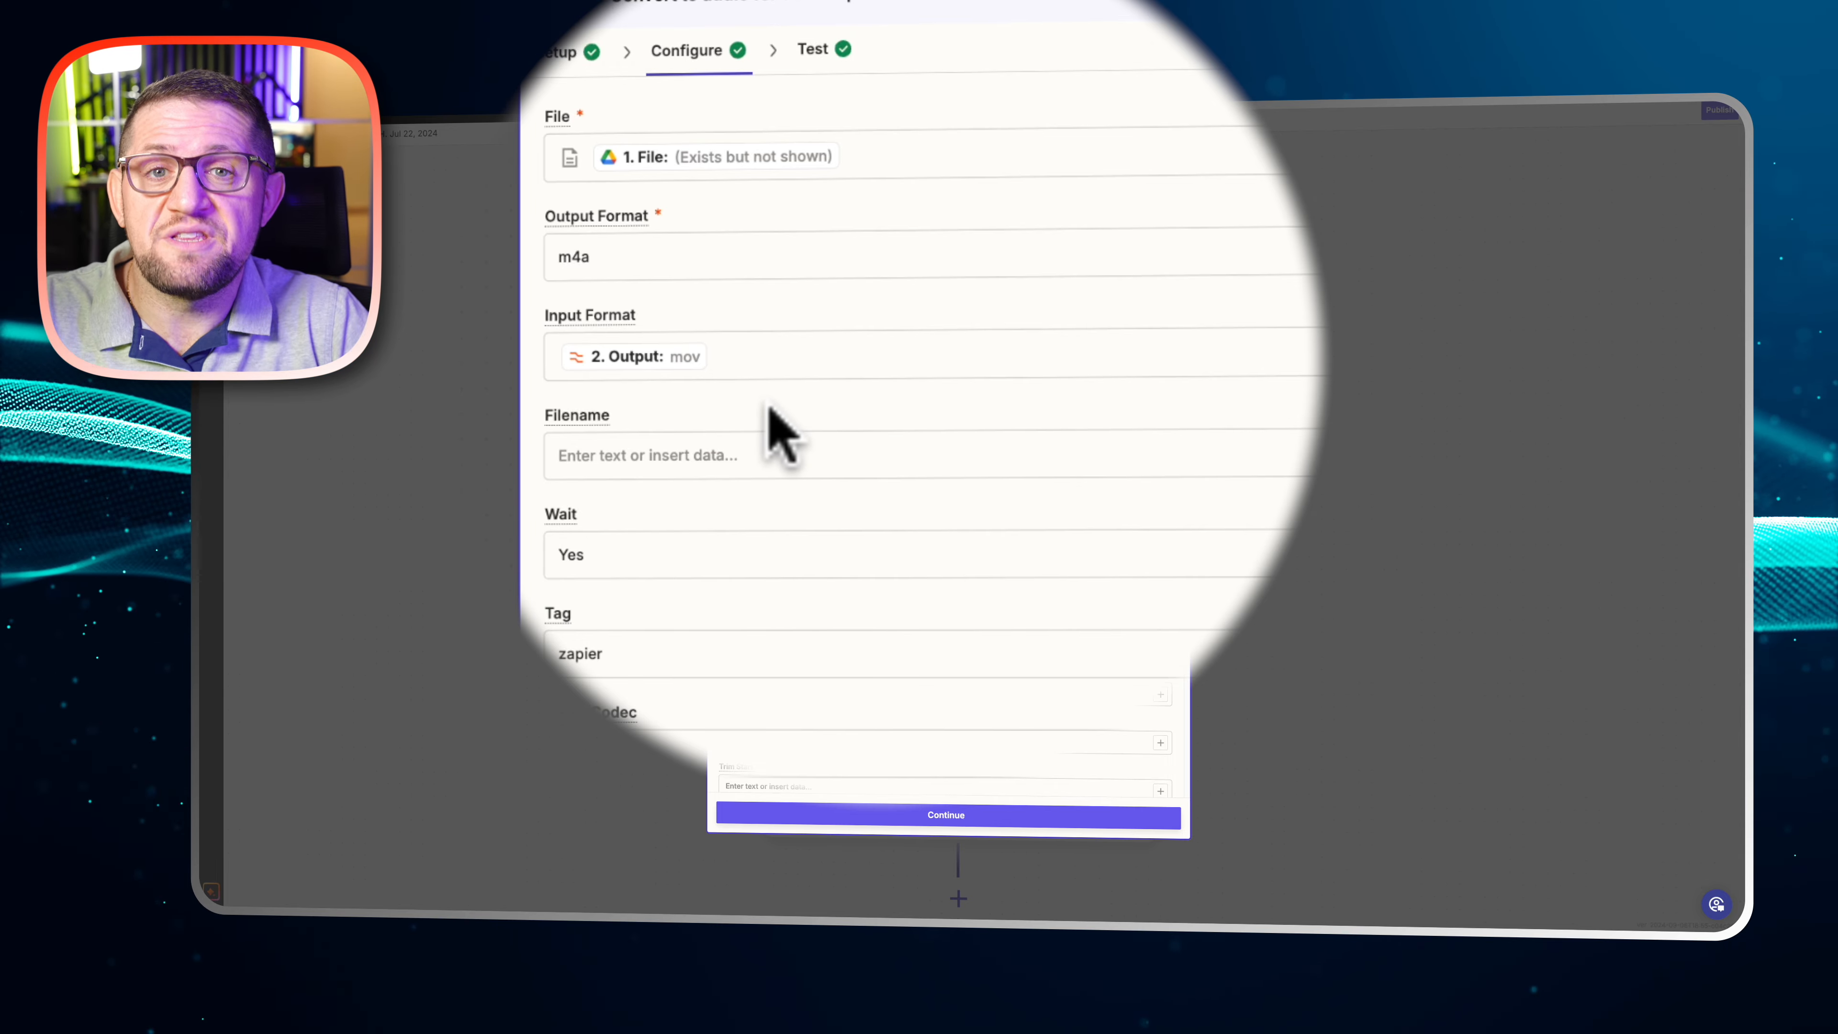
{"action": "scroll", "coordinate": [771, 449], "scroll_direction": "down", "scroll_amount": 3}
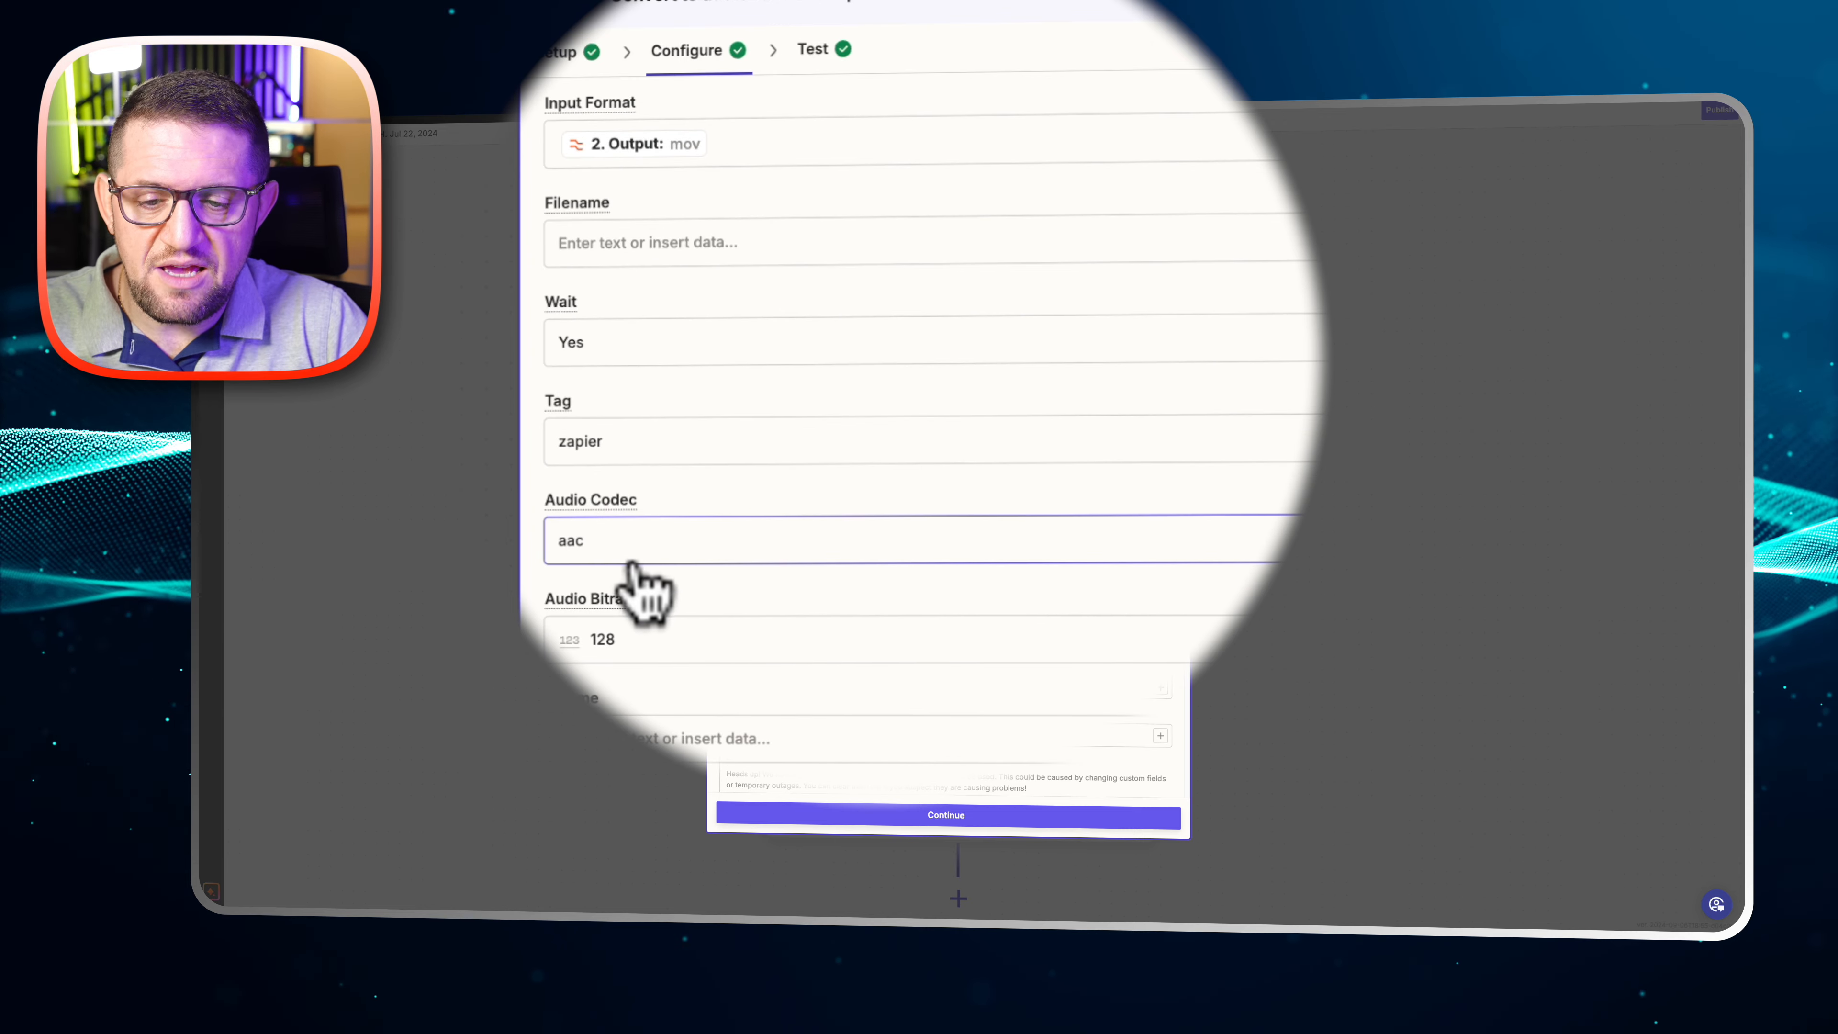
{"action": "left_click", "coordinate": [670, 636]}
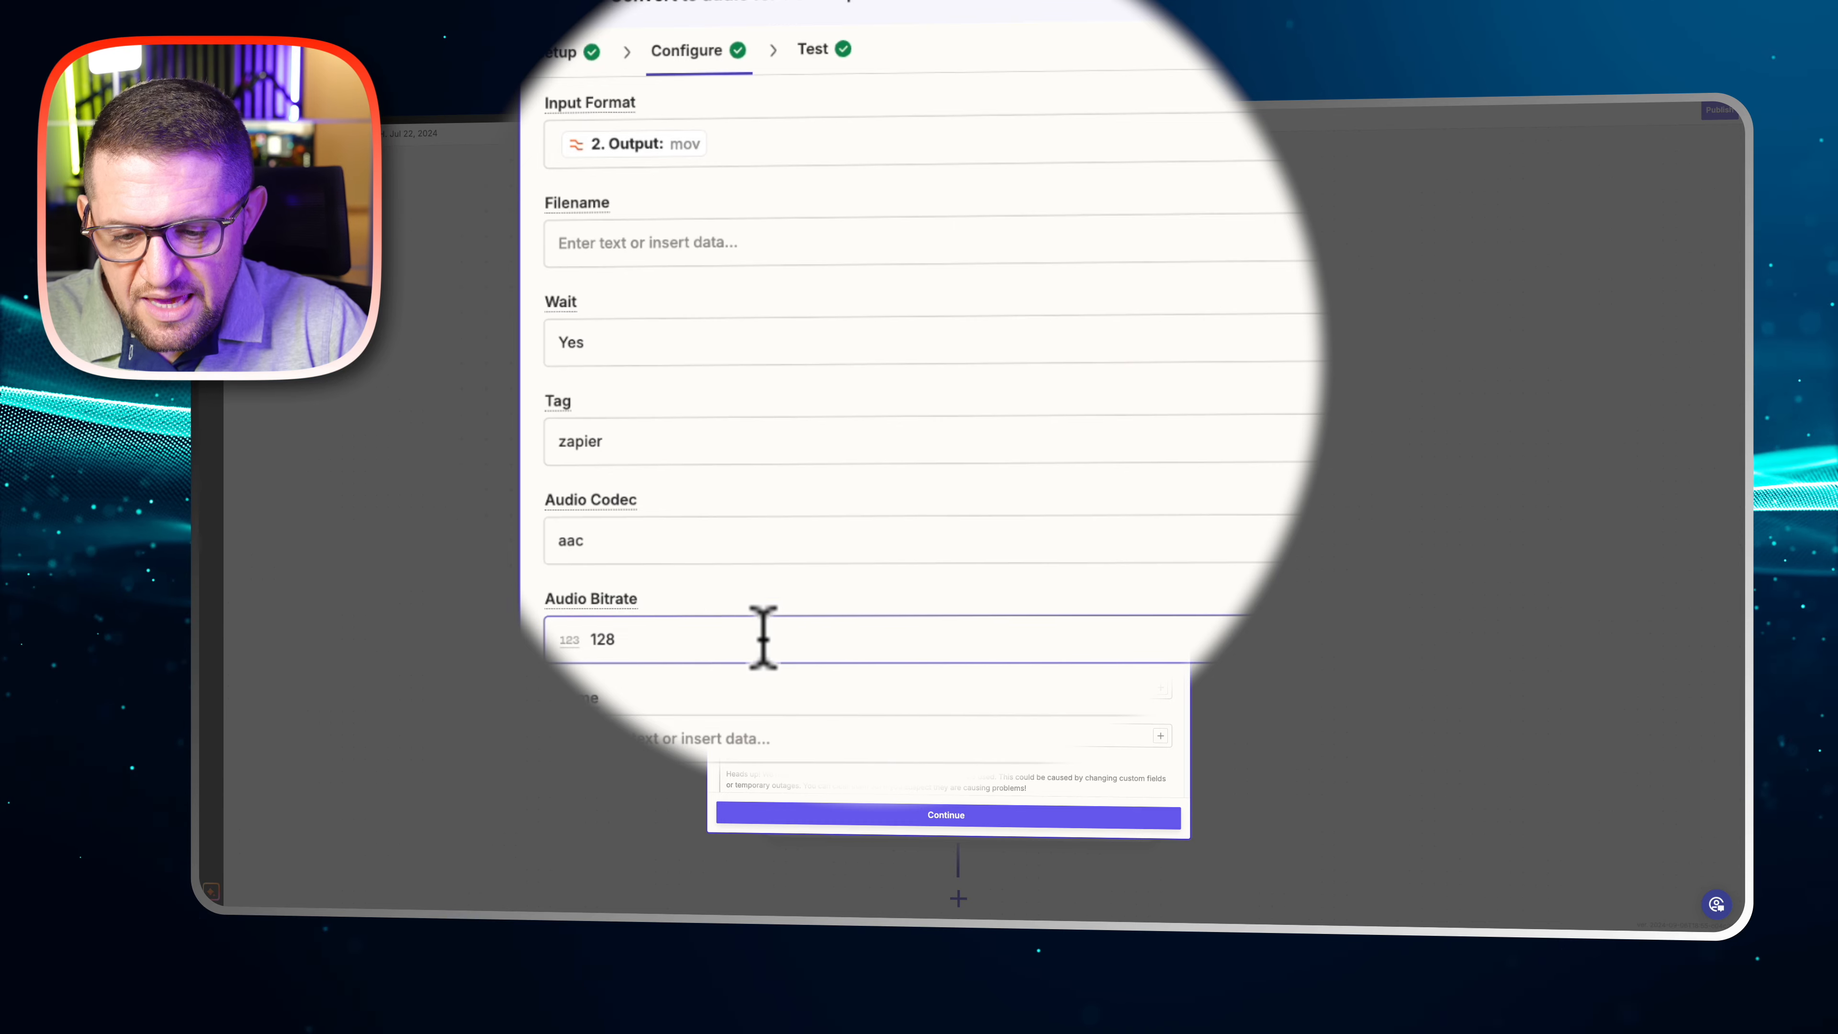
Look over the remaining settings of the Convert to audio for transcript step and close its details
{"action": "scroll", "coordinate": [672, 641], "scroll_direction": "down", "scroll_amount": 5}
{"action": "scroll", "coordinate": [826, 779], "scroll_direction": "up", "scroll_amount": 10}
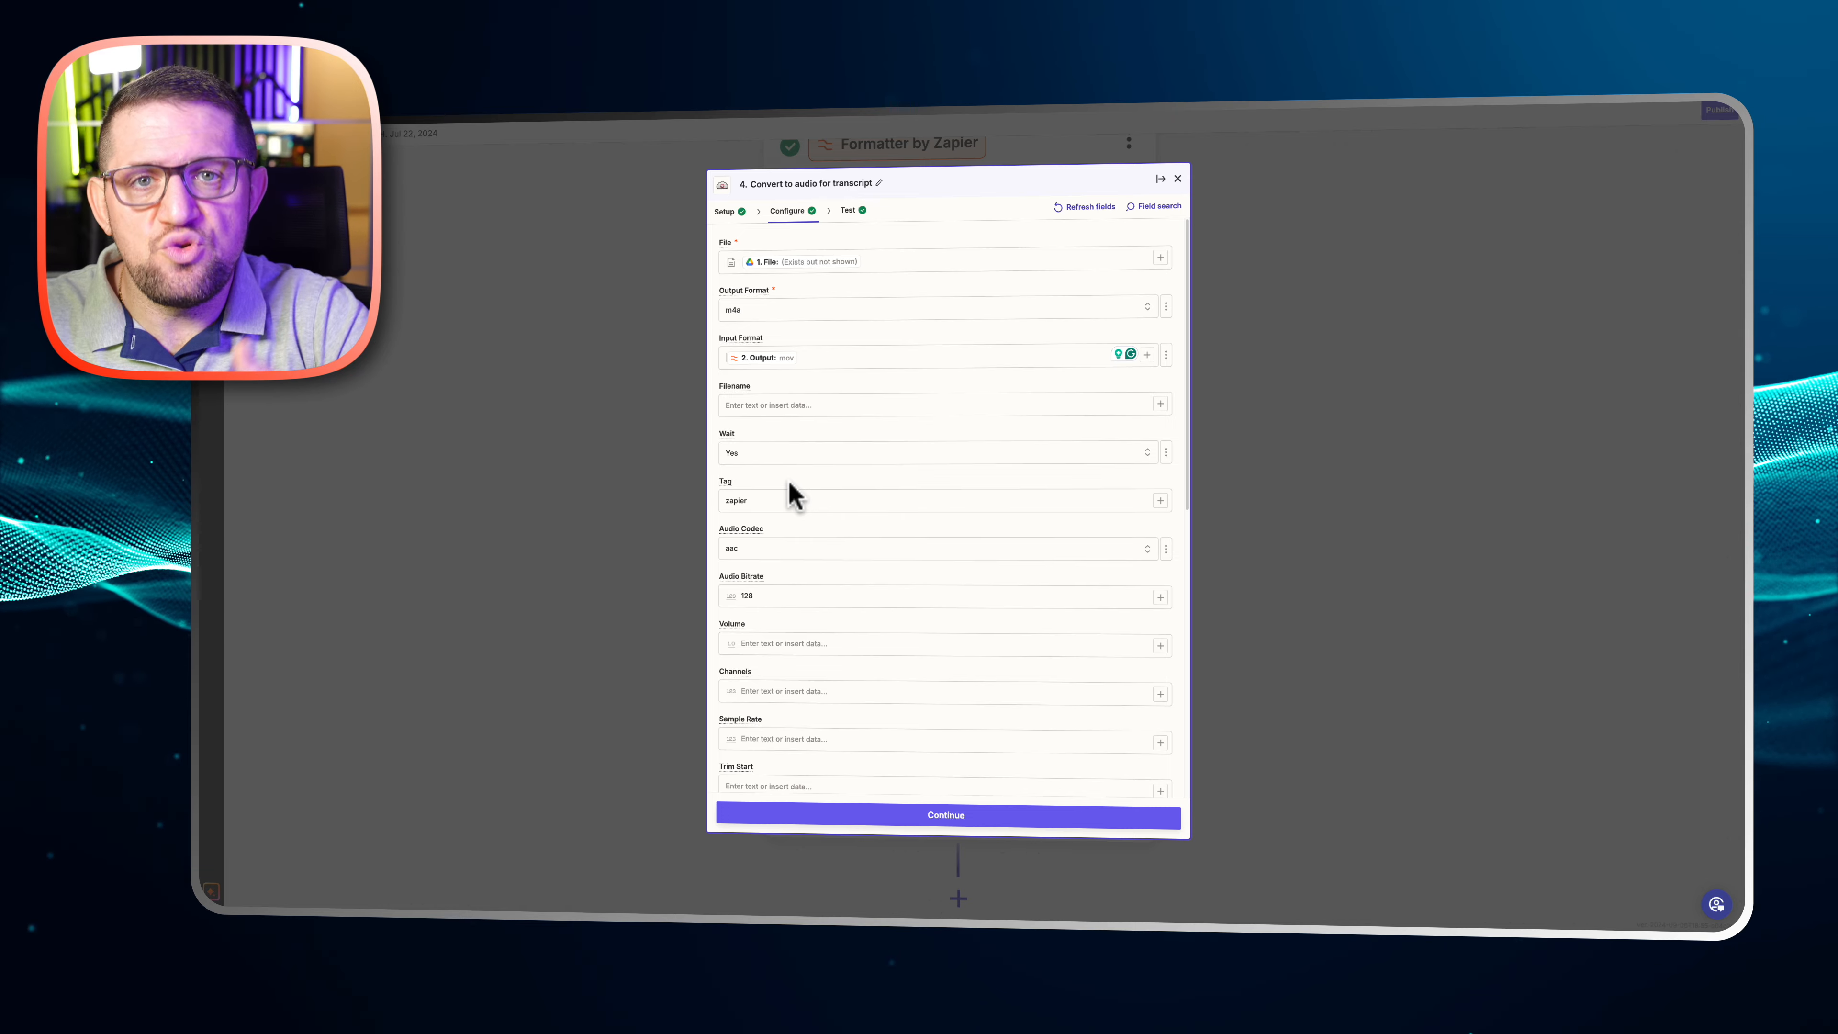
{"action": "left_click", "coordinate": [942, 500]}
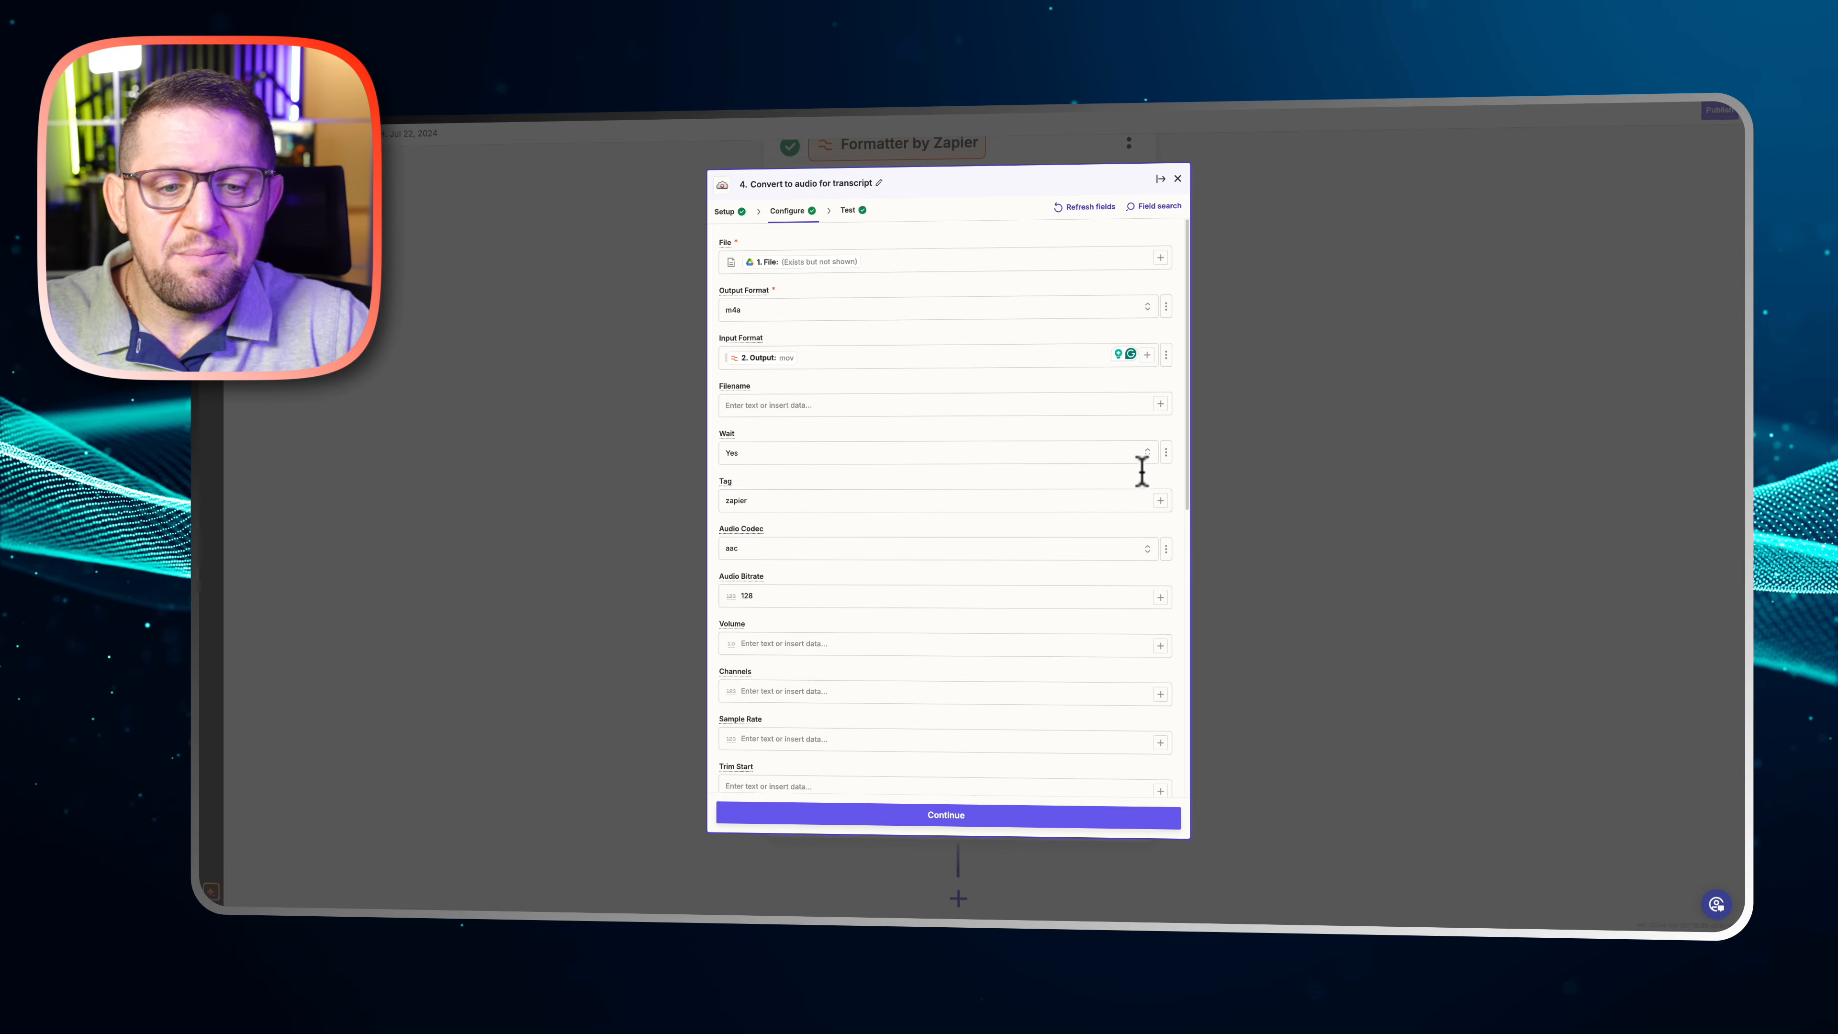
{"action": "left_click", "coordinate": [1055, 491]}
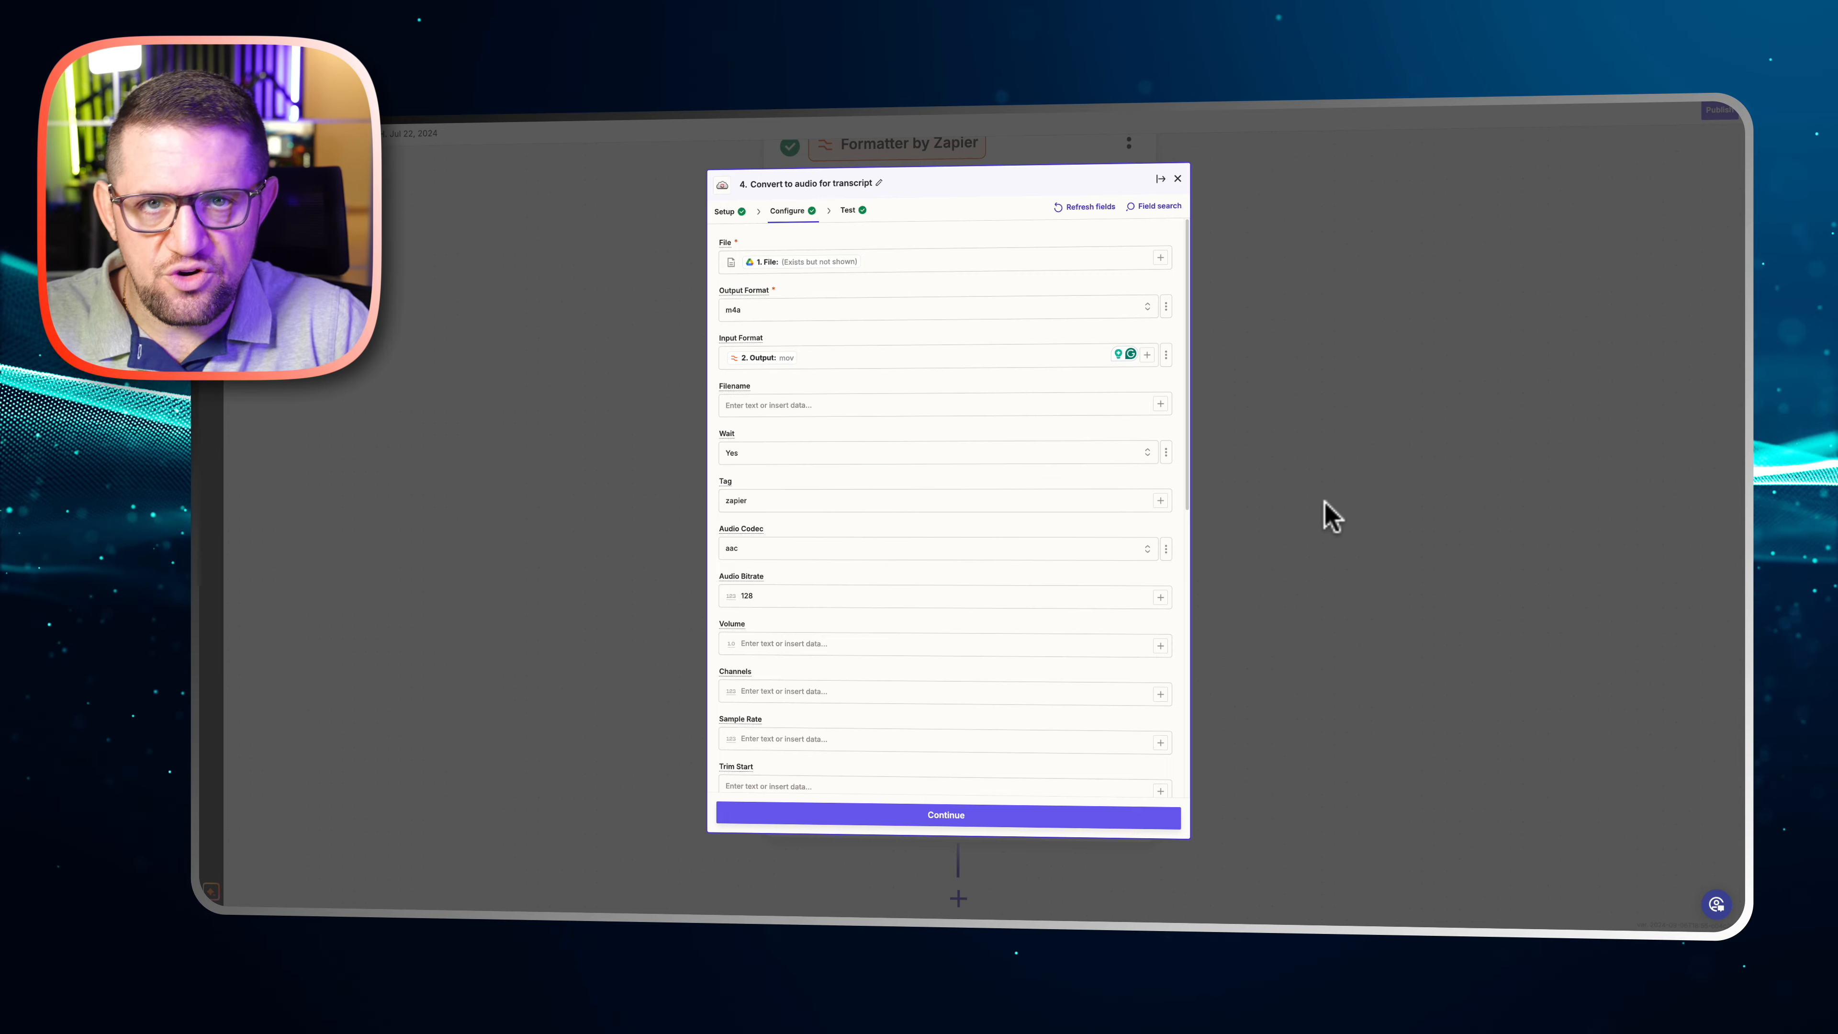
{"action": "left_click", "coordinate": [1328, 510]}
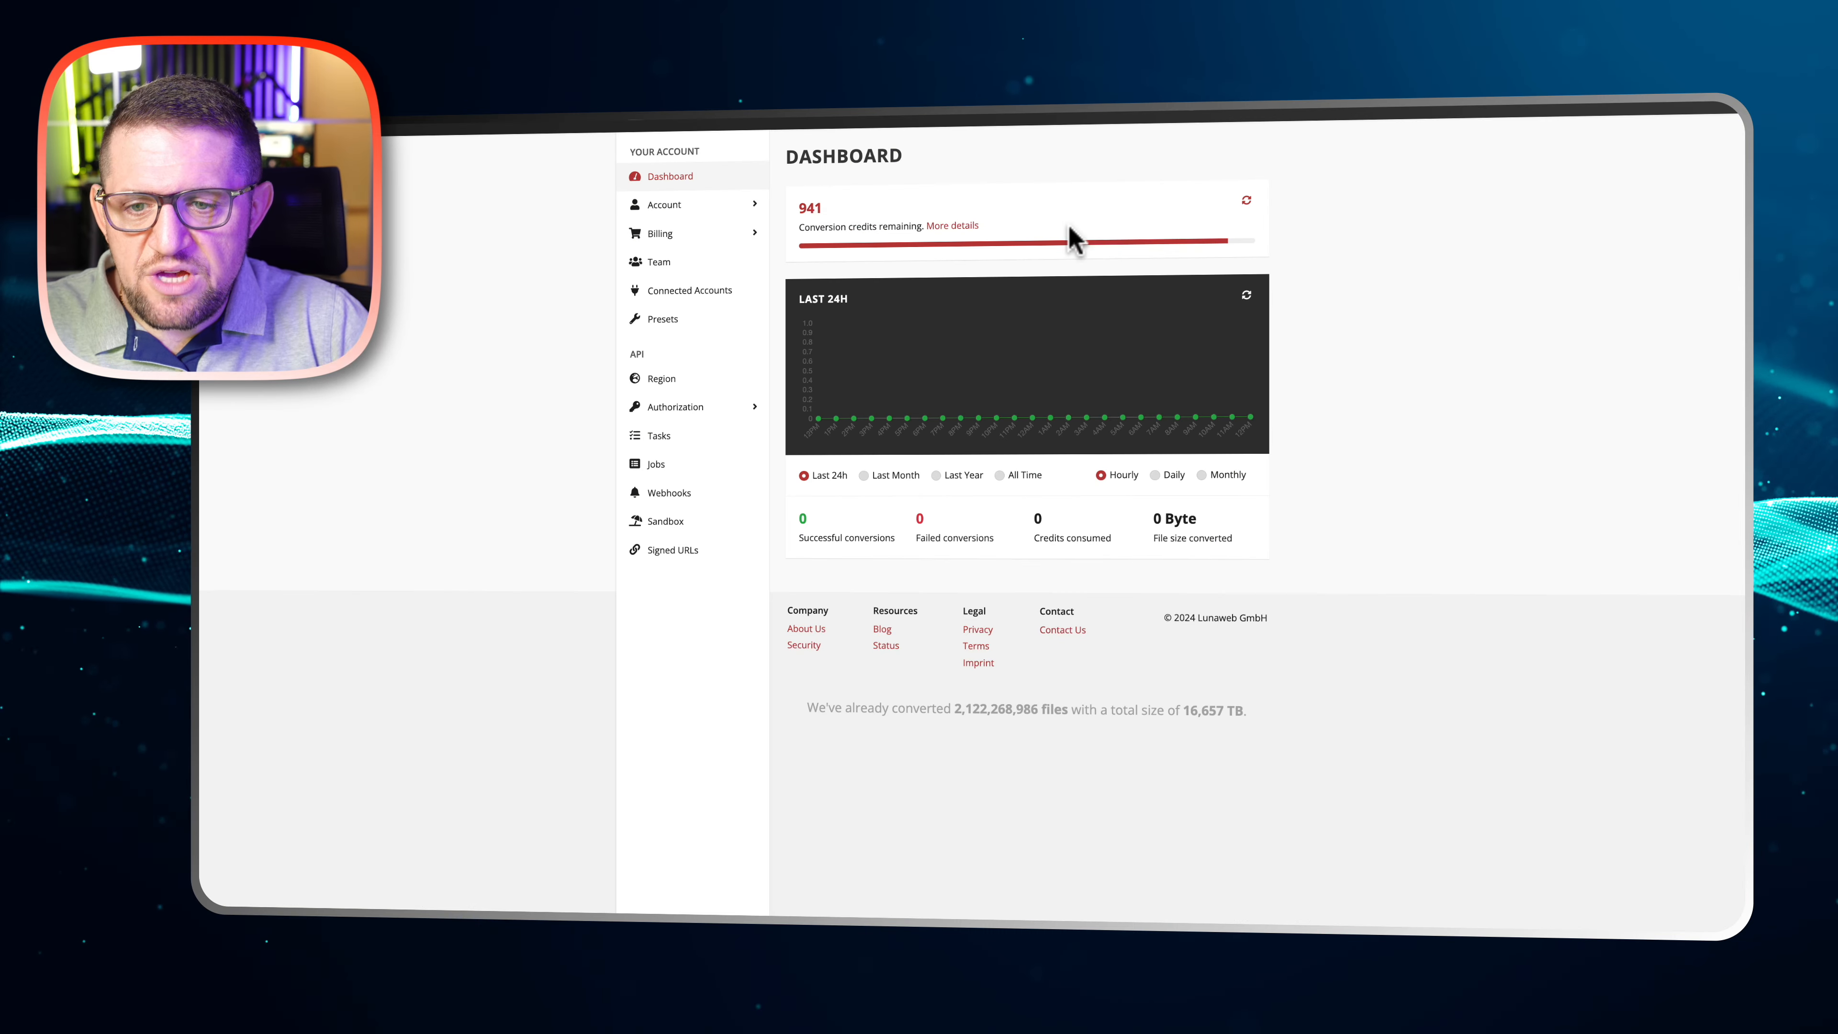
Switch to the CloudConvert dashboard to check the remaining conversion credits and usage, and open the Tasks page
{"action": "mouse_move", "coordinate": [1079, 349]}
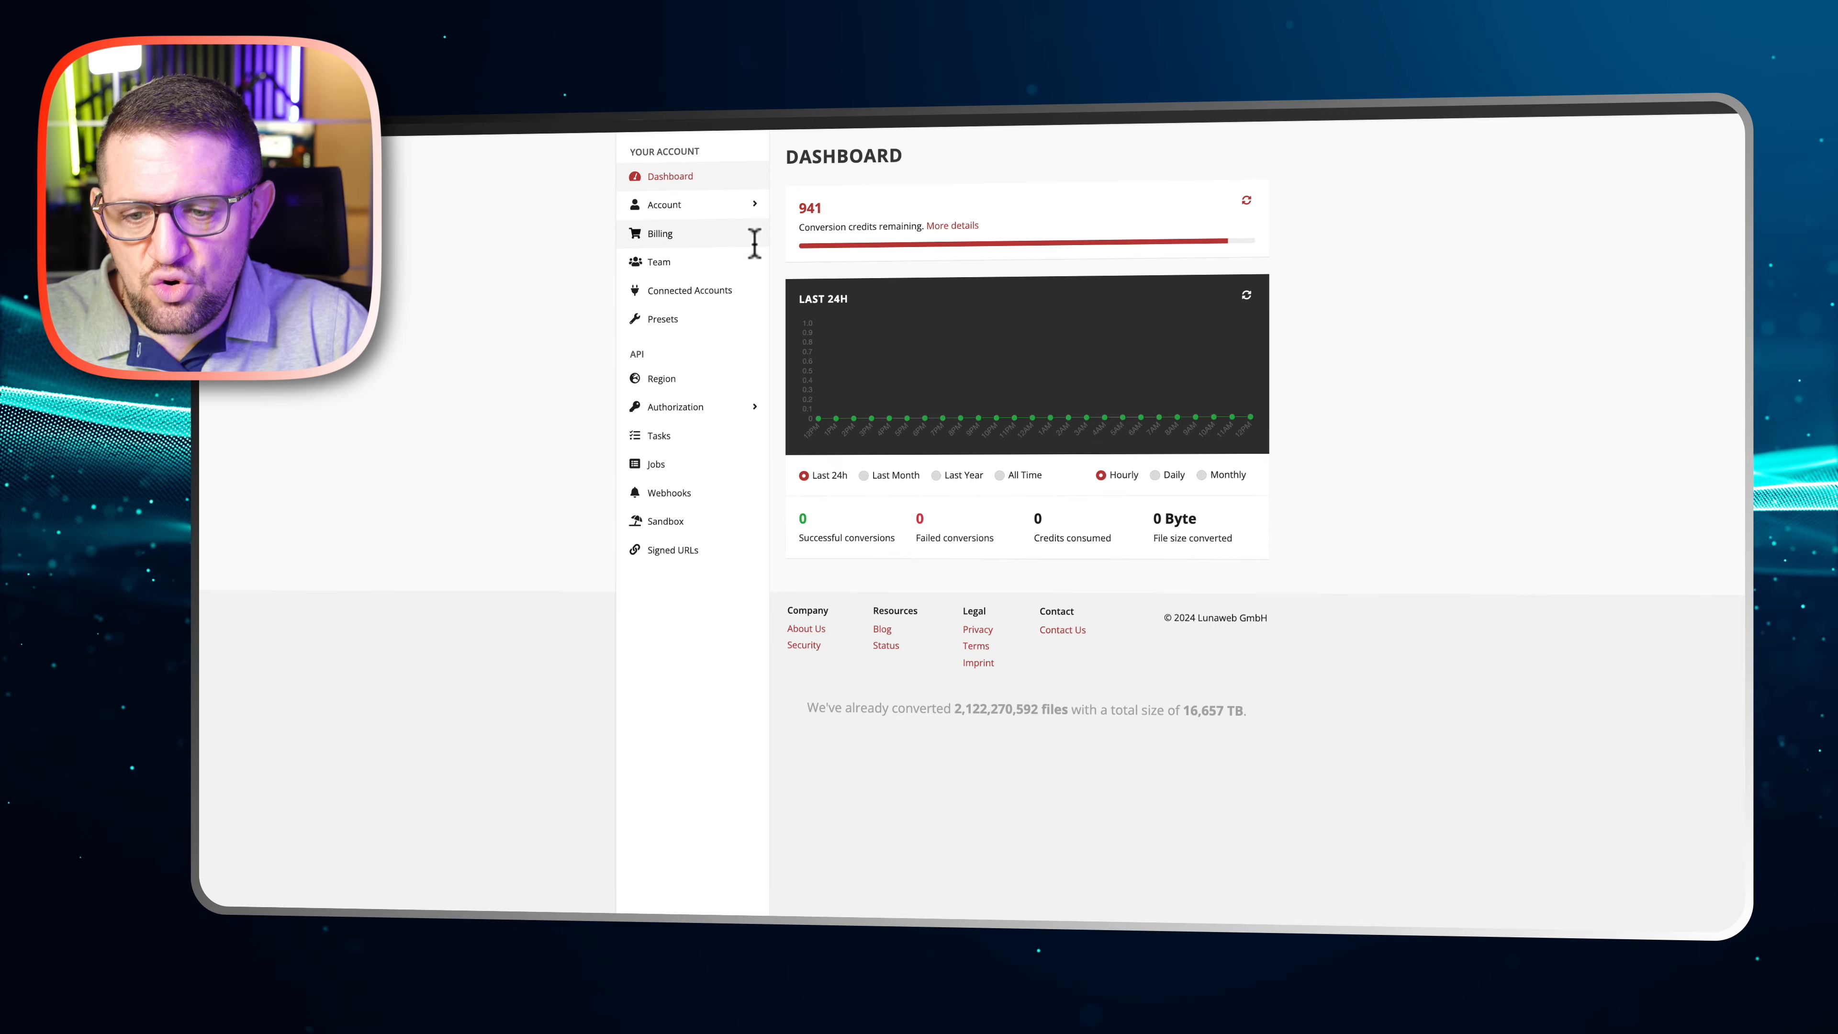
{"action": "left_click", "coordinate": [682, 437]}
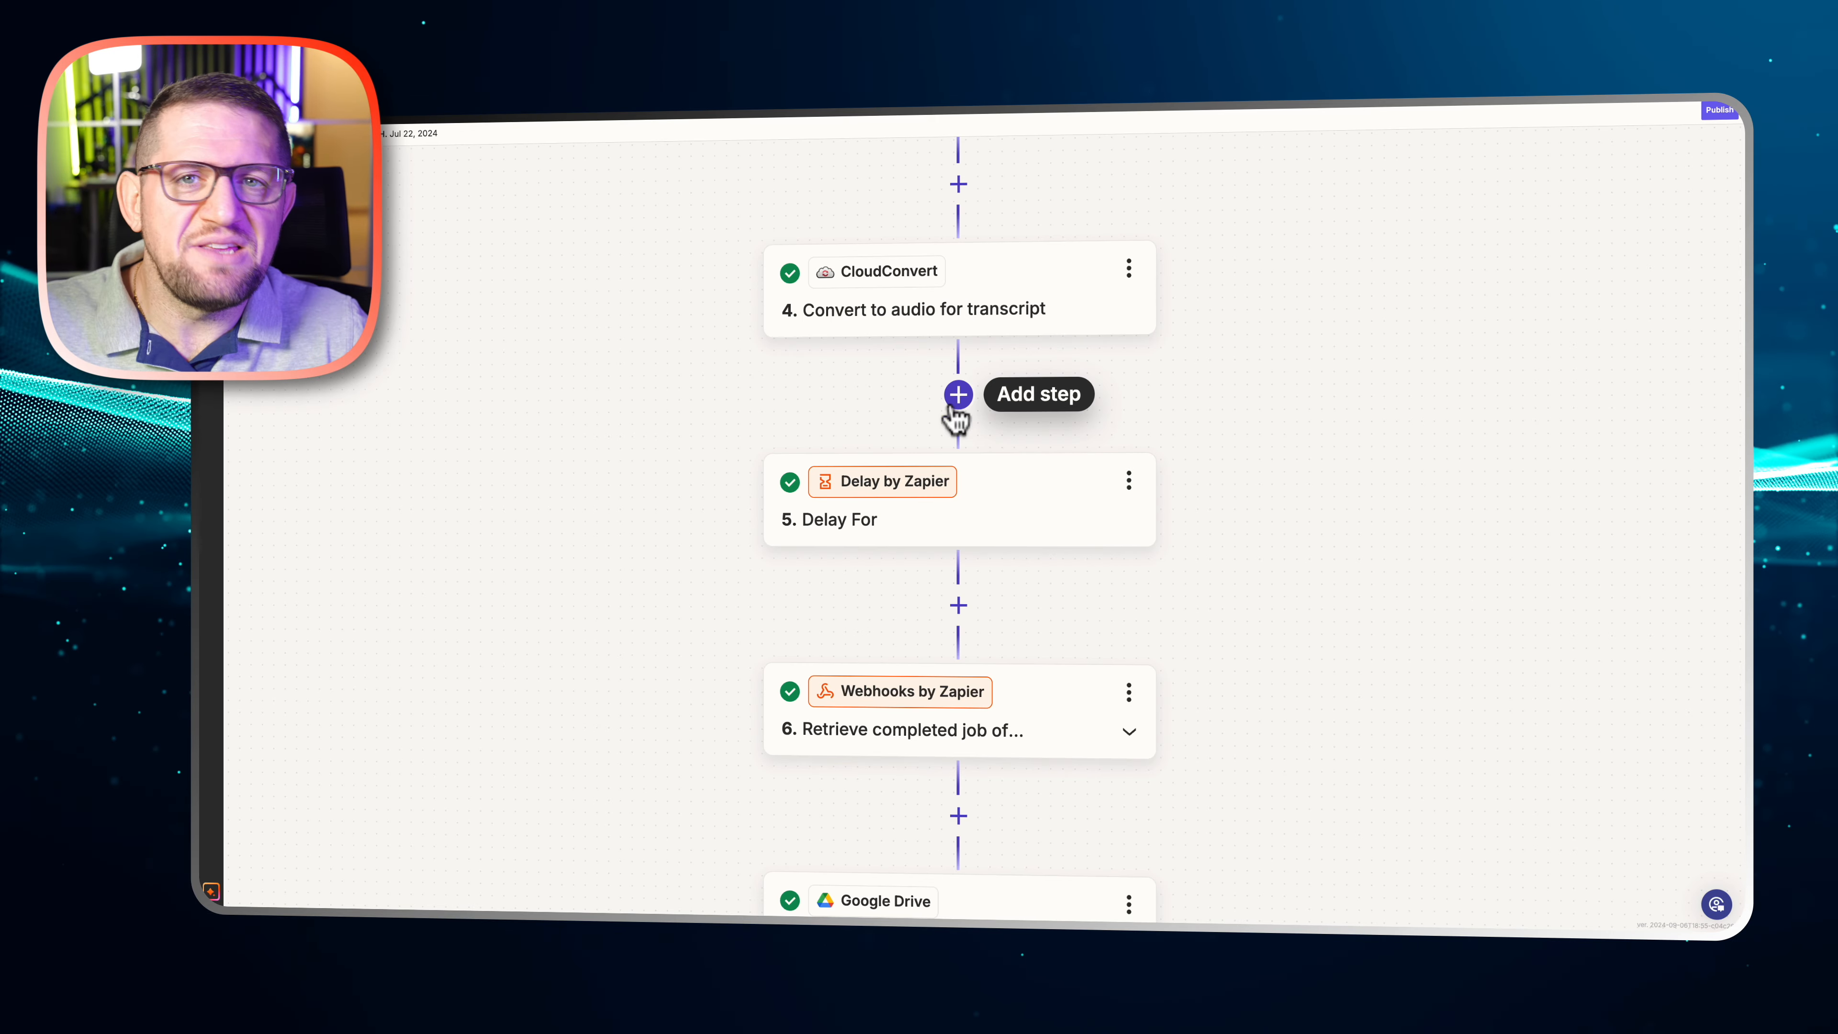
Review the delay value and unit configured in step 5, Delay For, and close the step
{"action": "left_click", "coordinate": [934, 526]}
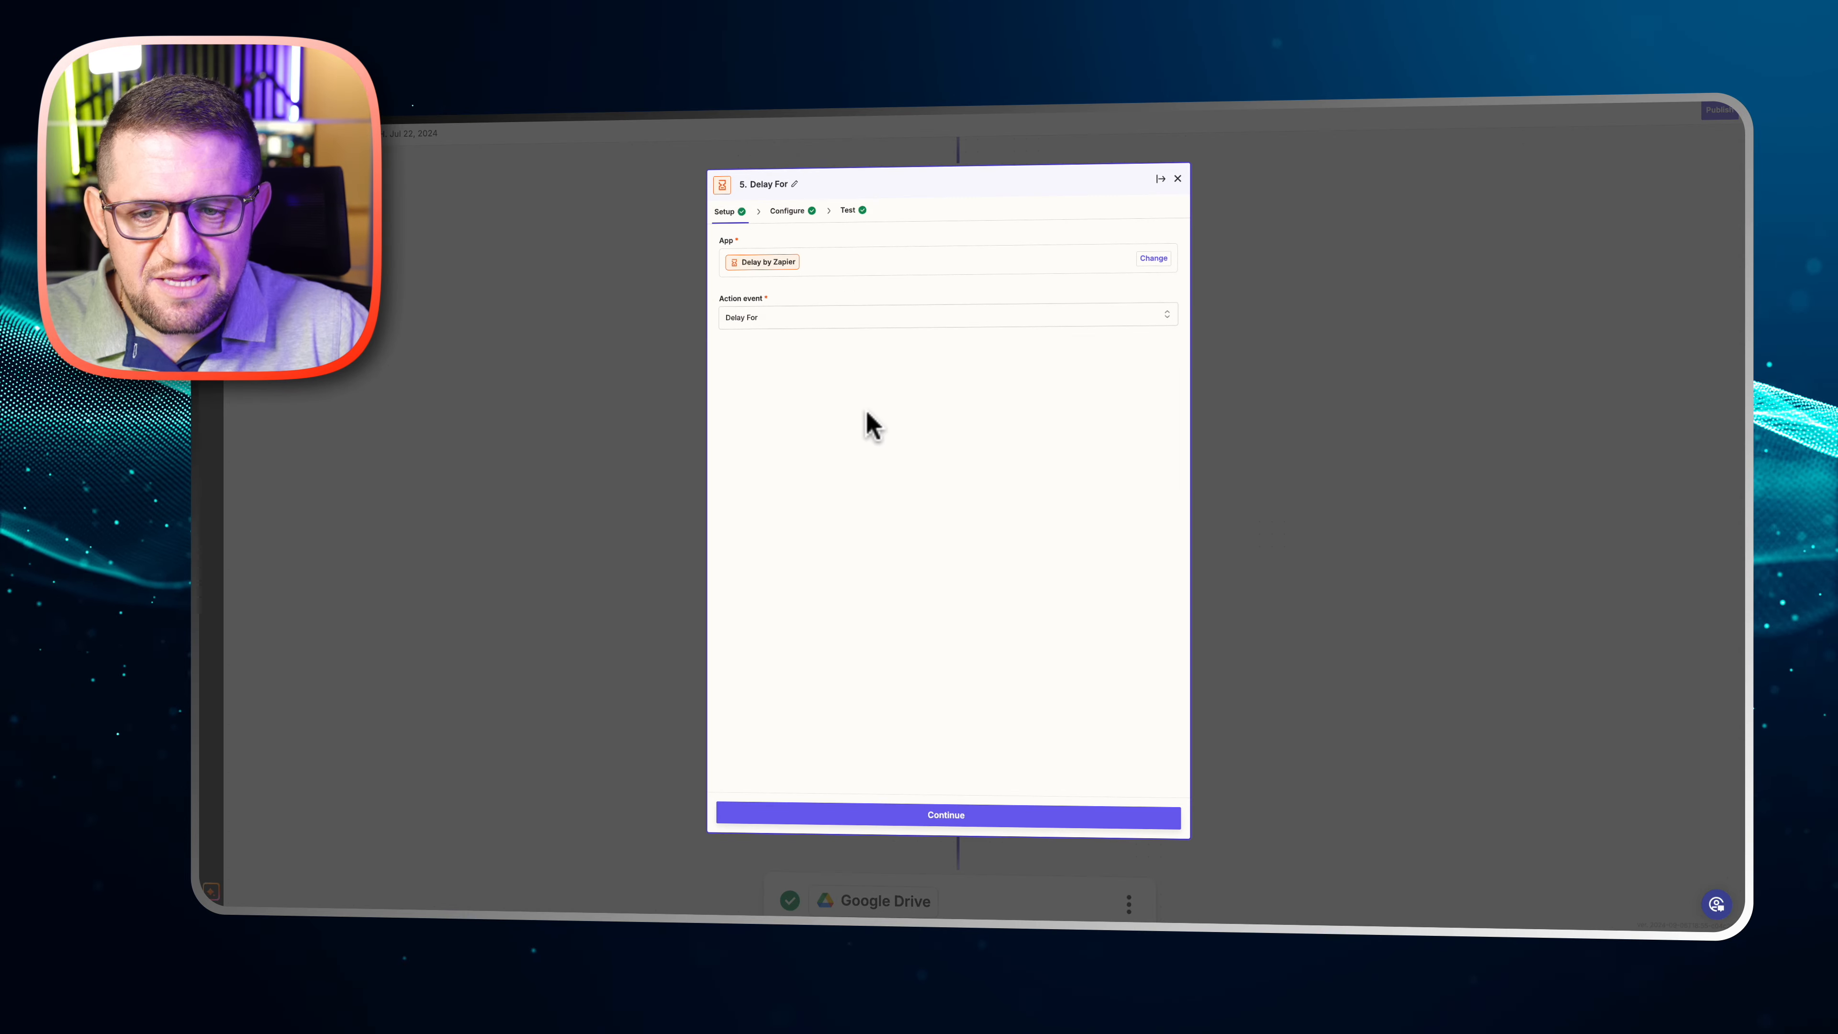
{"action": "left_click", "coordinate": [790, 213]}
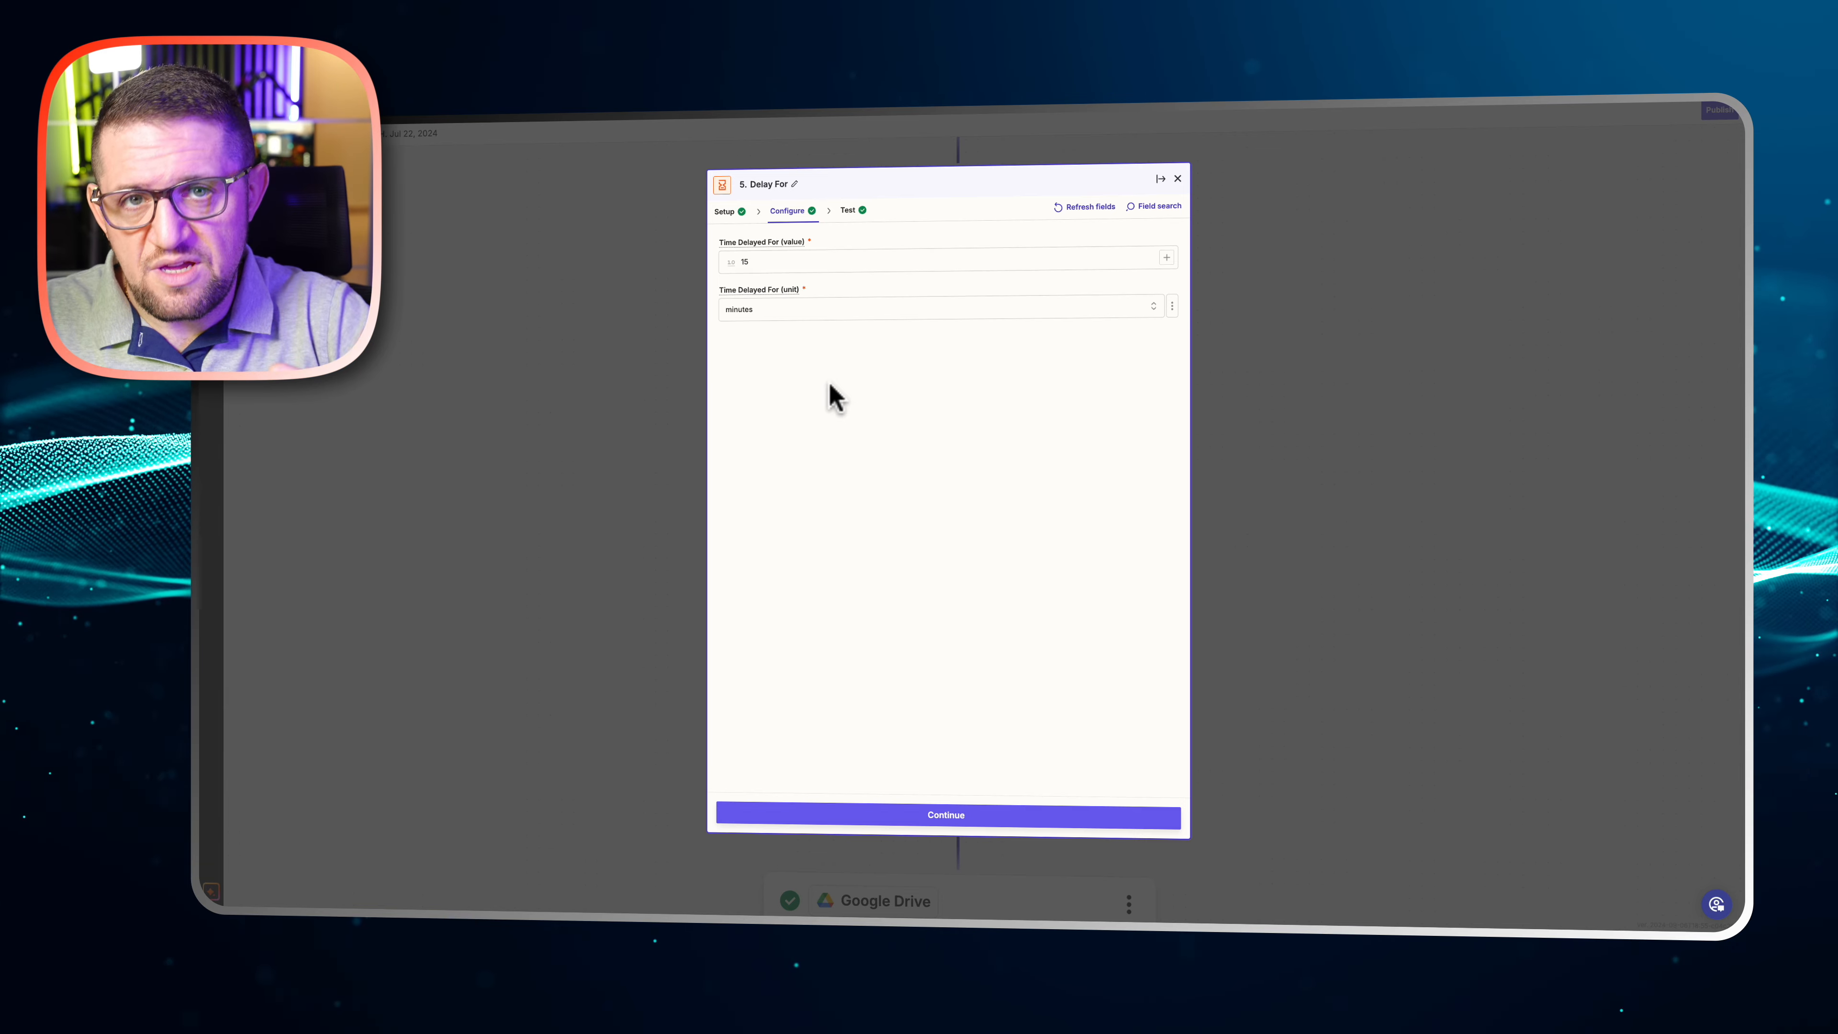
{"action": "left_click", "coordinate": [1305, 452]}
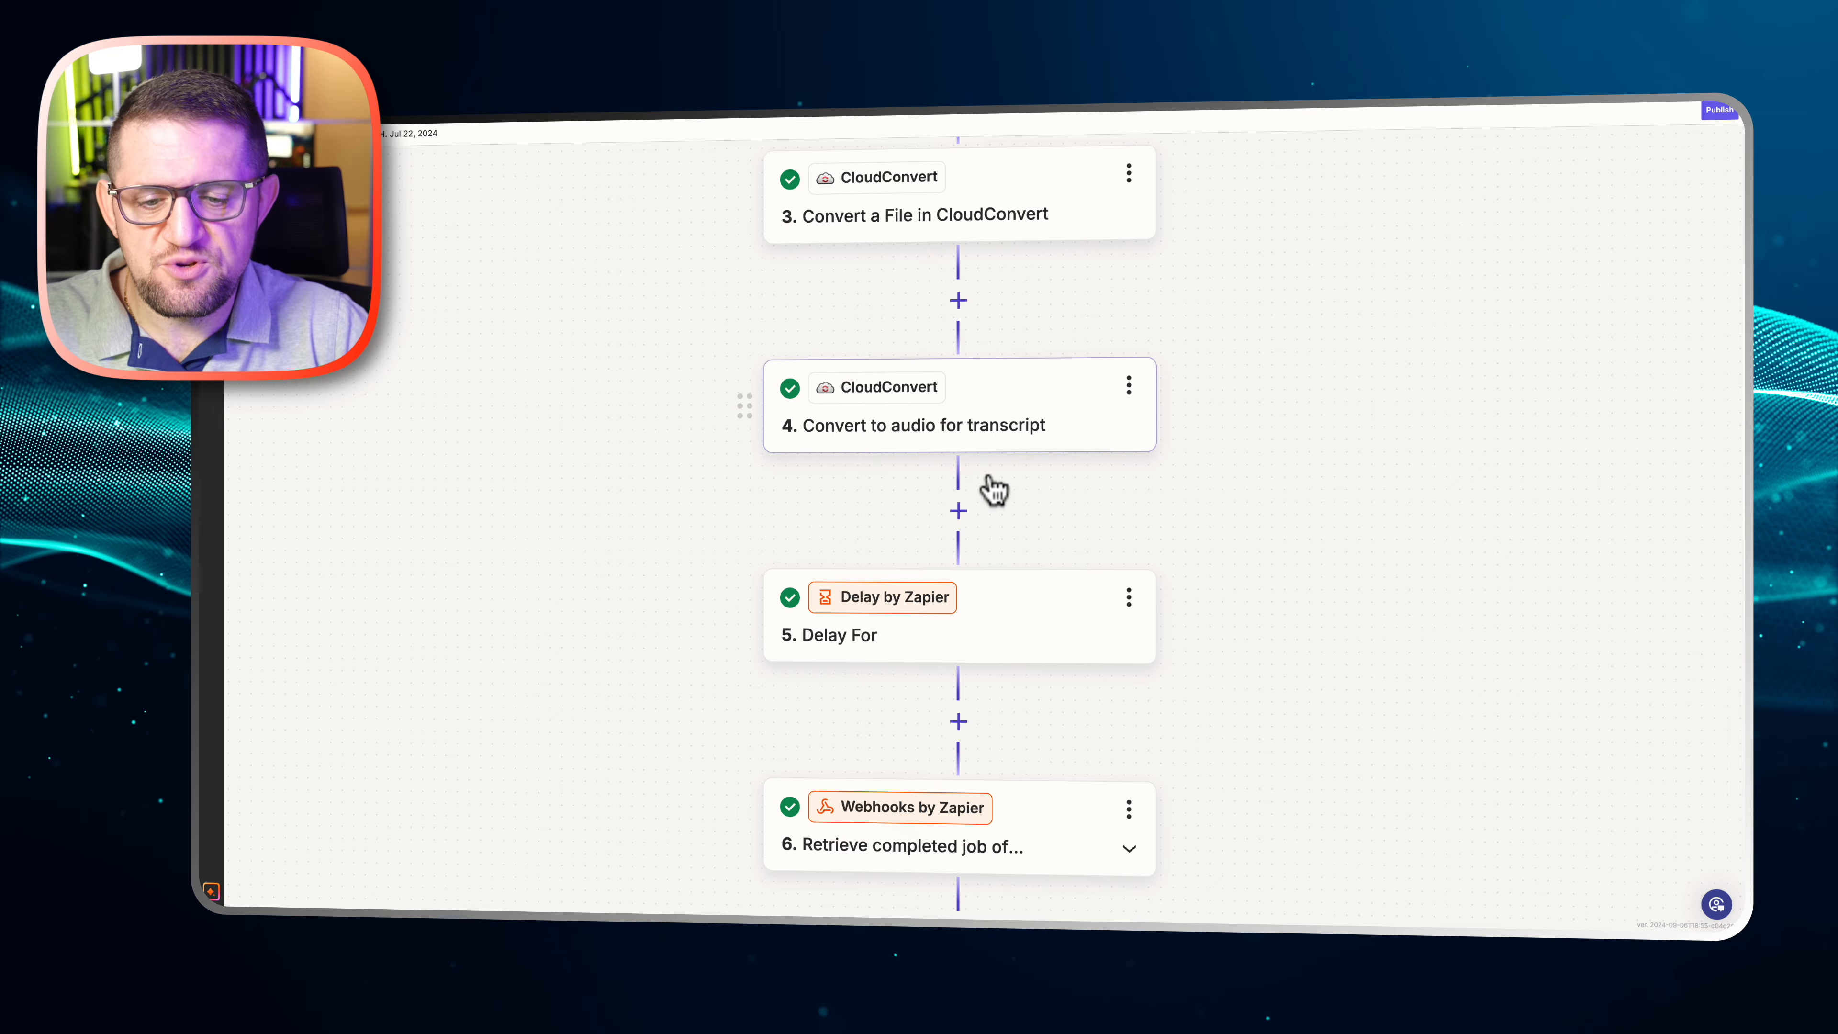
Examine the method, URL, unflatten and authorization header settings of step 6, Retrieve completed job of cloudconvert
{"action": "scroll", "coordinate": [993, 491], "scroll_direction": "down", "scroll_amount": 2}
{"action": "scroll", "coordinate": [1042, 476], "scroll_direction": "down", "scroll_amount": 2}
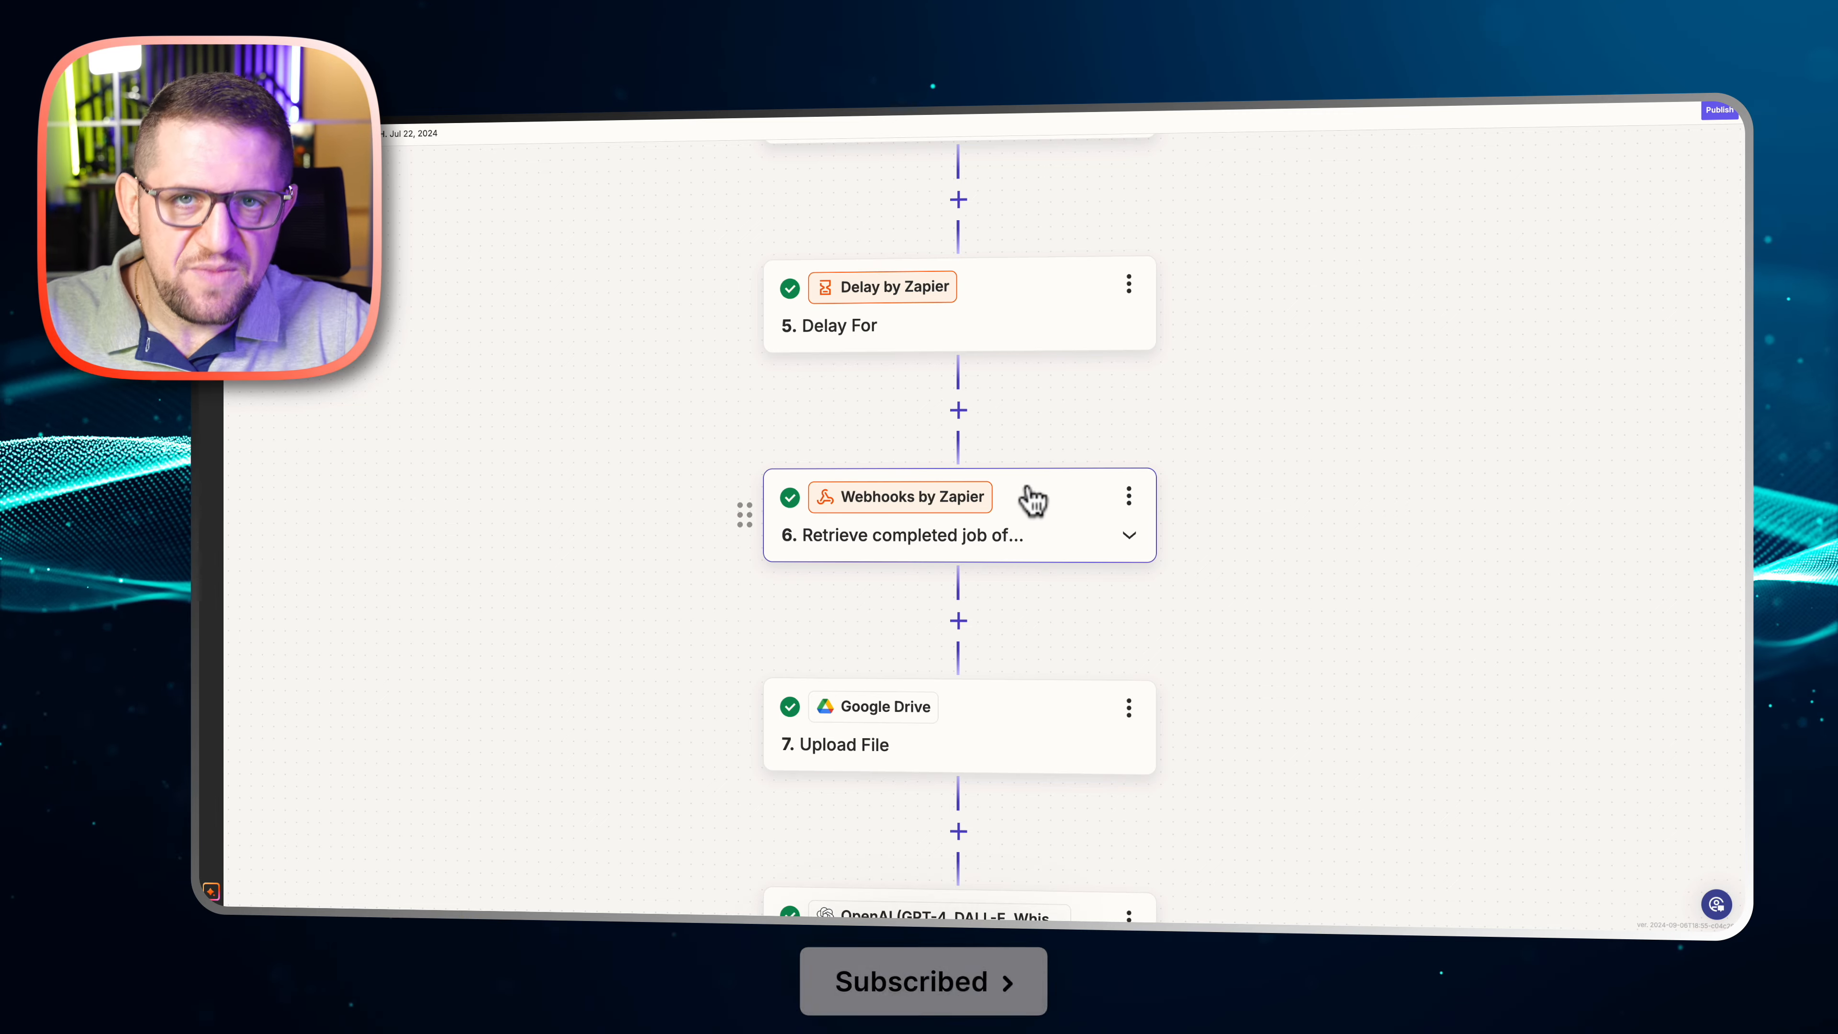
{"action": "left_click", "coordinate": [1019, 519]}
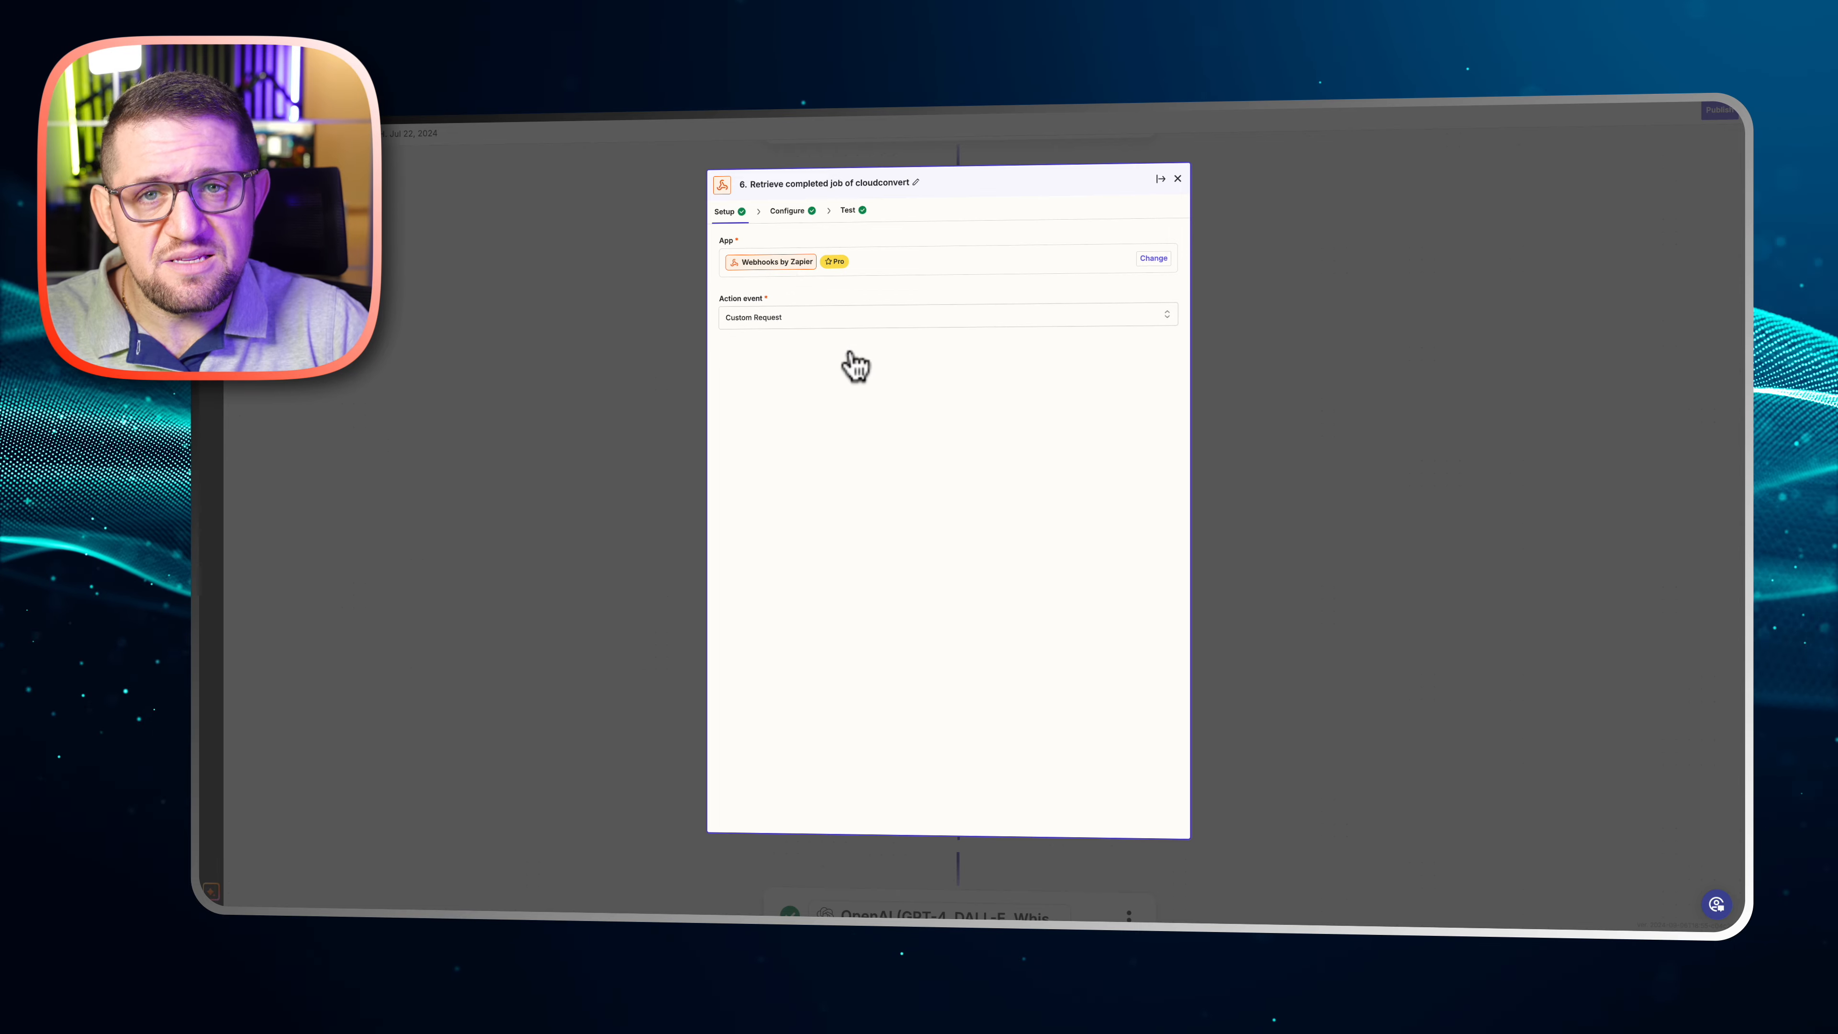
{"action": "left_click", "coordinate": [792, 210]}
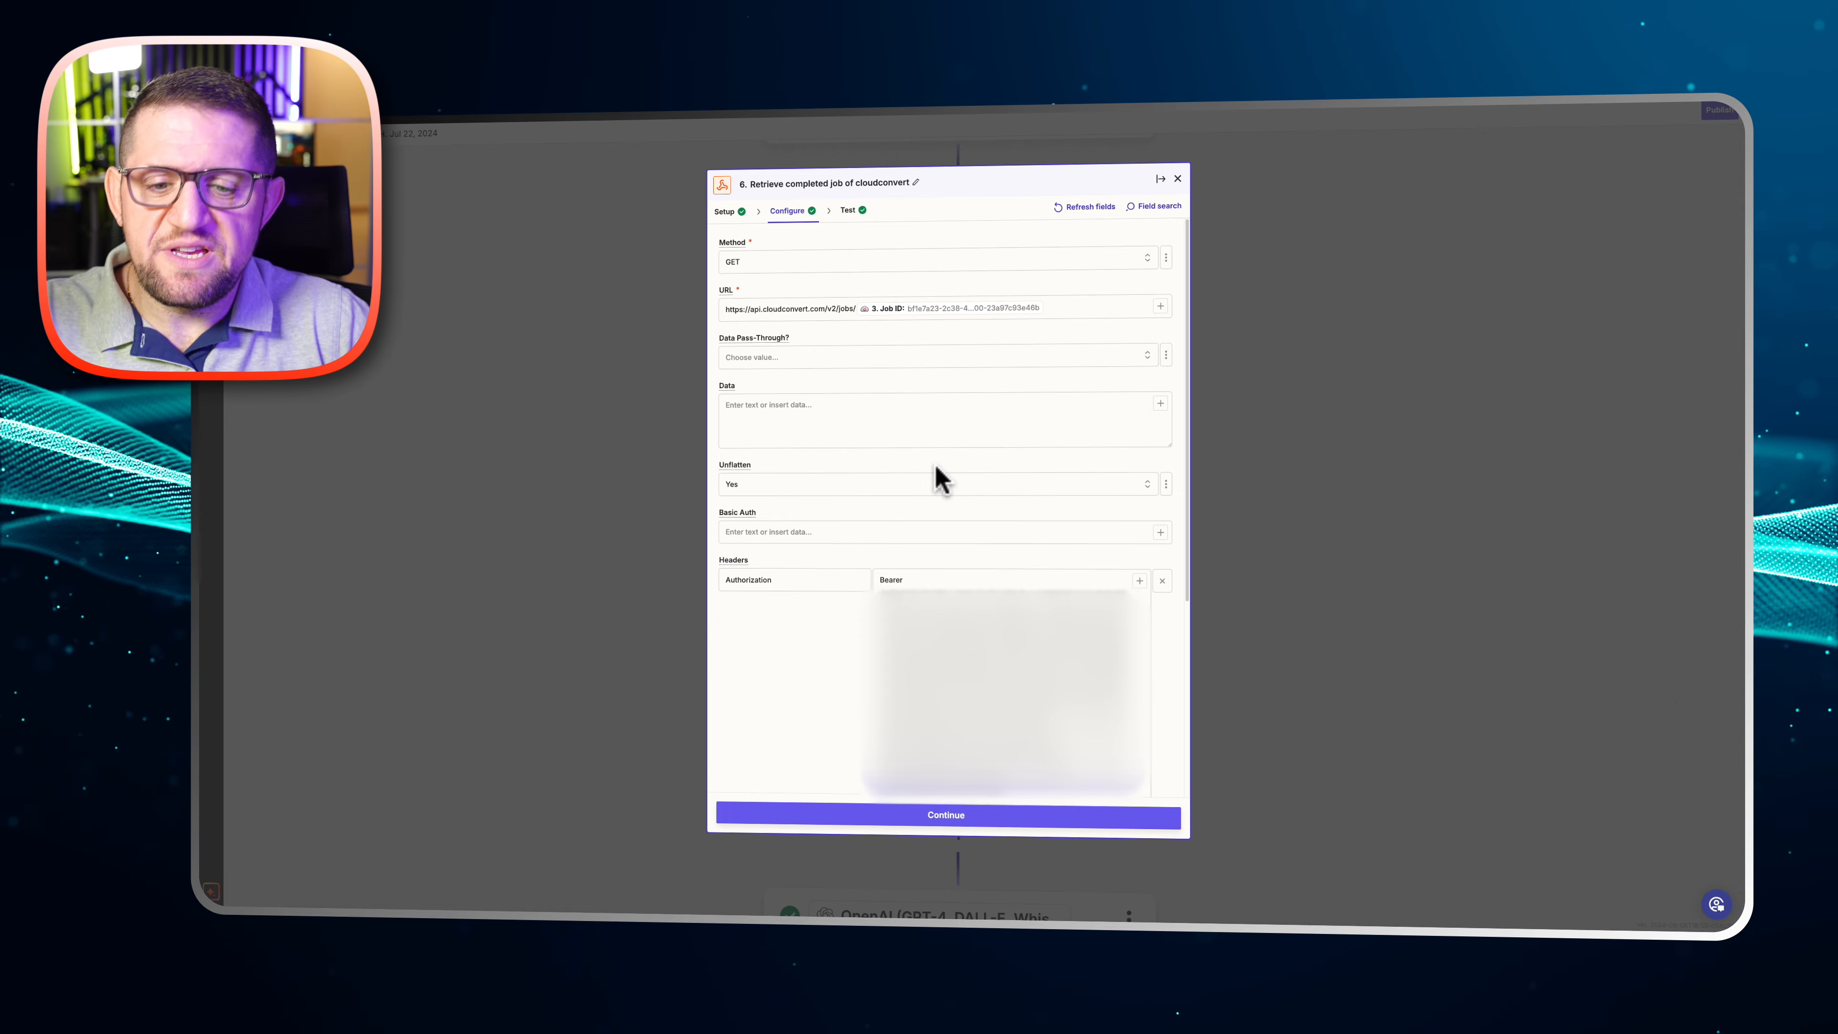
{"action": "left_click", "coordinate": [937, 608]}
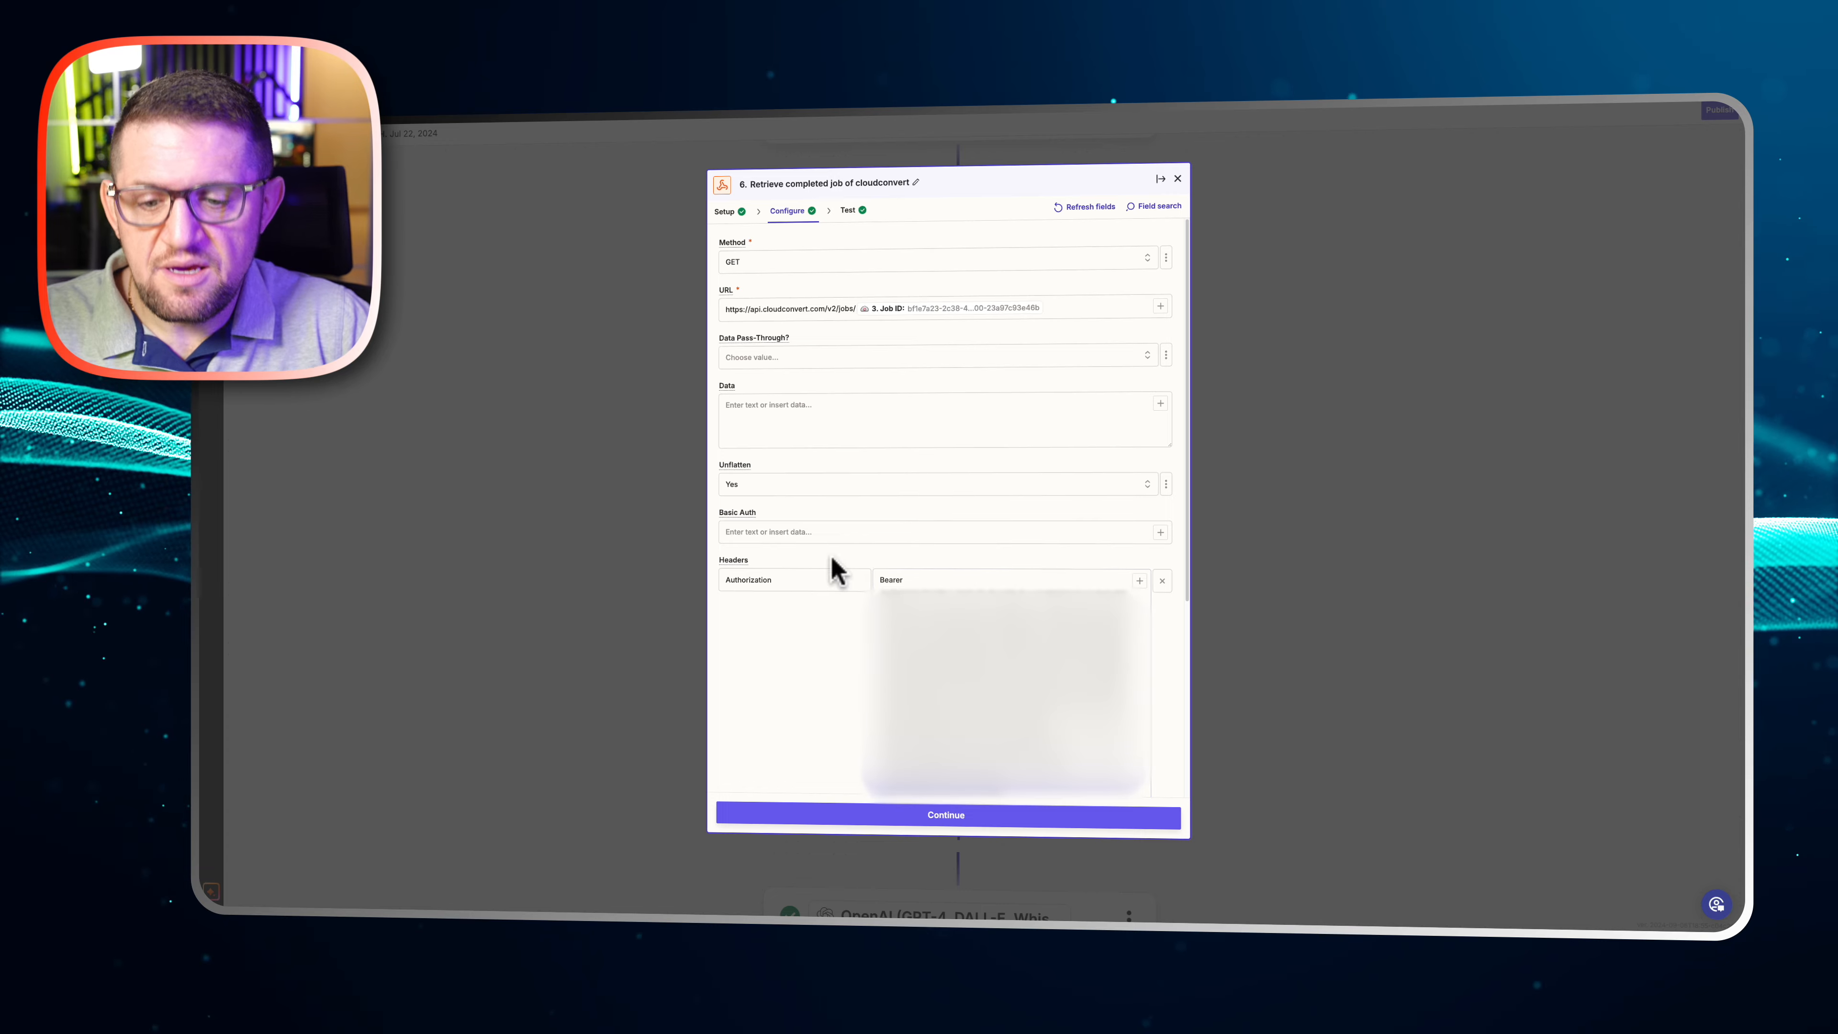
{"action": "left_click", "coordinate": [728, 583]}
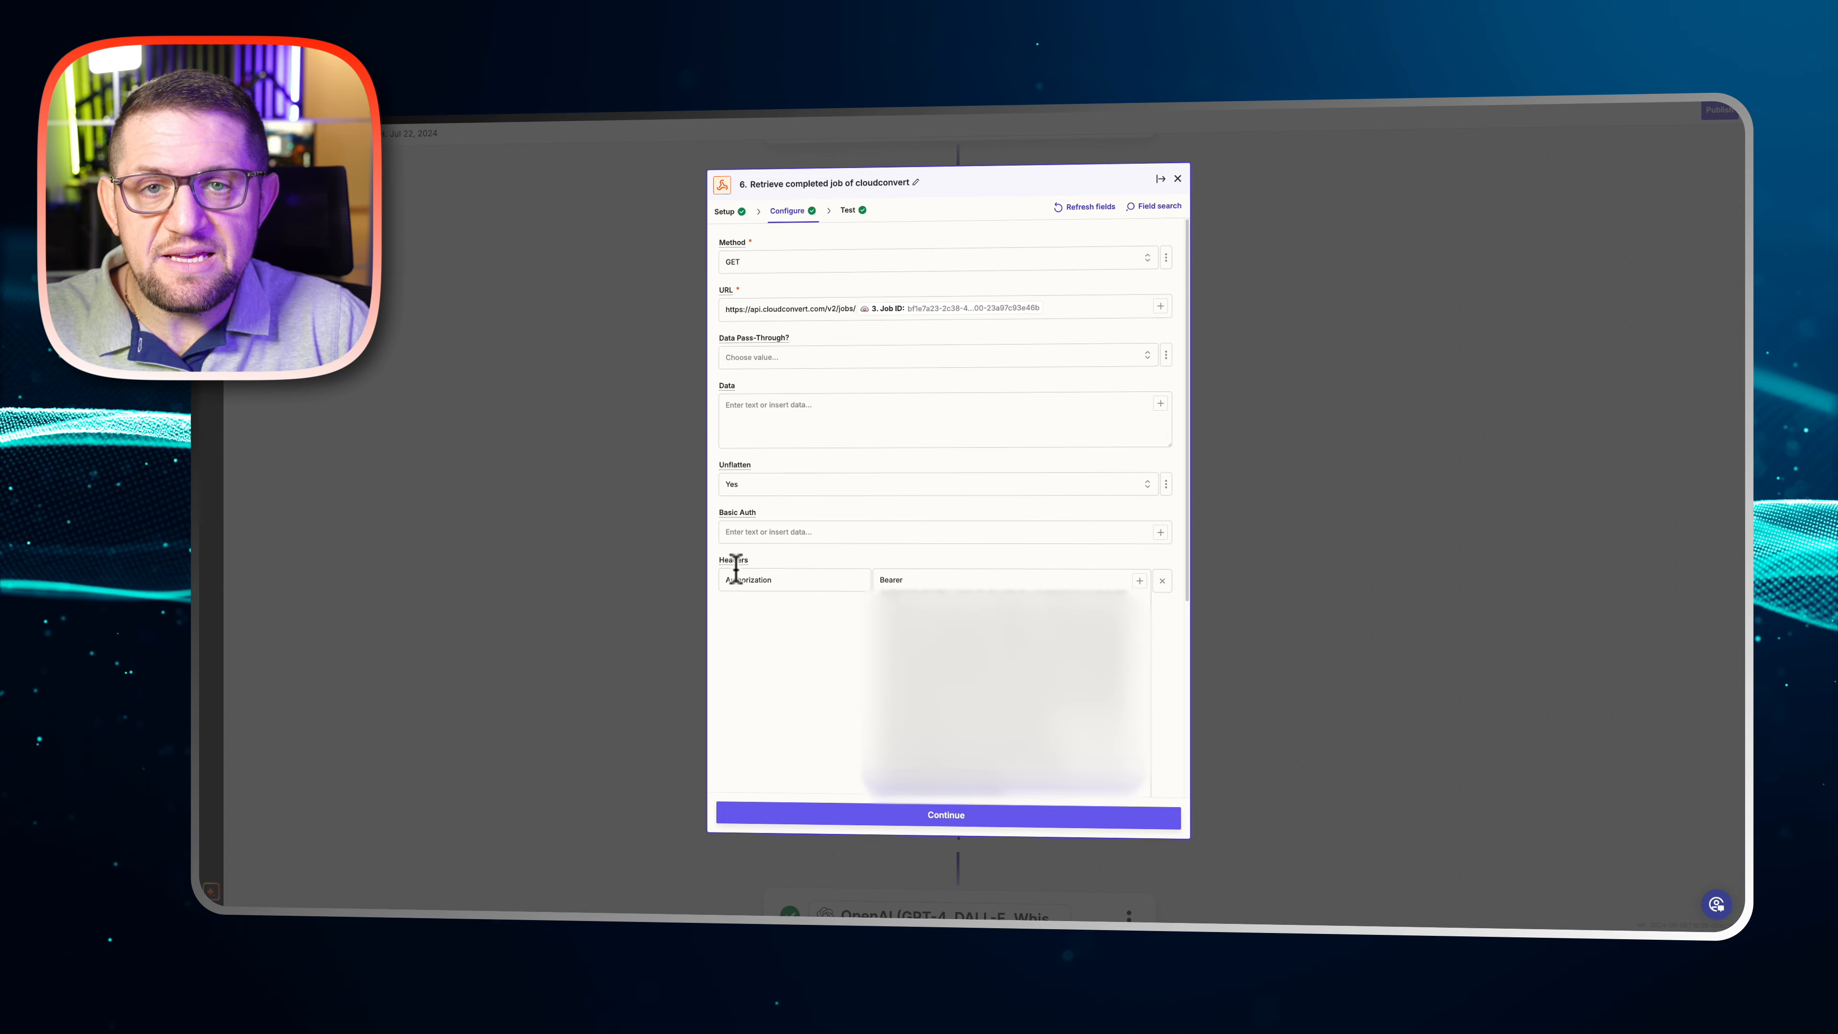
View the API keys page in CloudConvert for the webhook's authorization header, and close step 6 back in the Zap
{"action": "left_click", "coordinate": [936, 623]}
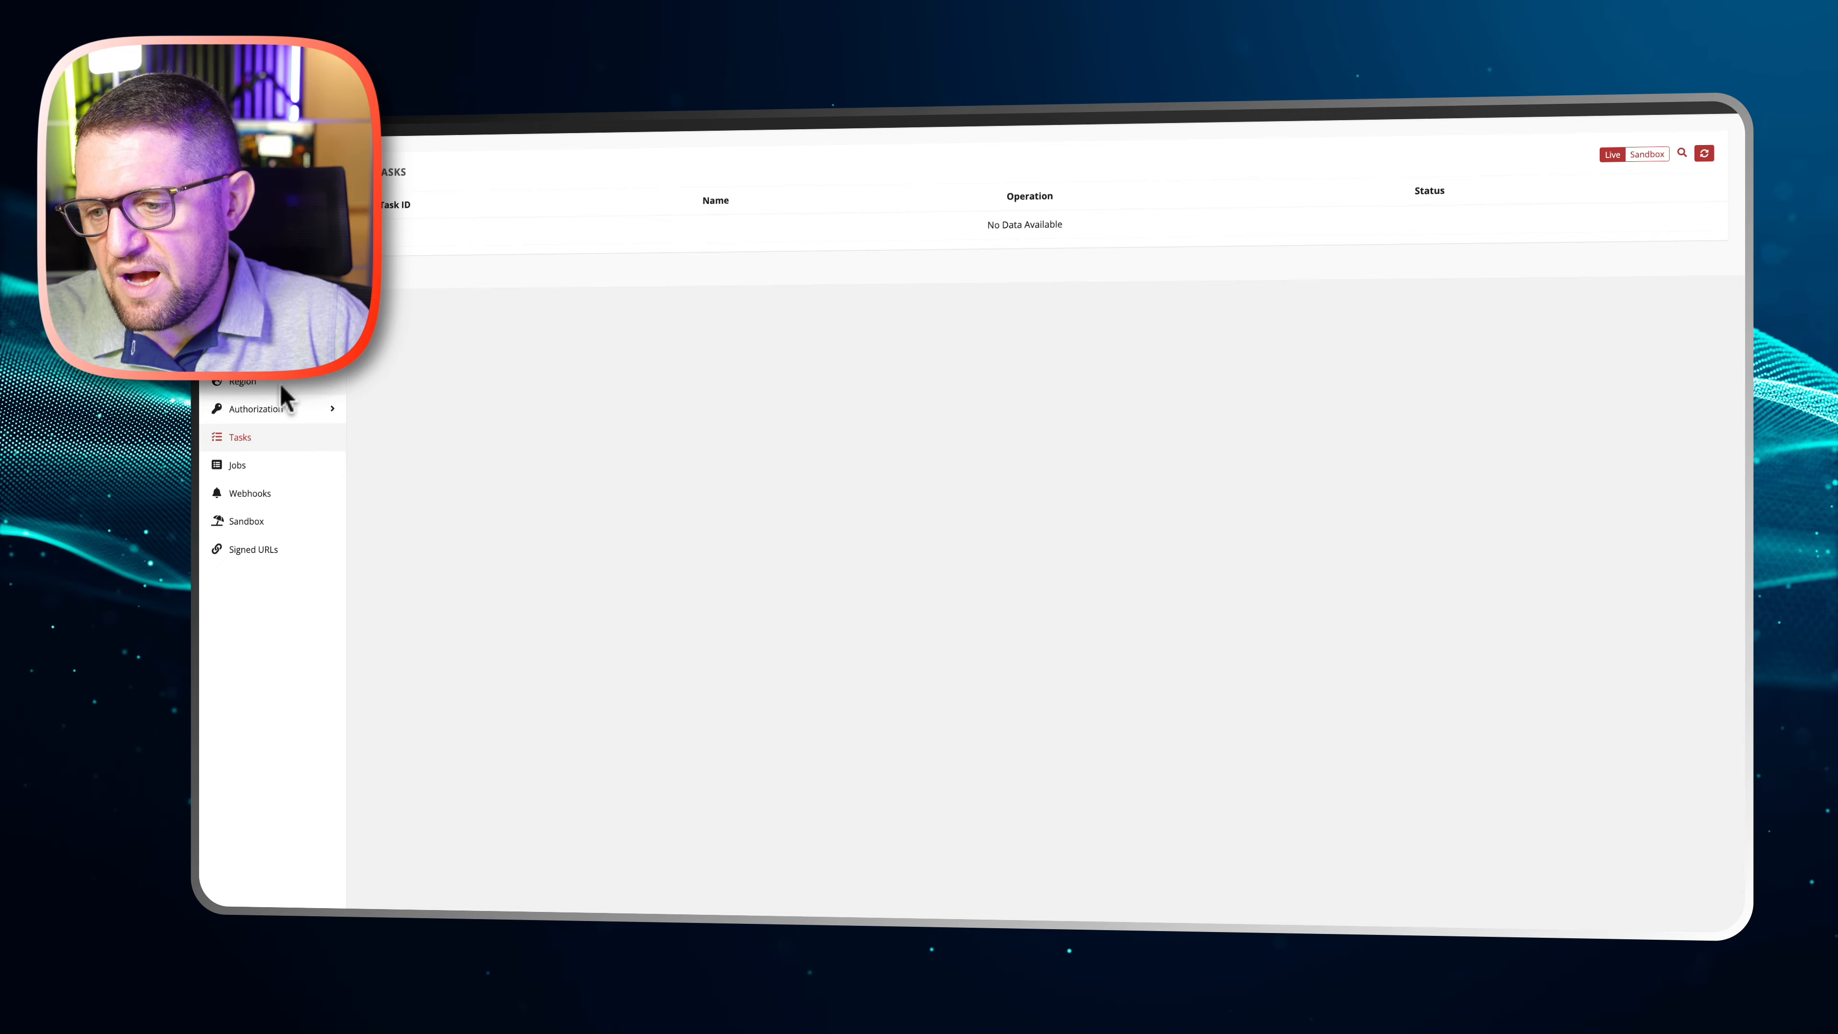
{"action": "left_click", "coordinate": [258, 412]}
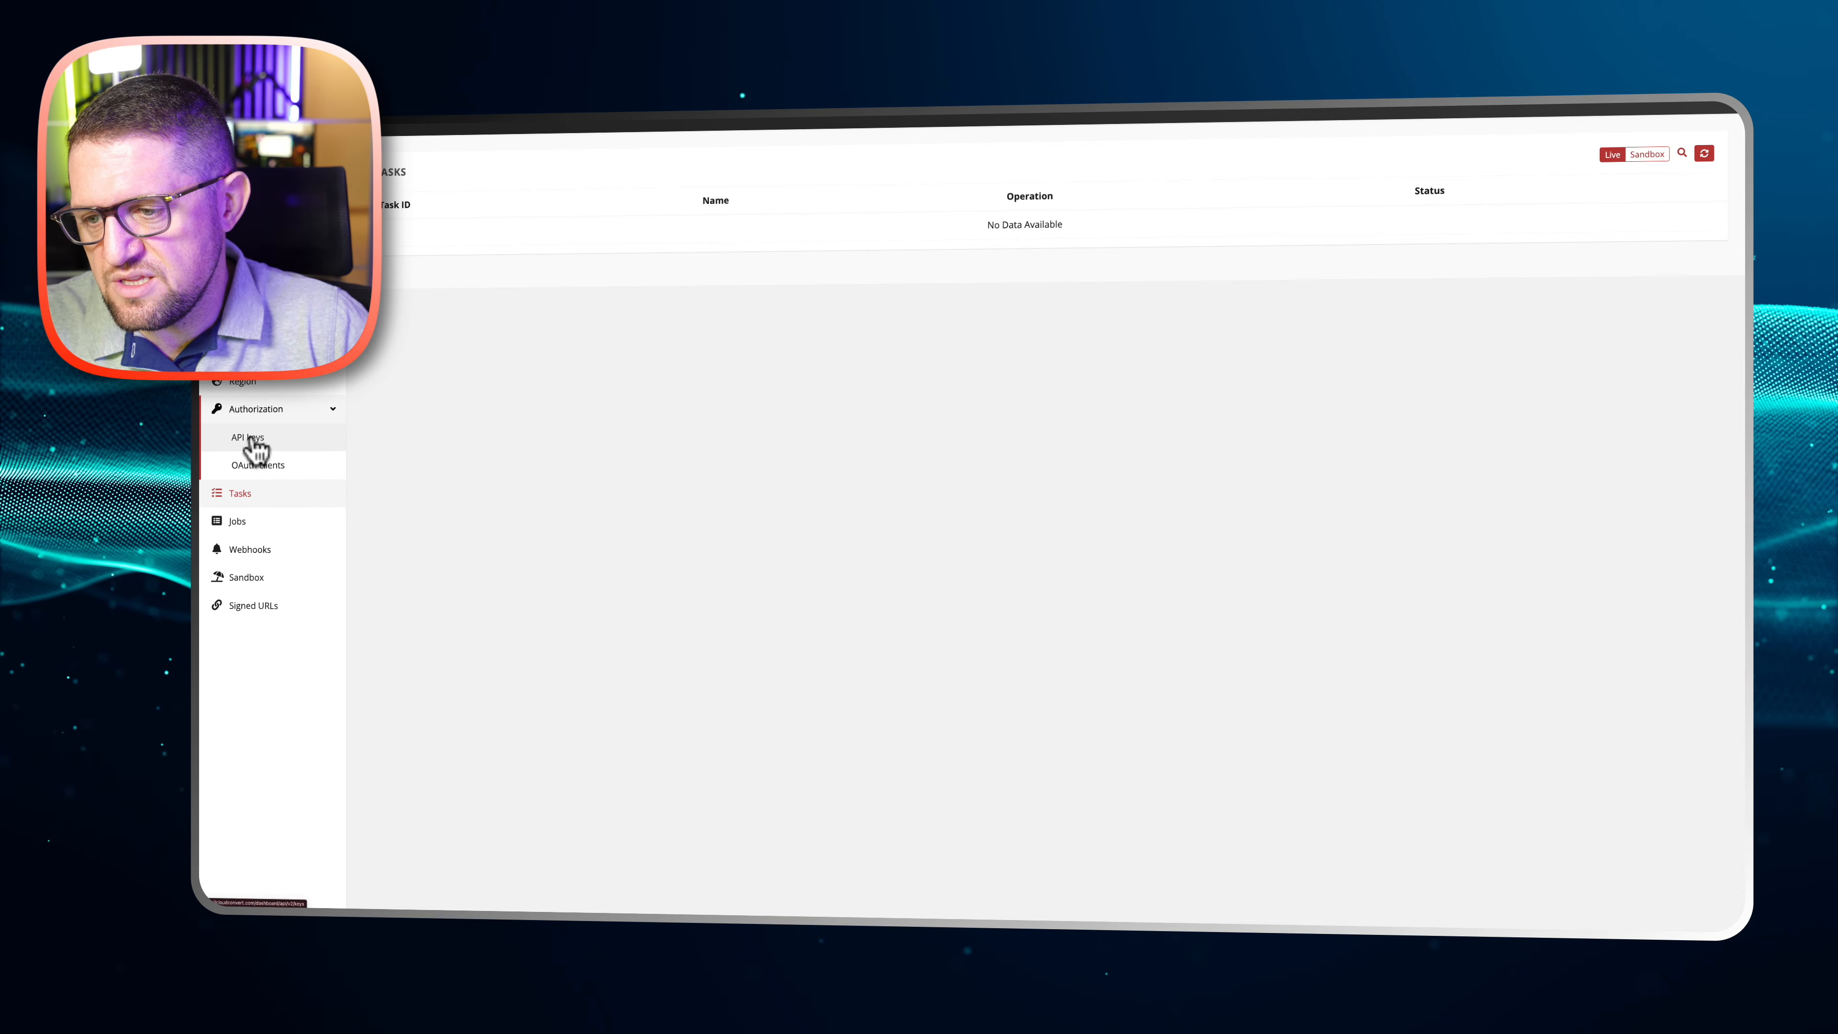
{"action": "left_click", "coordinate": [251, 440]}
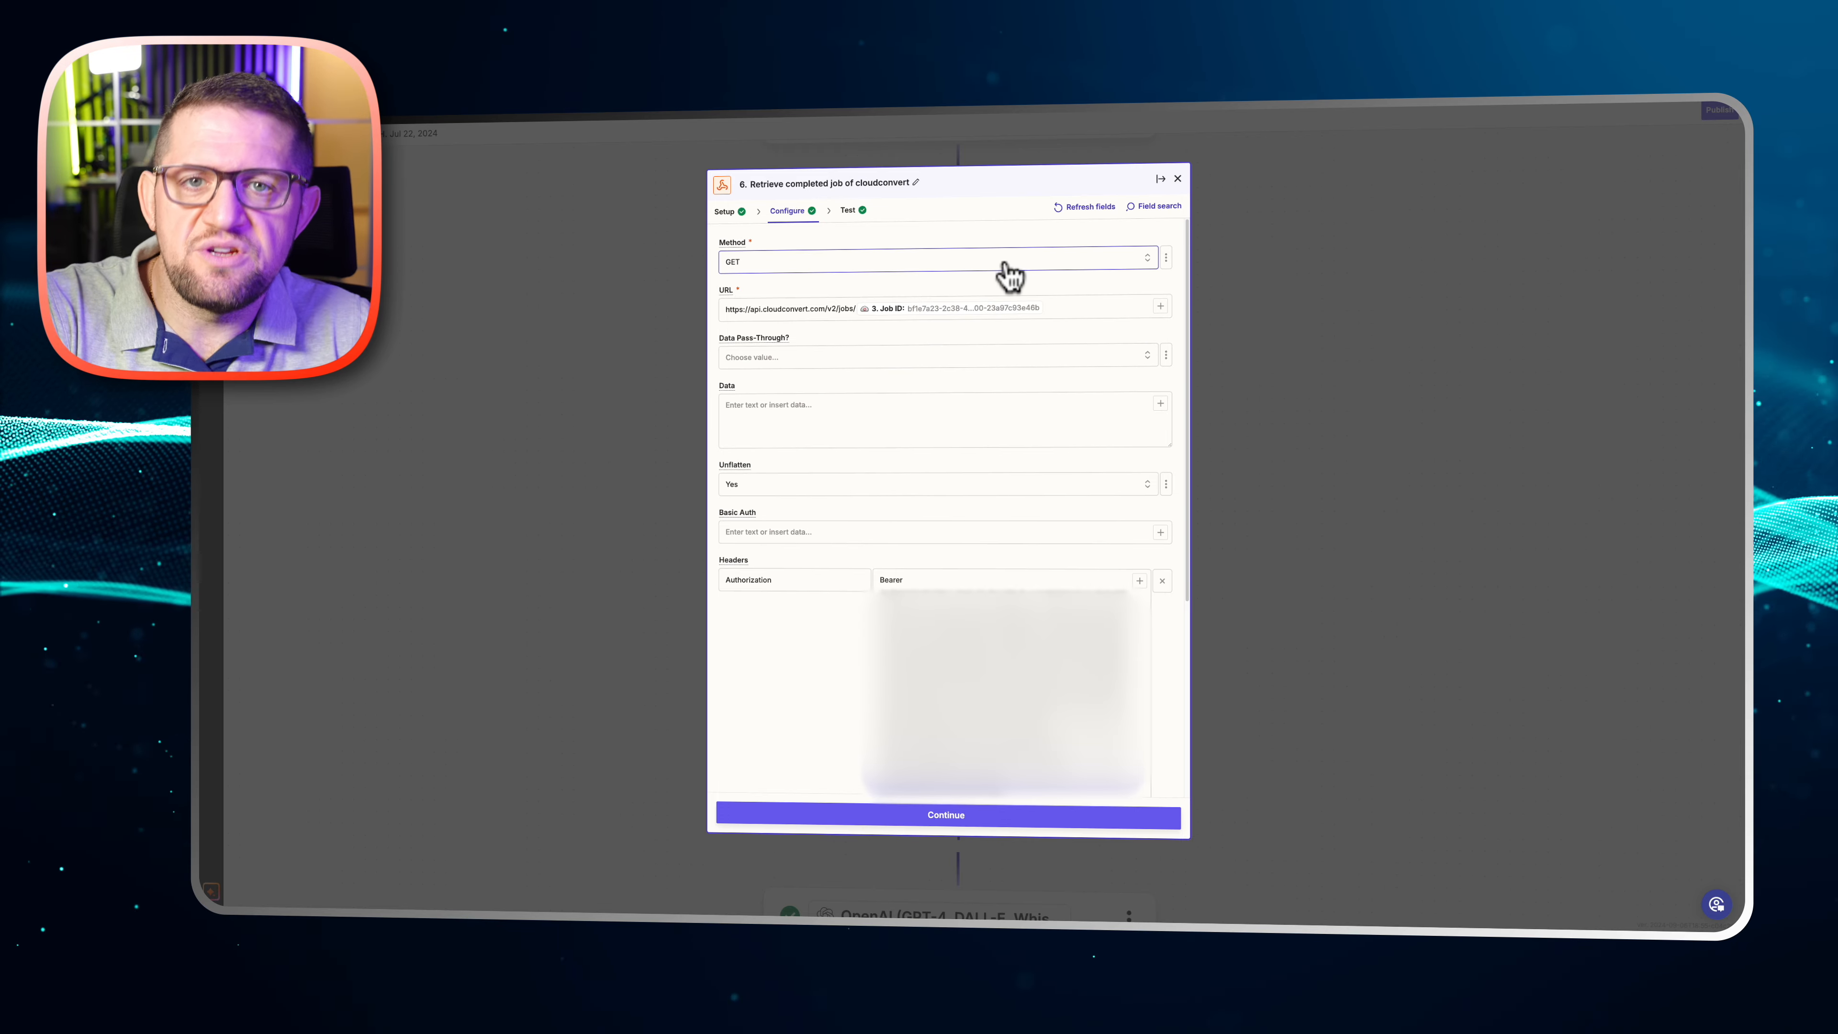
{"action": "left_click", "coordinate": [1178, 180]}
Review the drive, folder and file settings of step 7, Upload File to Google Drive, and close the step
{"action": "scroll", "coordinate": [1144, 275], "scroll_direction": "down", "scroll_amount": 4}
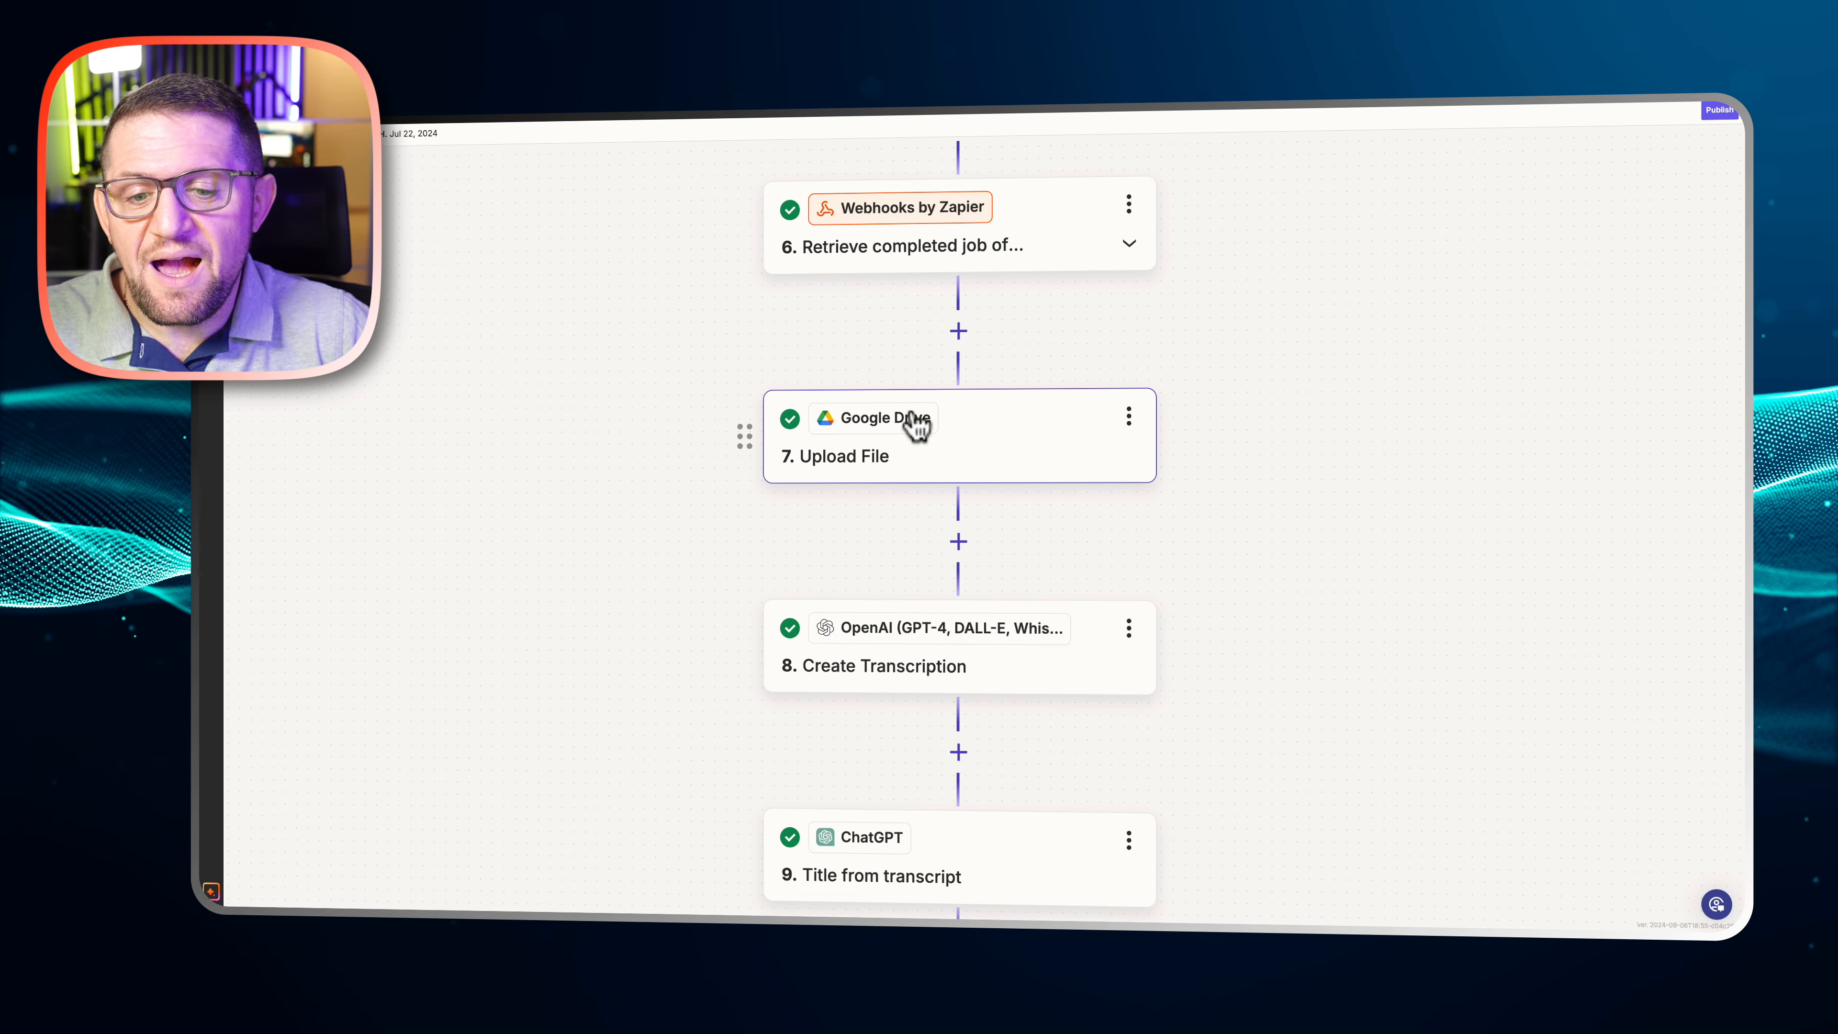
{"action": "left_click", "coordinate": [914, 469]}
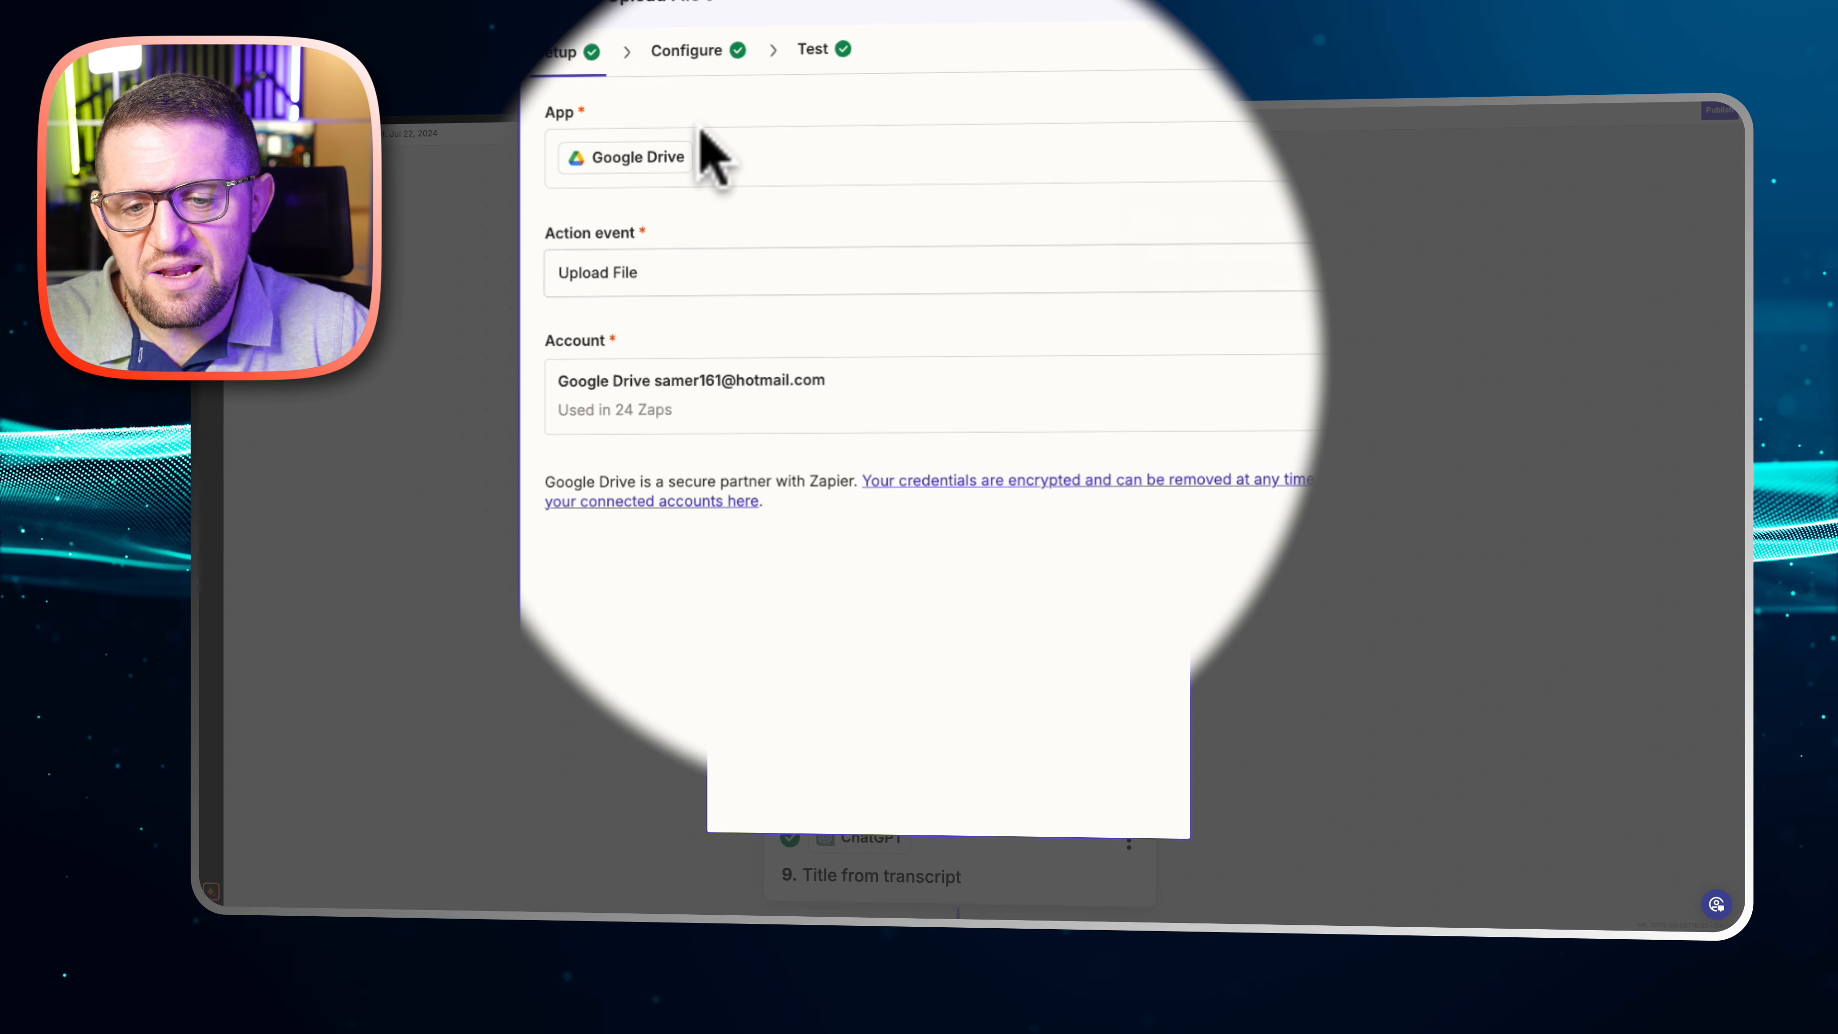
{"action": "left_click", "coordinate": [684, 52]}
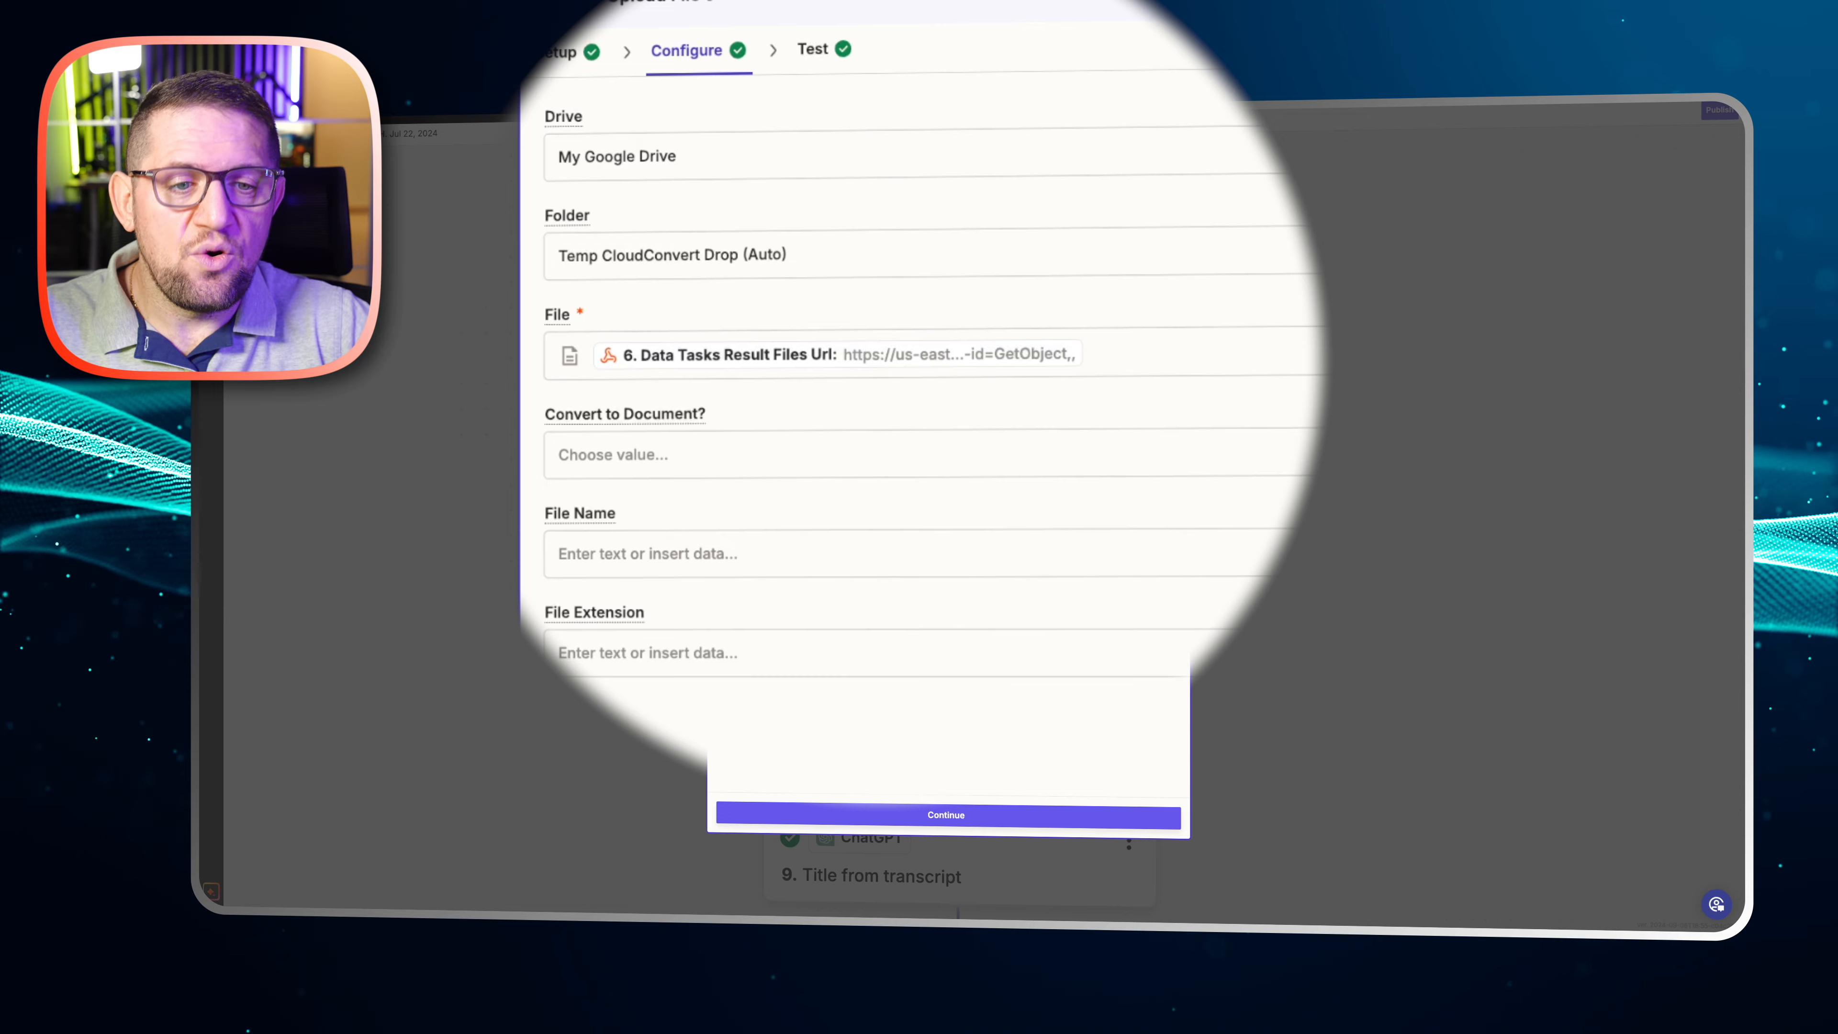
{"action": "left_click", "coordinate": [1174, 173]}
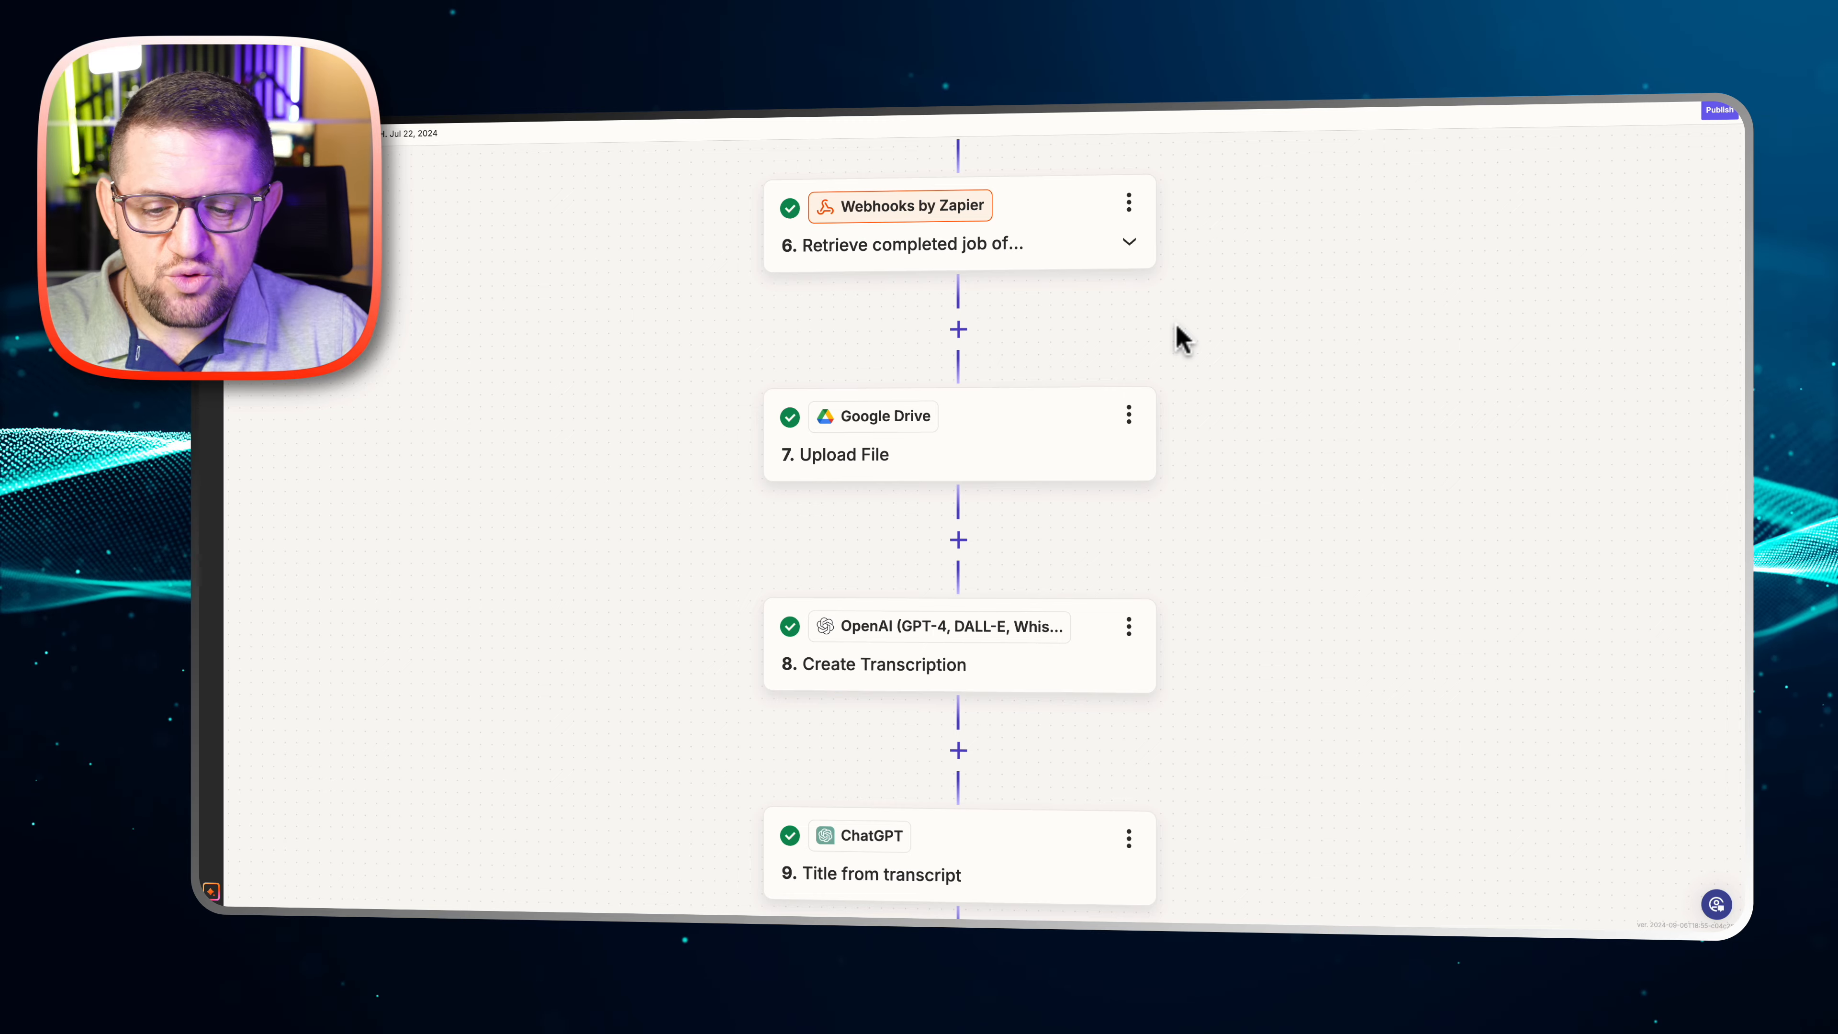
Examine the source file, prompt and response format of step 8, Create Transcription with OpenAI, and close the step
{"action": "scroll", "coordinate": [1179, 336], "scroll_direction": "down", "scroll_amount": 1}
{"action": "scroll", "coordinate": [1185, 340], "scroll_direction": "down", "scroll_amount": 5}
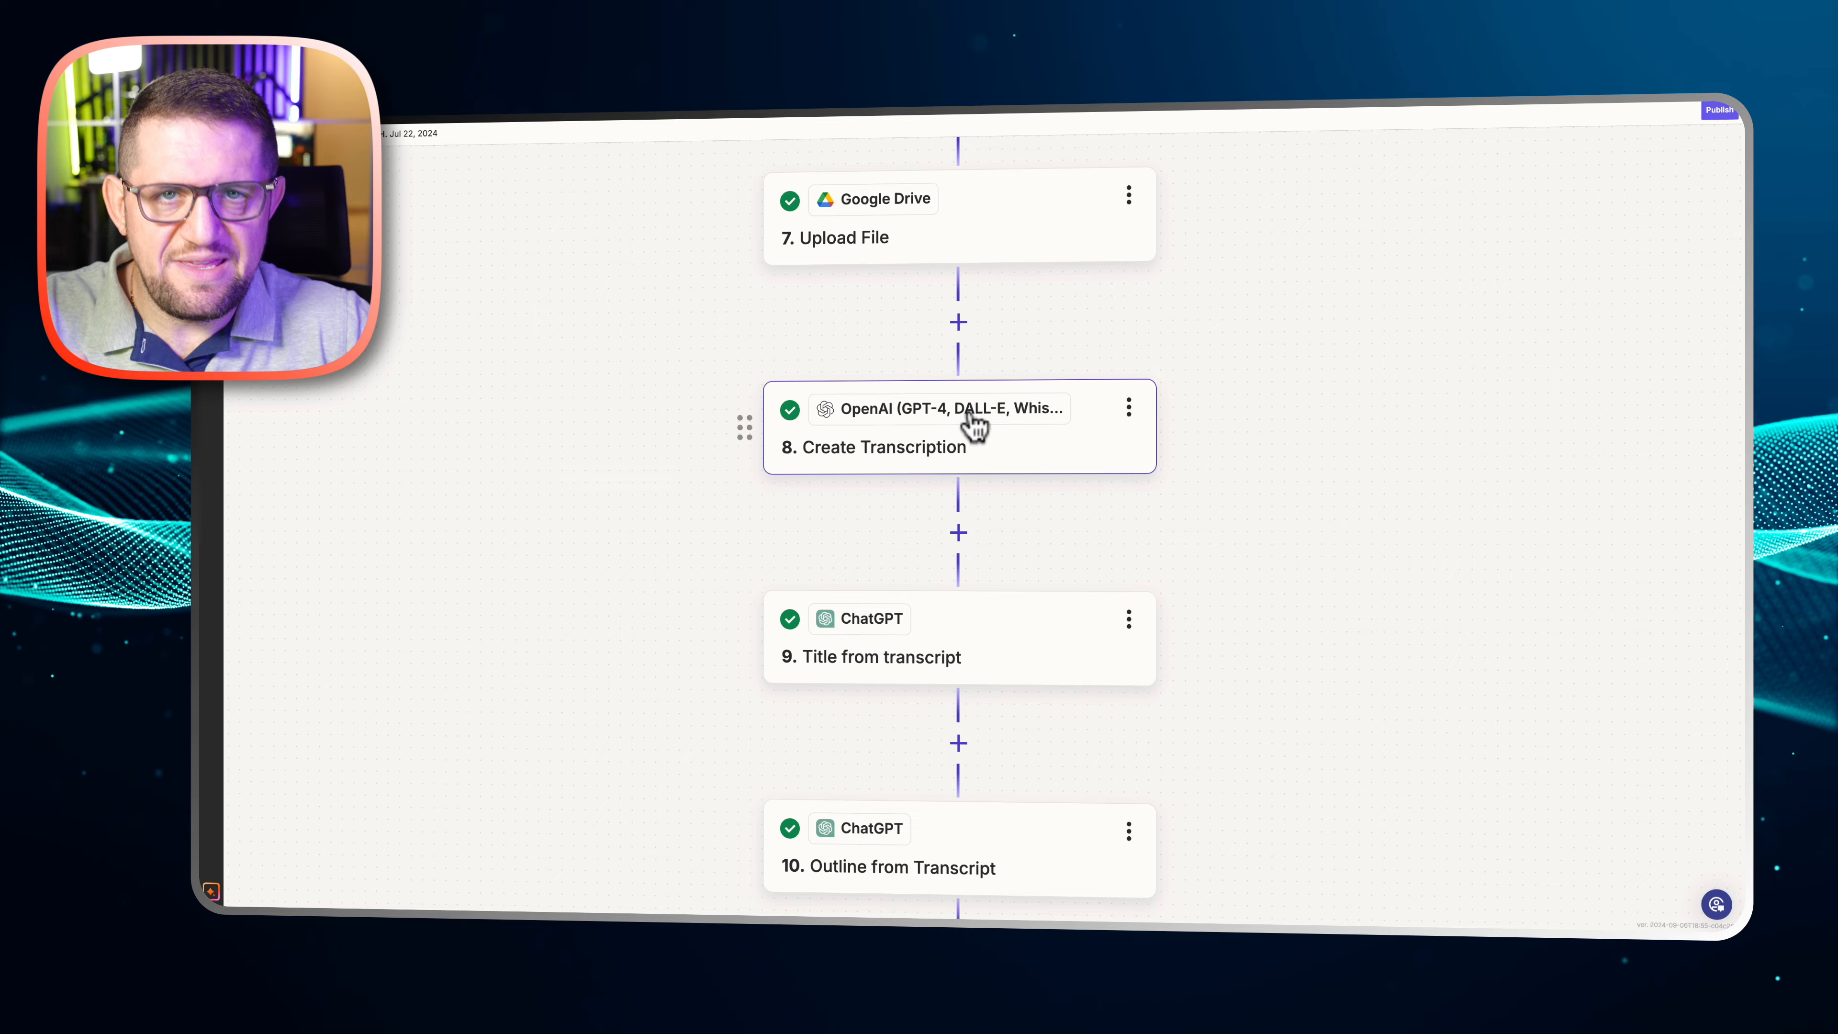
{"action": "left_click", "coordinate": [1010, 452]}
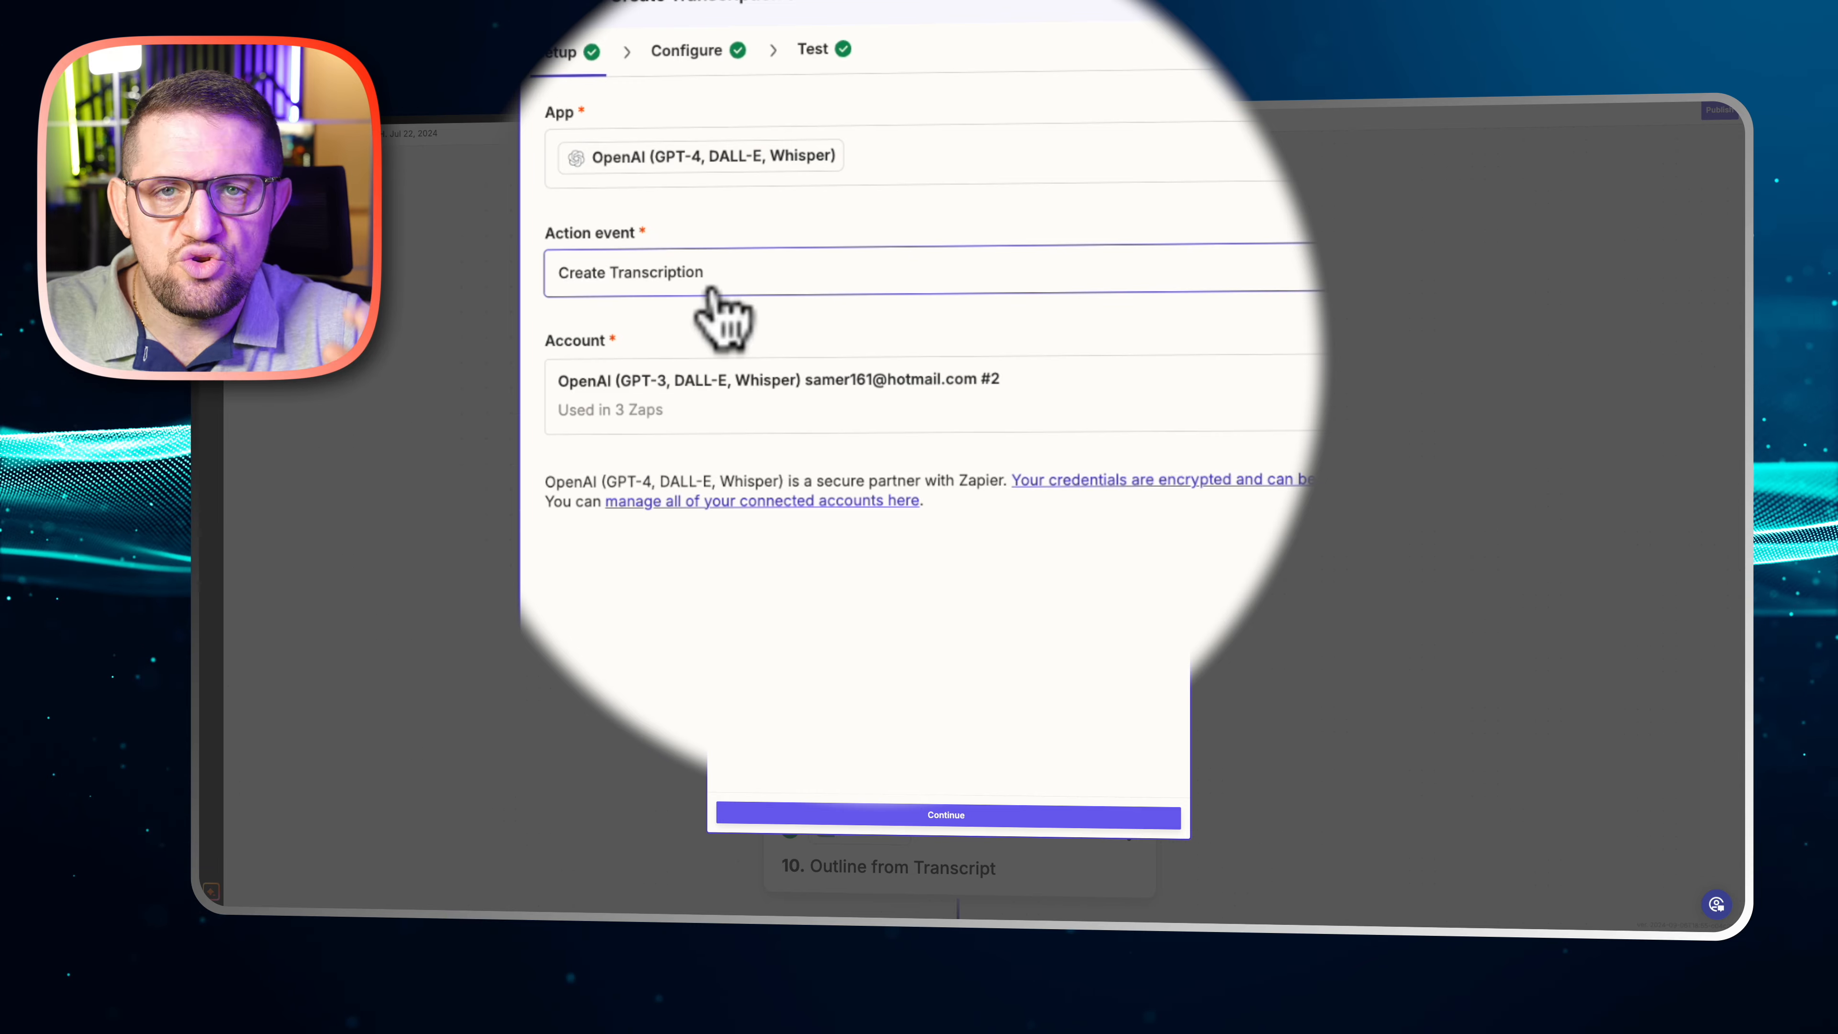
{"action": "left_click", "coordinate": [711, 65]}
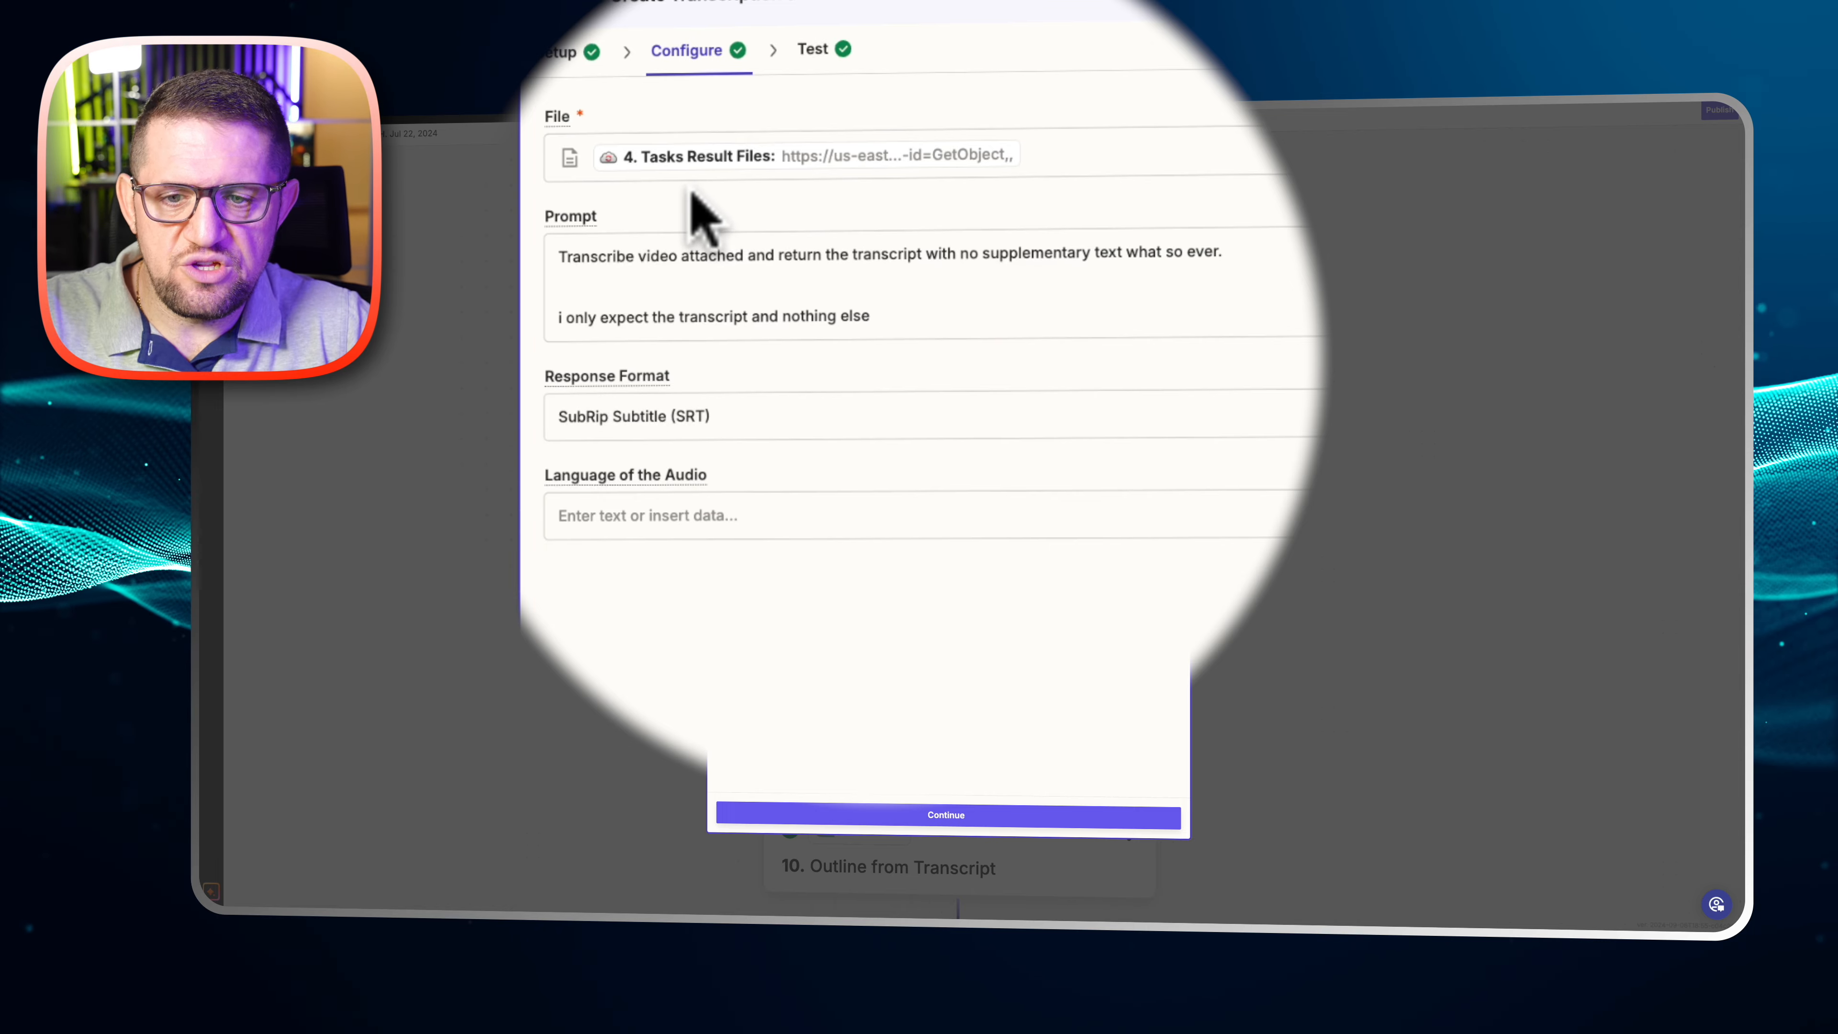
{"action": "left_click", "coordinate": [664, 165]}
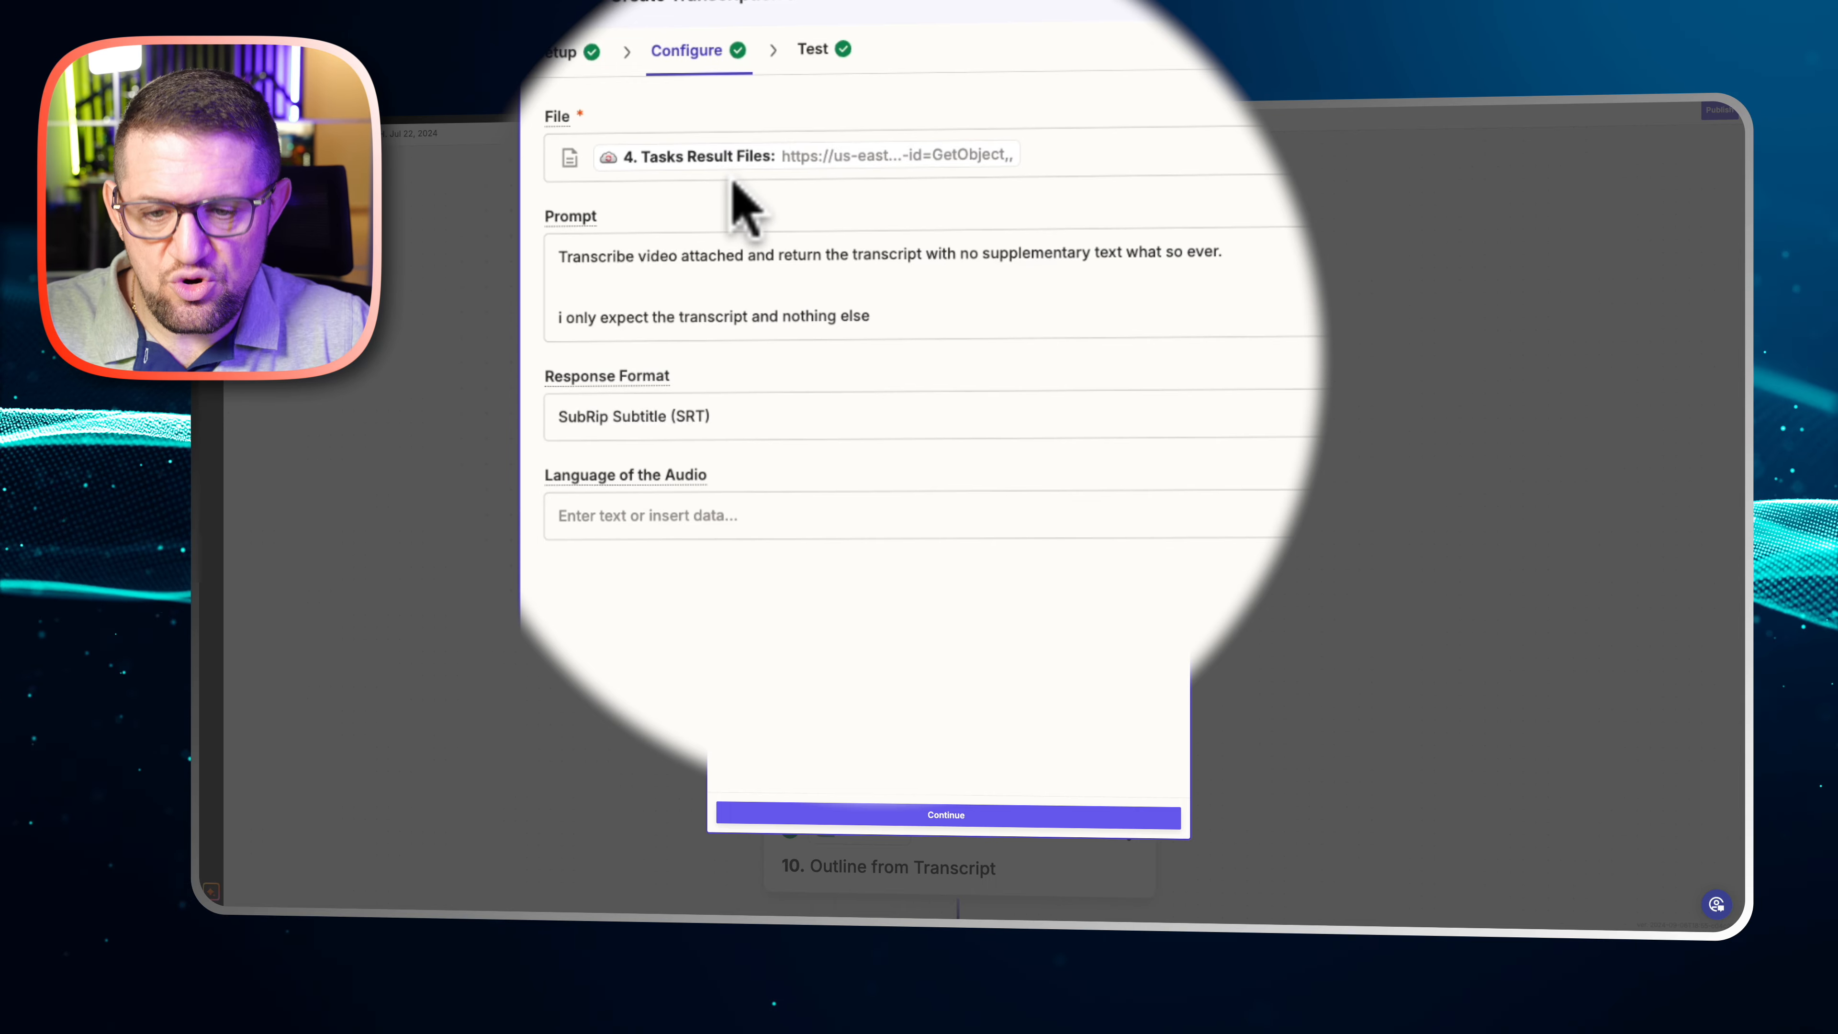
{"action": "left_click", "coordinate": [574, 277]}
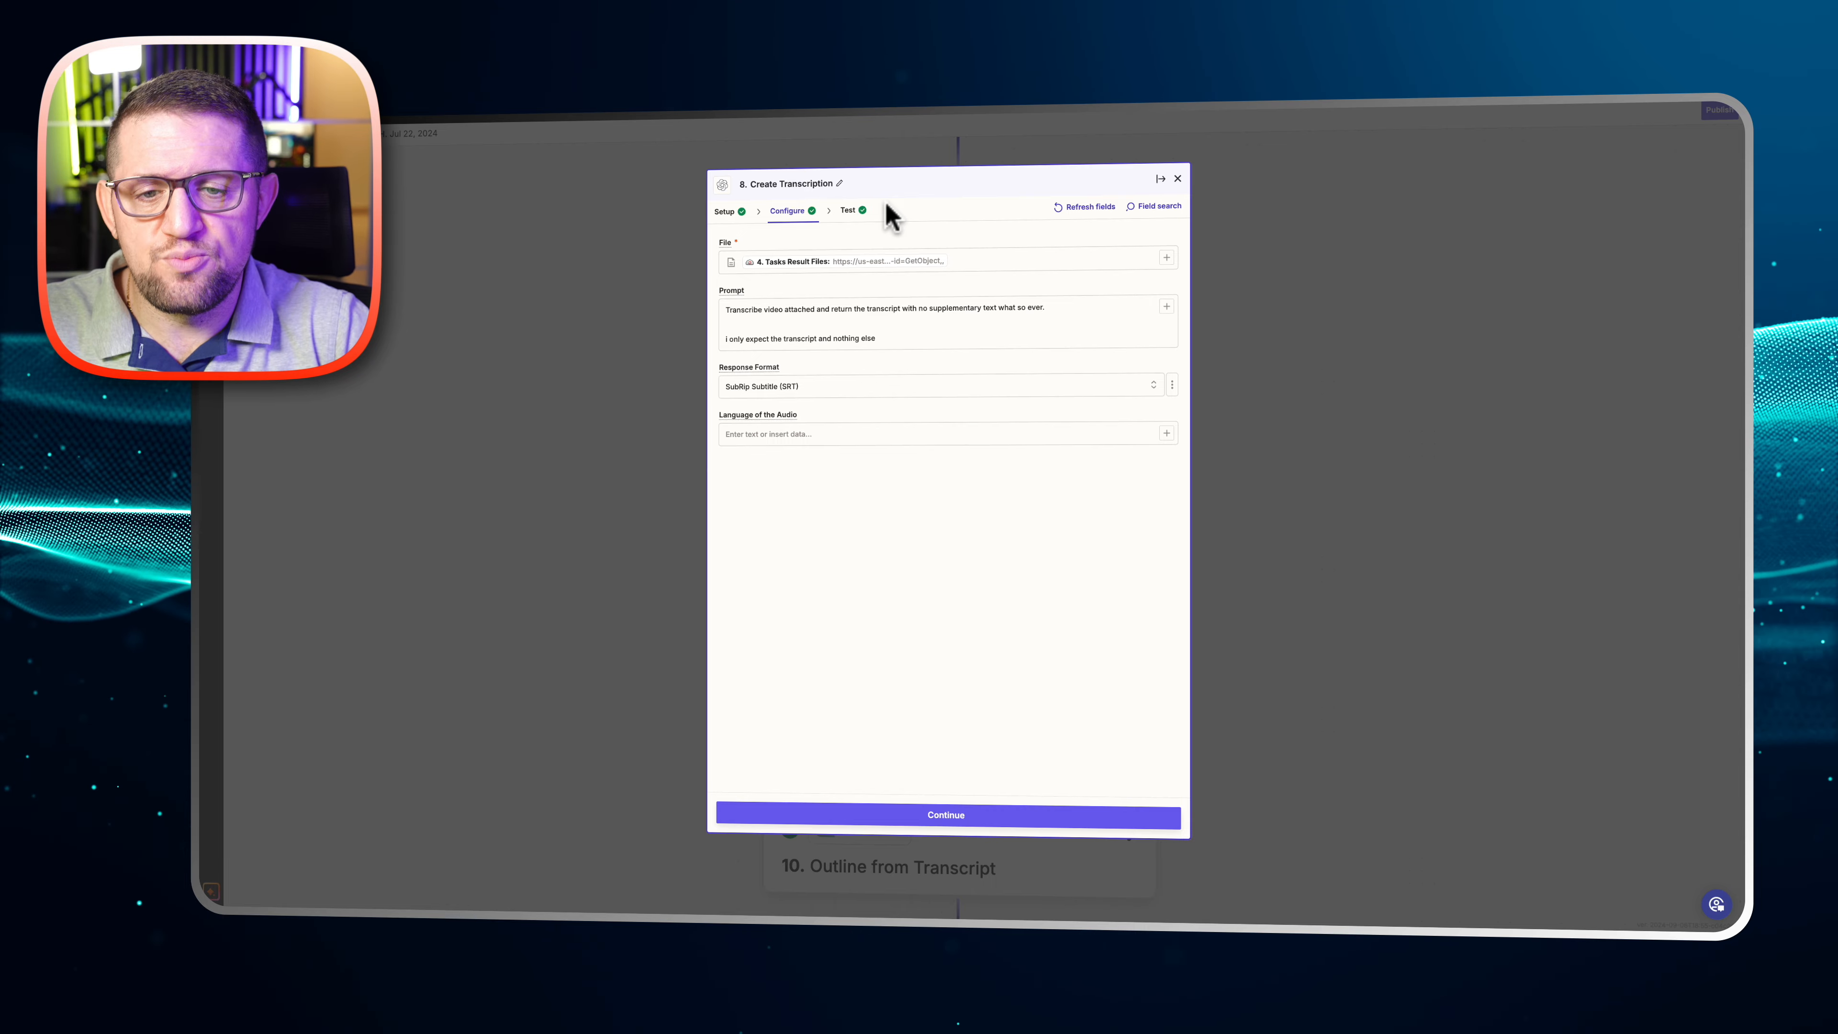
{"action": "left_click", "coordinate": [1178, 179]}
Examine the message, model, assistant and token settings of step 9, Title from transcript, and close the step
{"action": "scroll", "coordinate": [1173, 239], "scroll_direction": "down", "scroll_amount": 5}
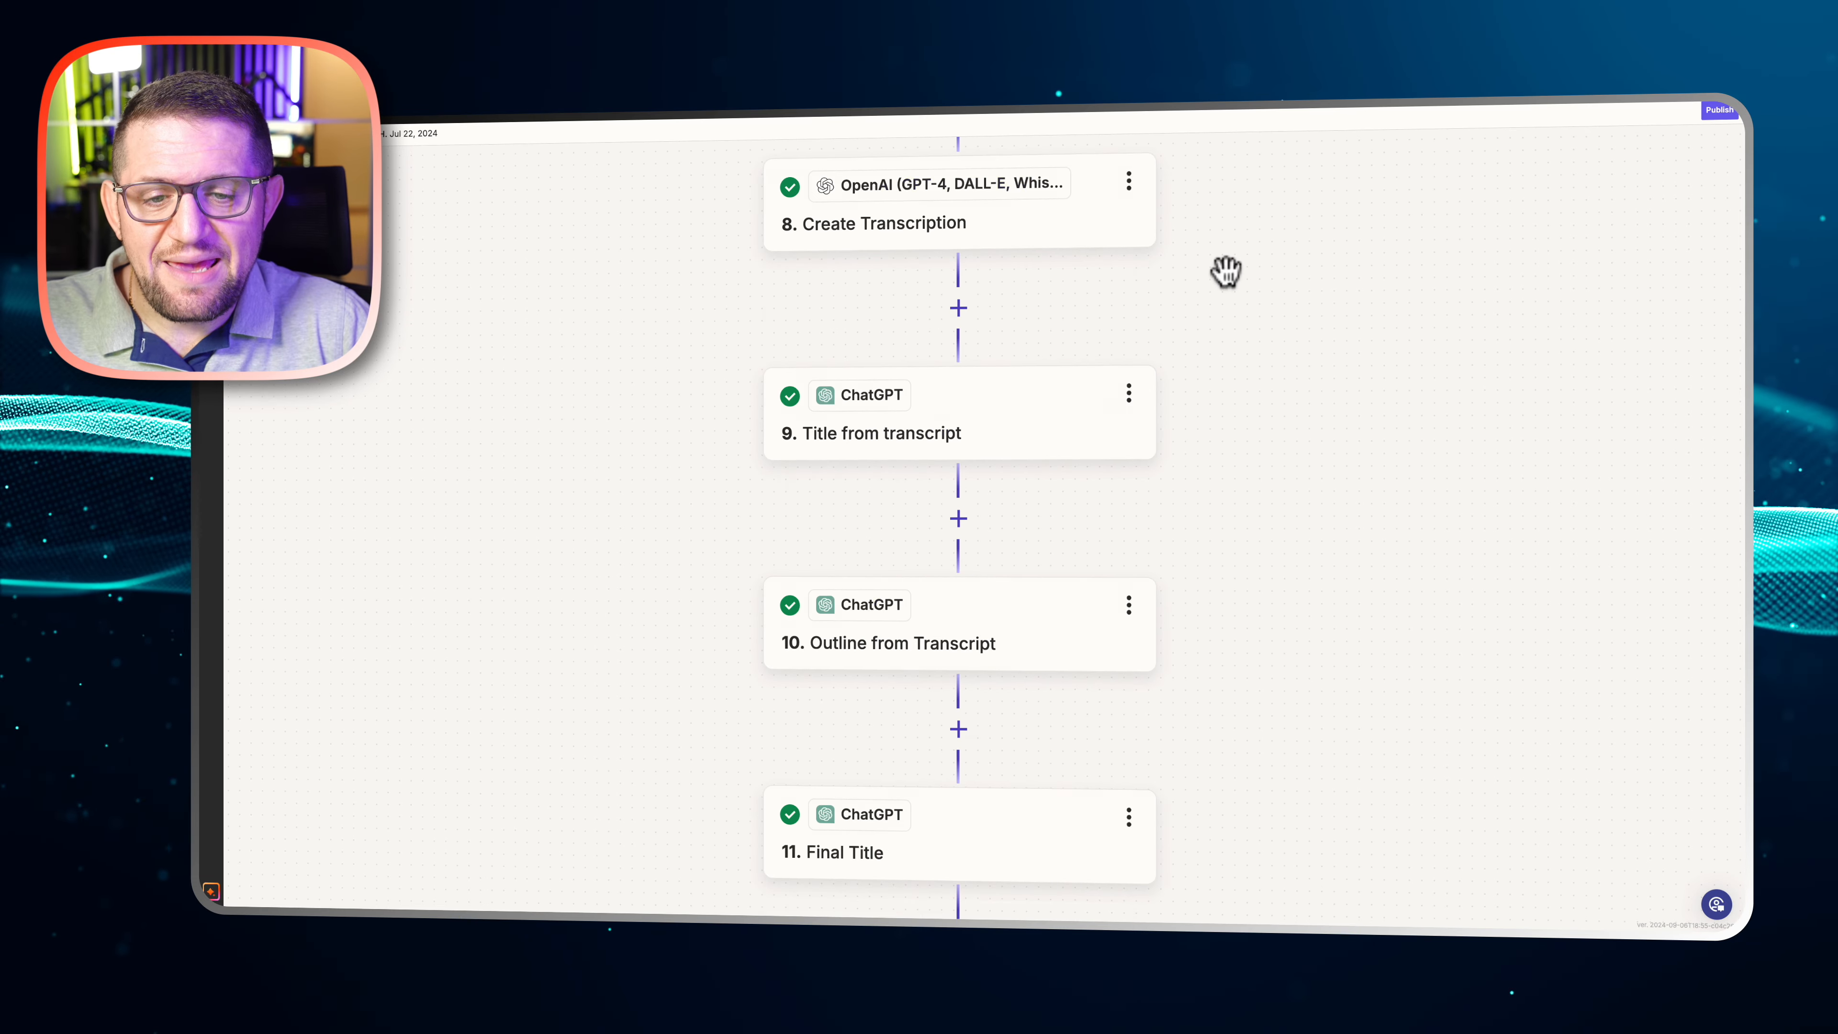
{"action": "scroll", "coordinate": [1226, 272], "scroll_direction": "down", "scroll_amount": 4}
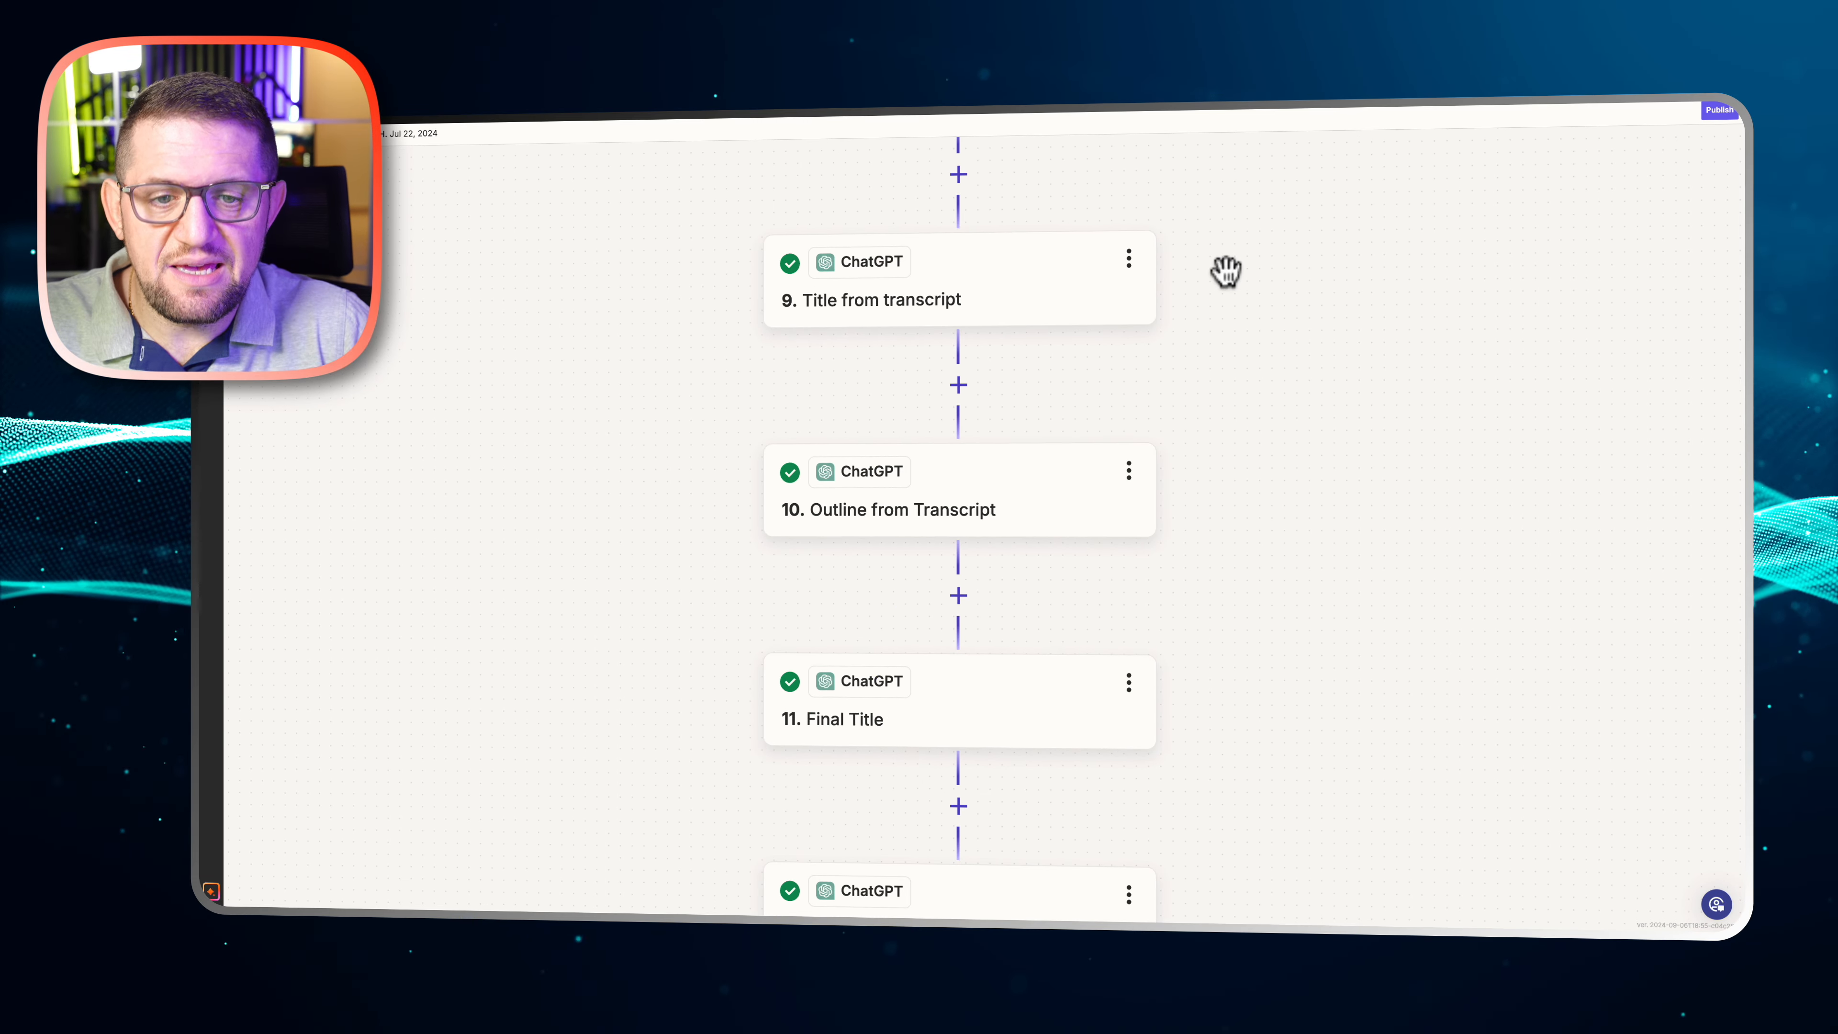
{"action": "scroll", "coordinate": [1226, 272], "scroll_direction": "down", "scroll_amount": 1}
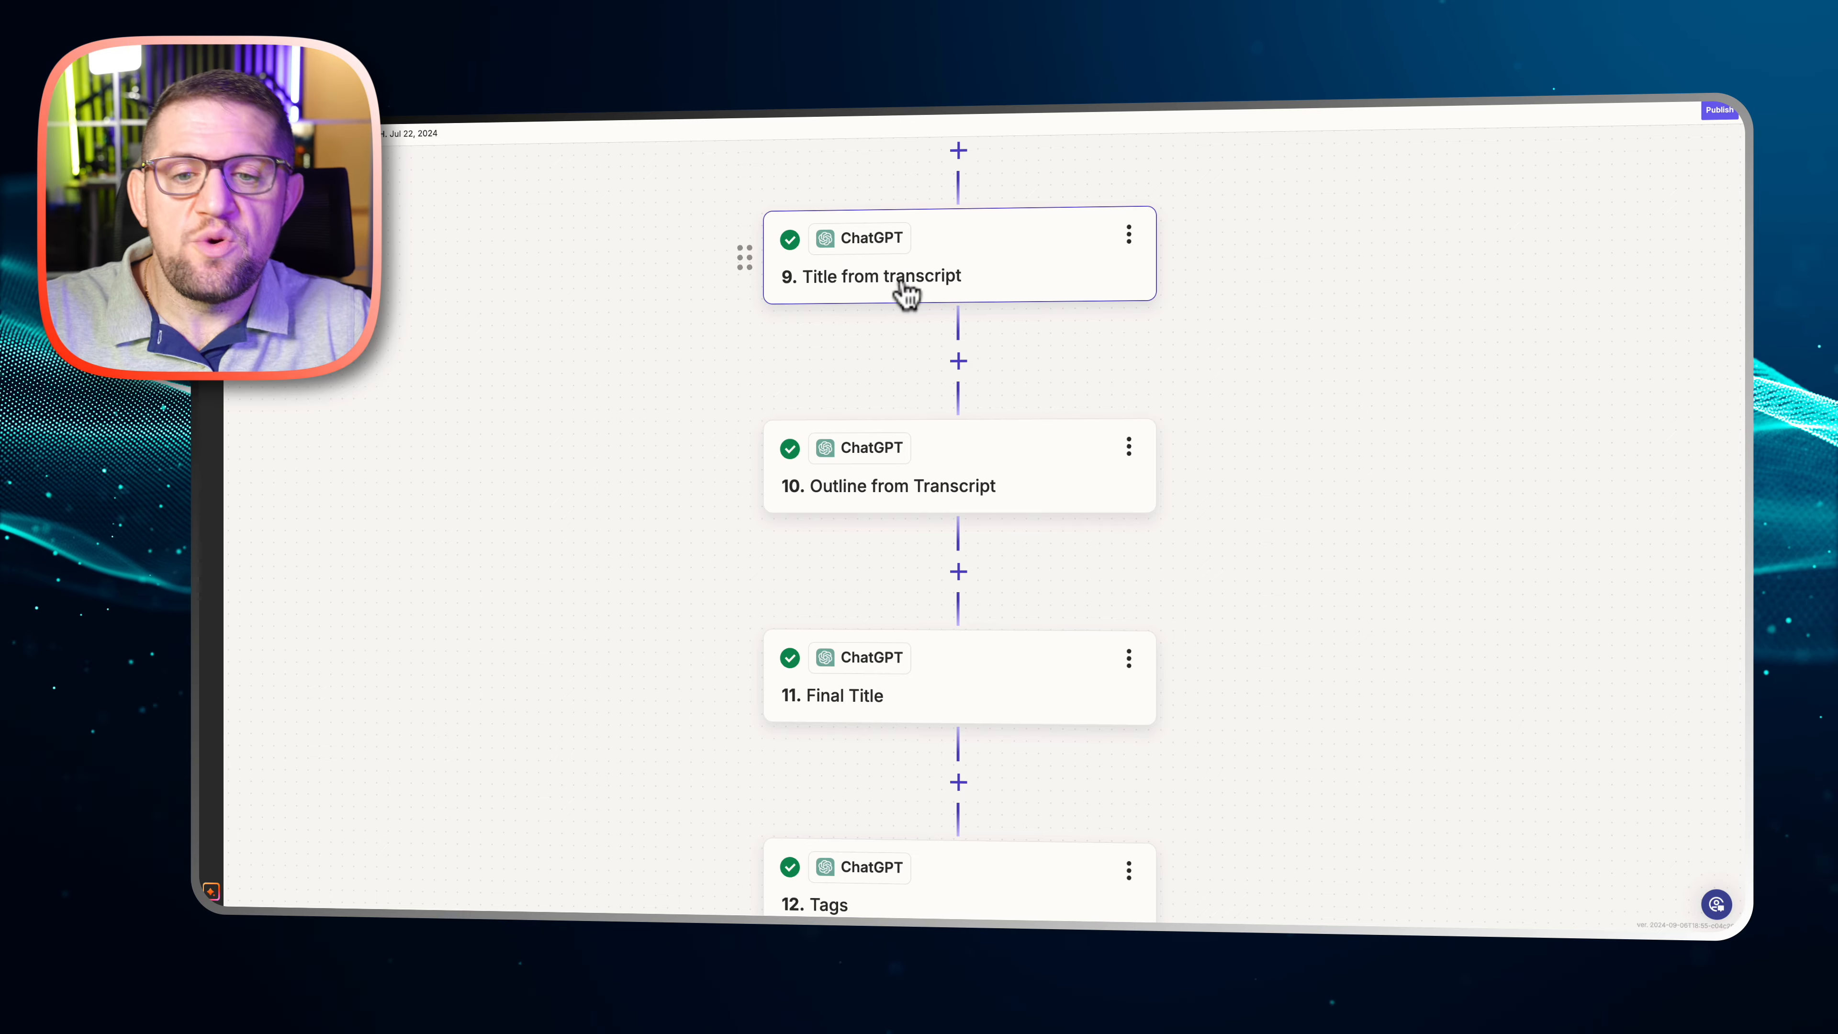
{"action": "left_click", "coordinate": [868, 301]}
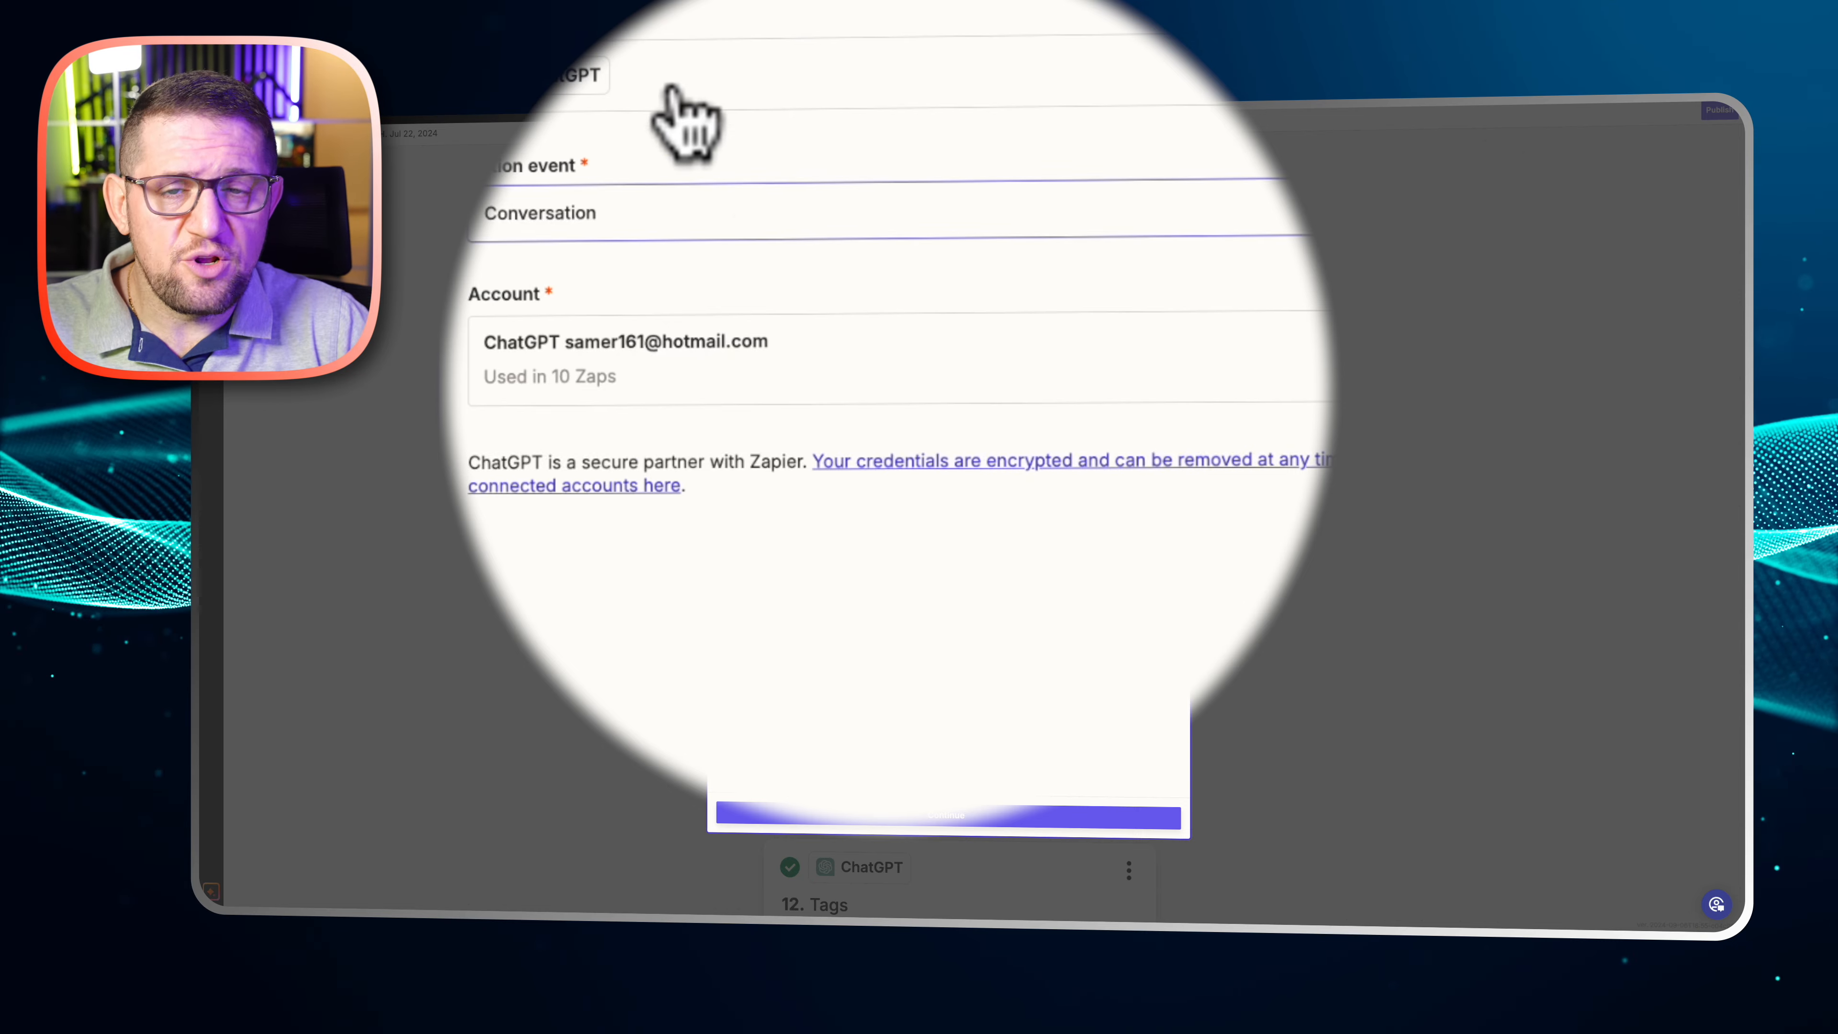
{"action": "left_click", "coordinate": [669, 8]}
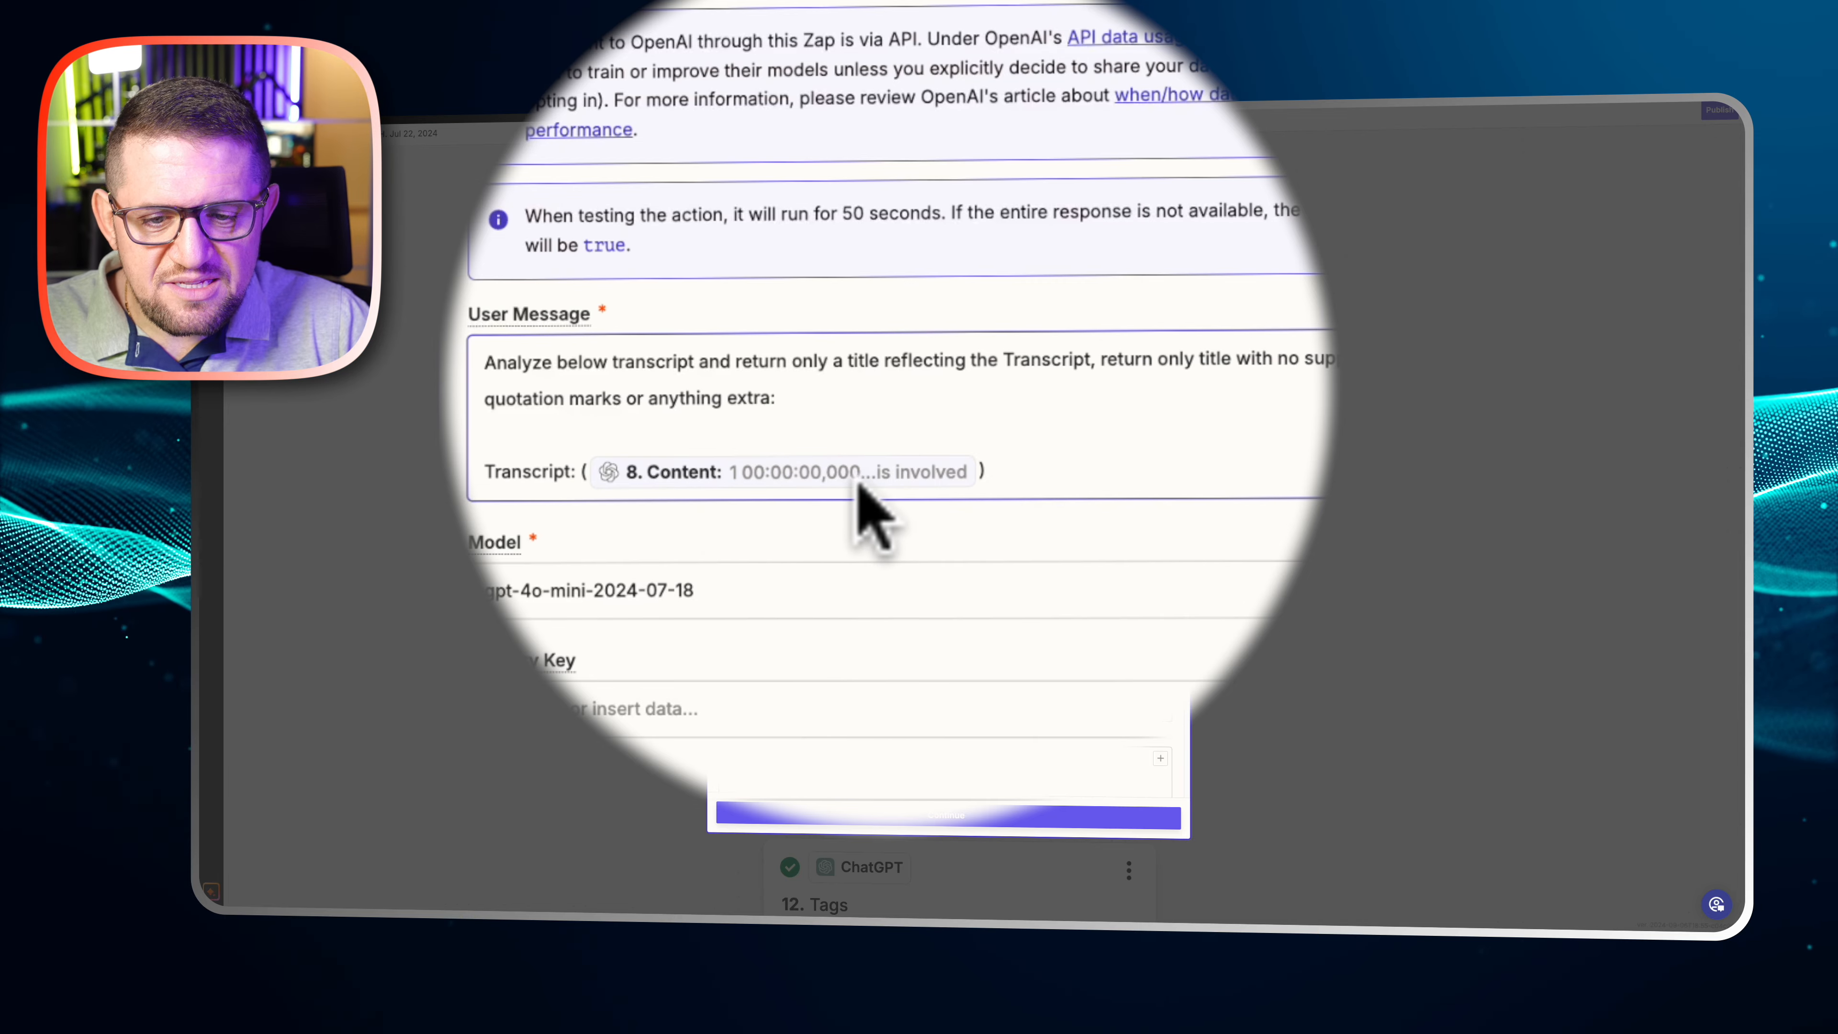
{"action": "mouse_move", "coordinate": [867, 484]}
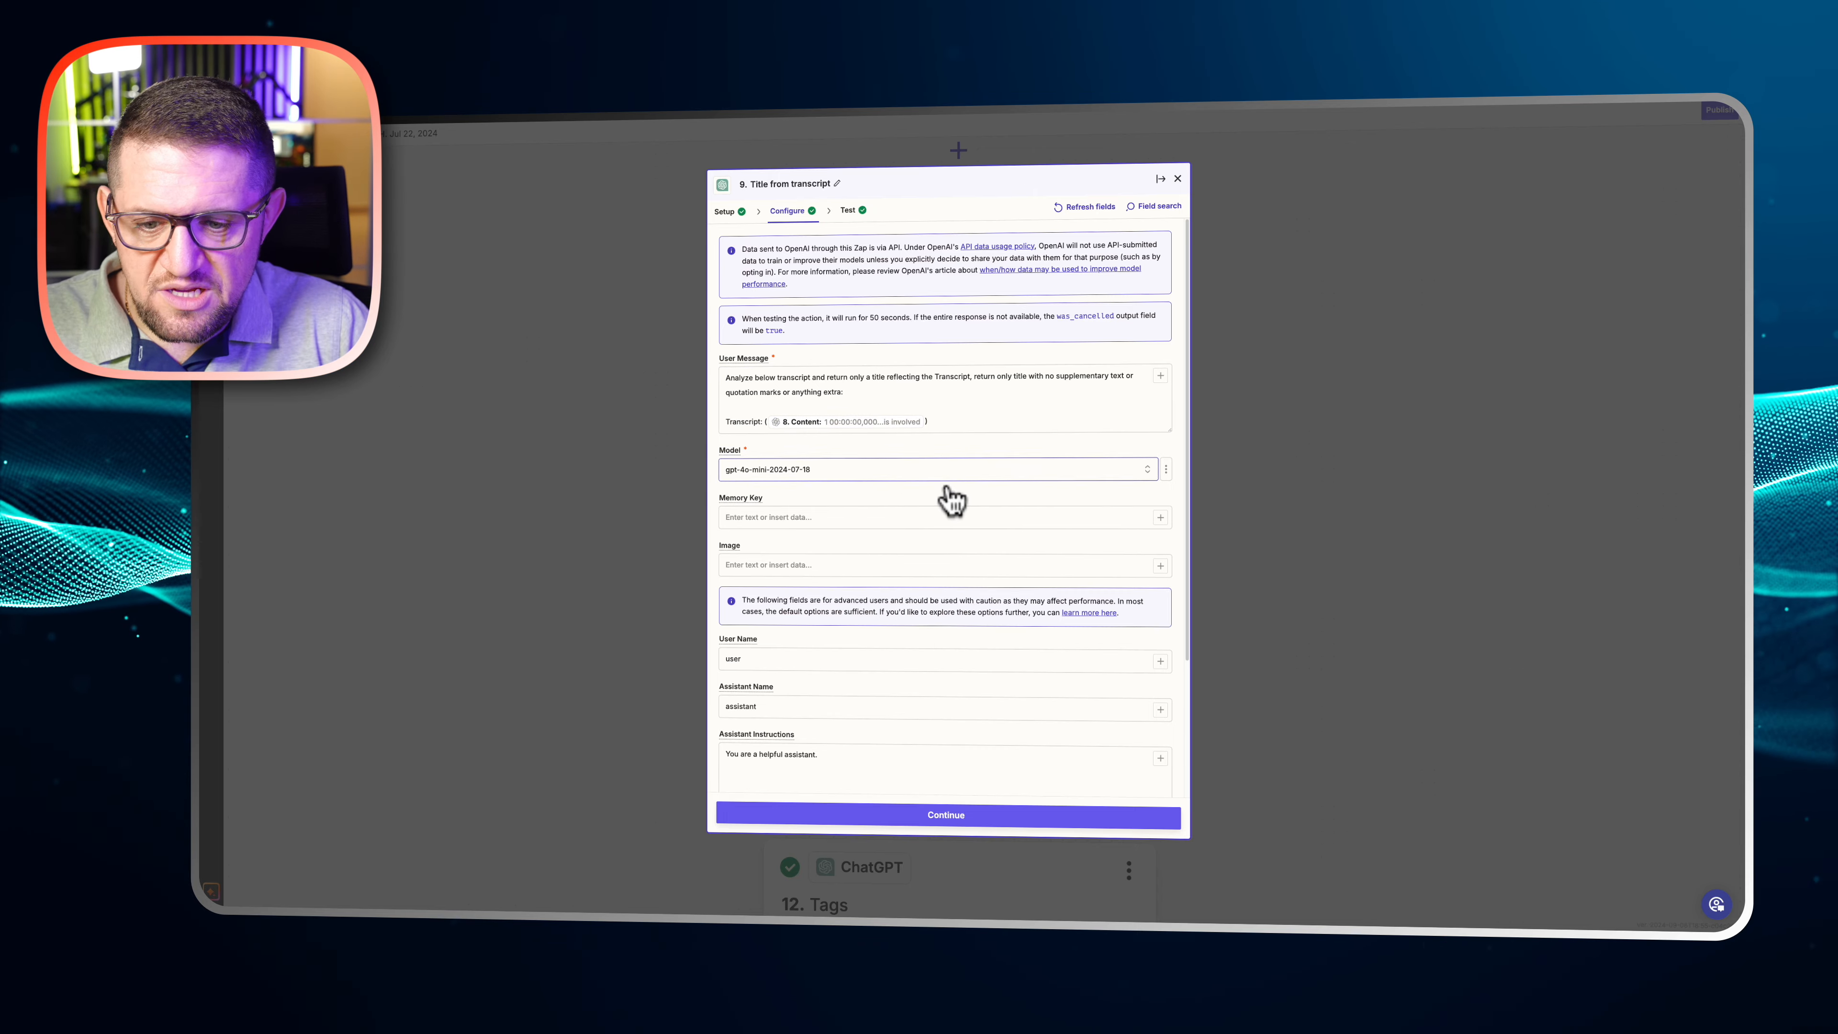
{"action": "scroll", "coordinate": [944, 486], "scroll_direction": "down", "scroll_amount": 3}
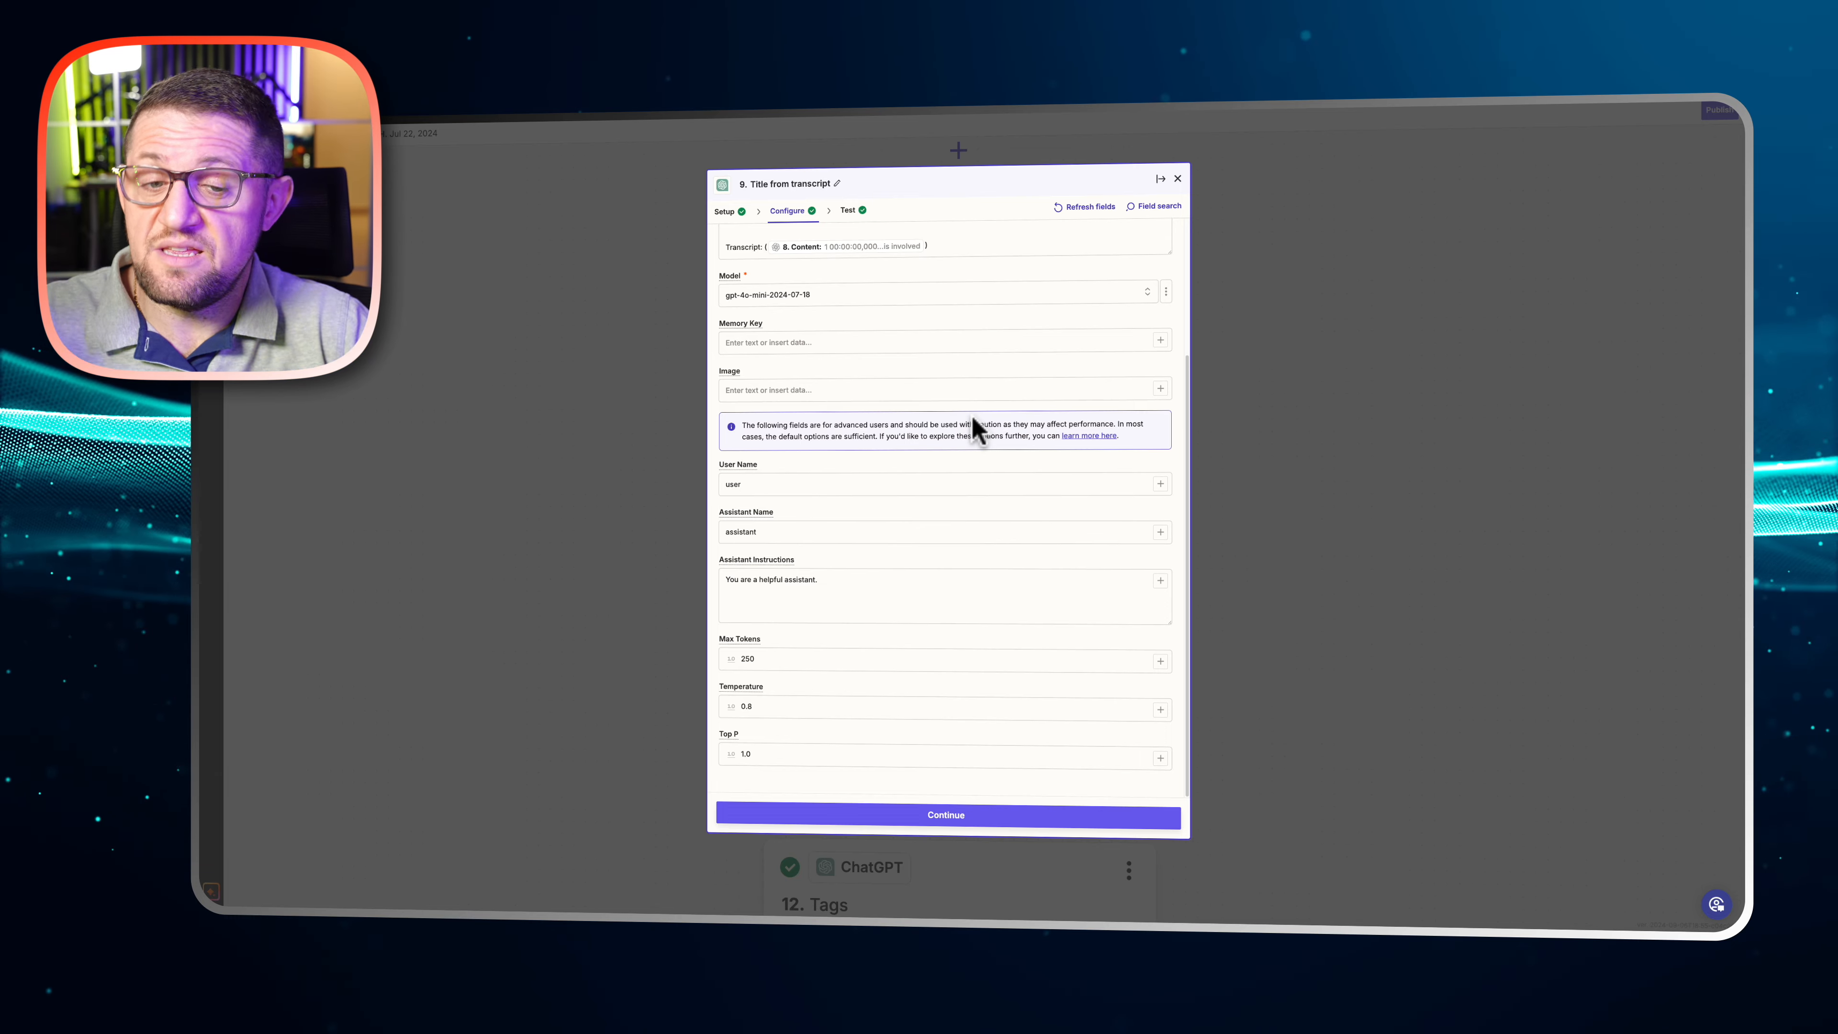
{"action": "left_click", "coordinate": [1323, 404]}
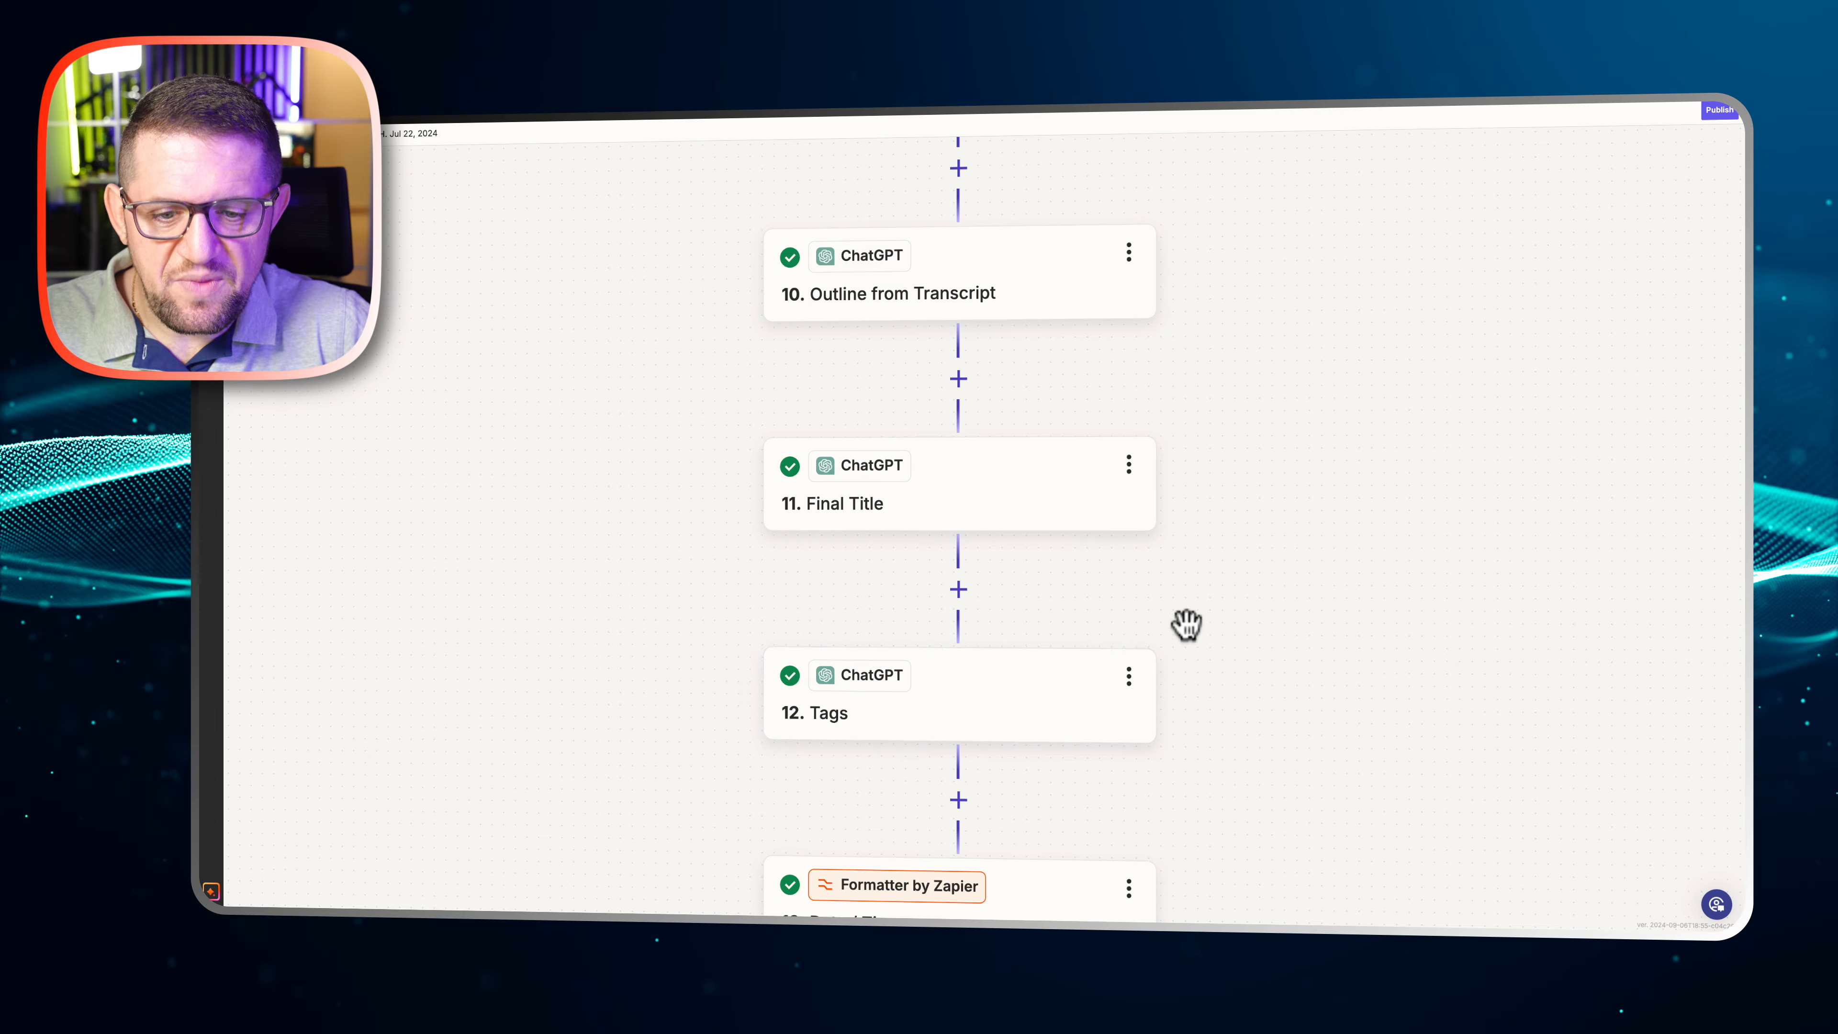
Look over the Zap's following steps, from Outline from Transcript down to the Airtable Find Record step
{"action": "scroll", "coordinate": [1194, 612], "scroll_direction": "down", "scroll_amount": 5}
{"action": "scroll", "coordinate": [1202, 605], "scroll_direction": "down", "scroll_amount": 3}
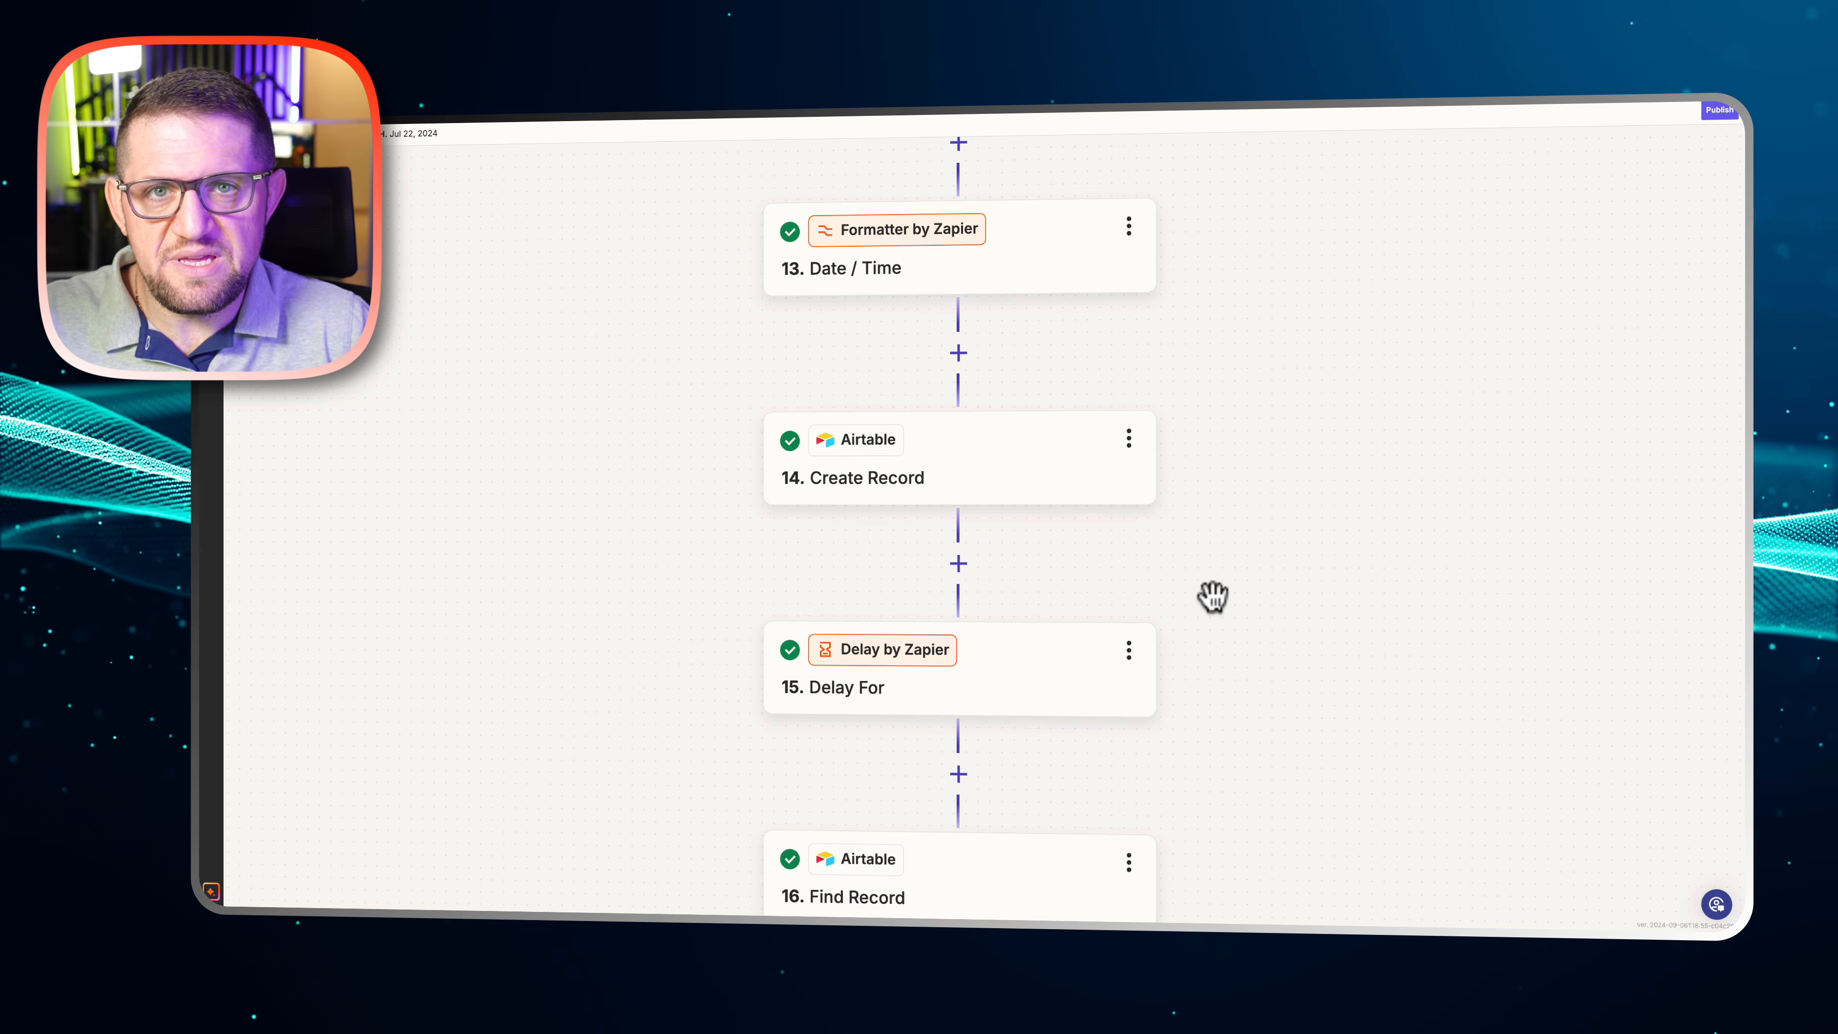
Review the app, action event and account setup of step 14, Create Record in Airtable, and close the step
{"action": "scroll", "coordinate": [1216, 465], "scroll_direction": "down", "scroll_amount": 1}
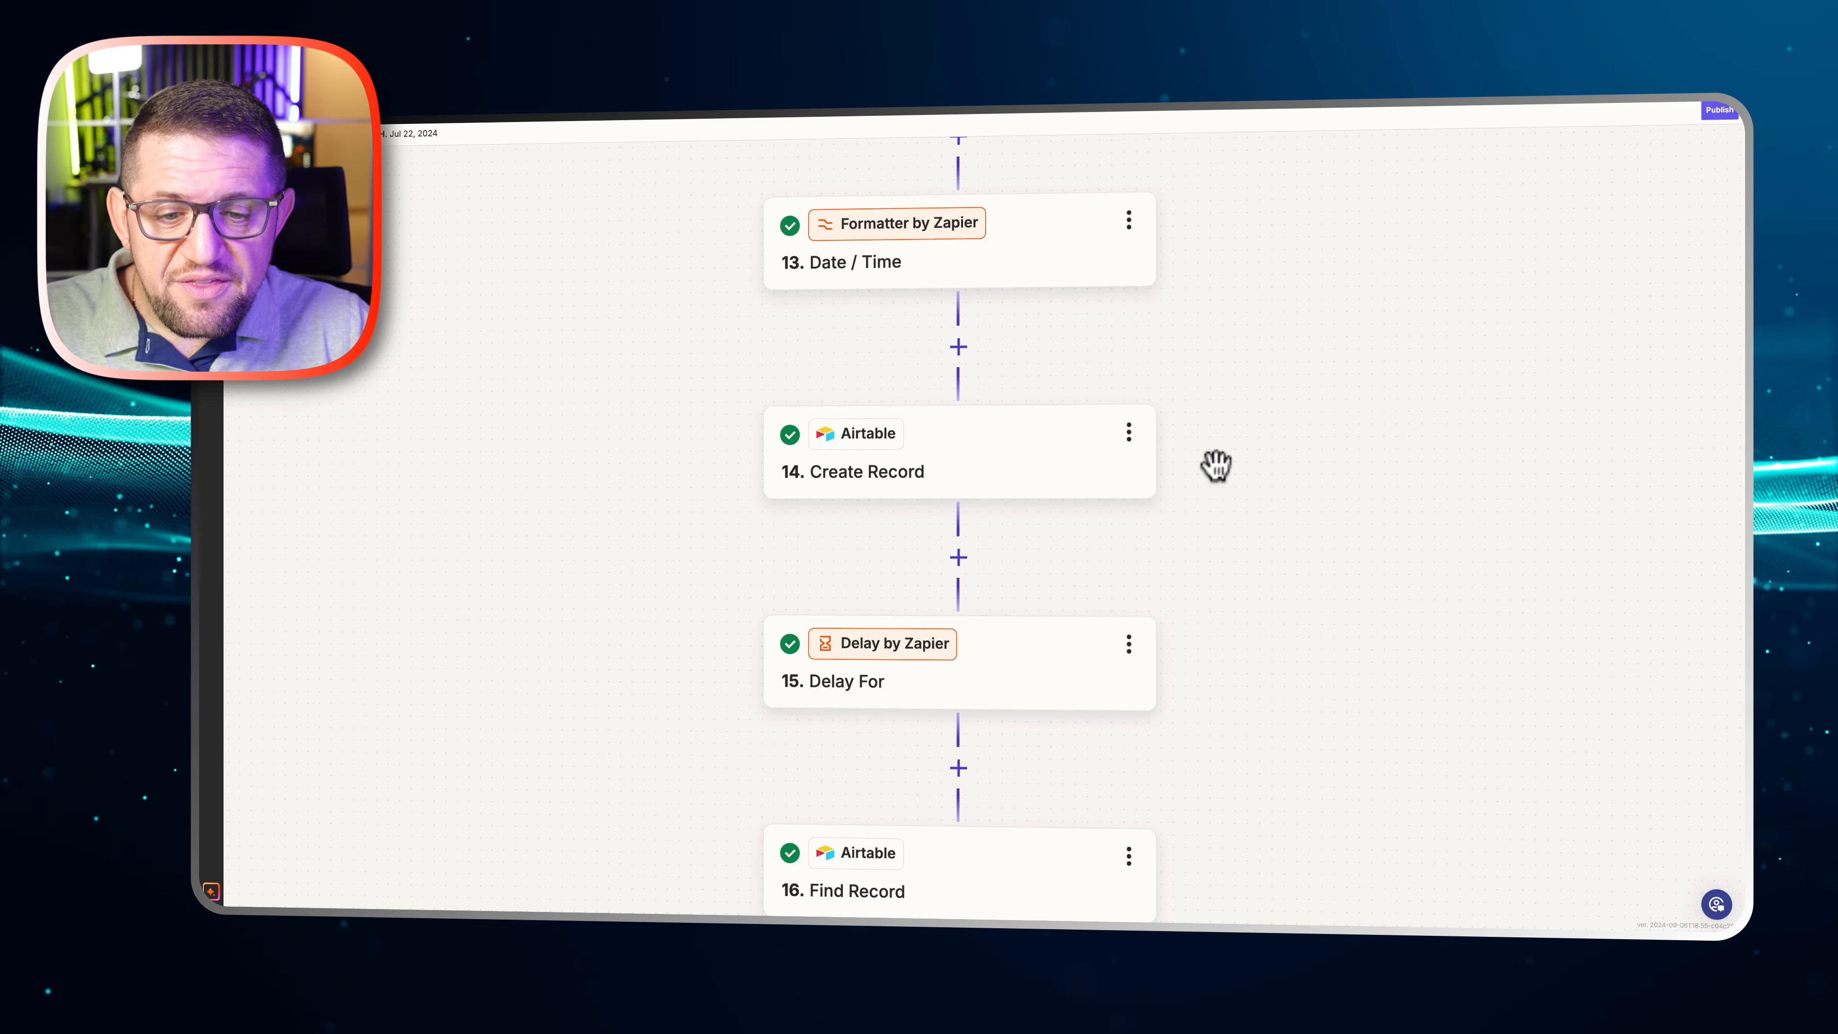
{"action": "scroll", "coordinate": [1216, 465], "scroll_direction": "down", "scroll_amount": 3}
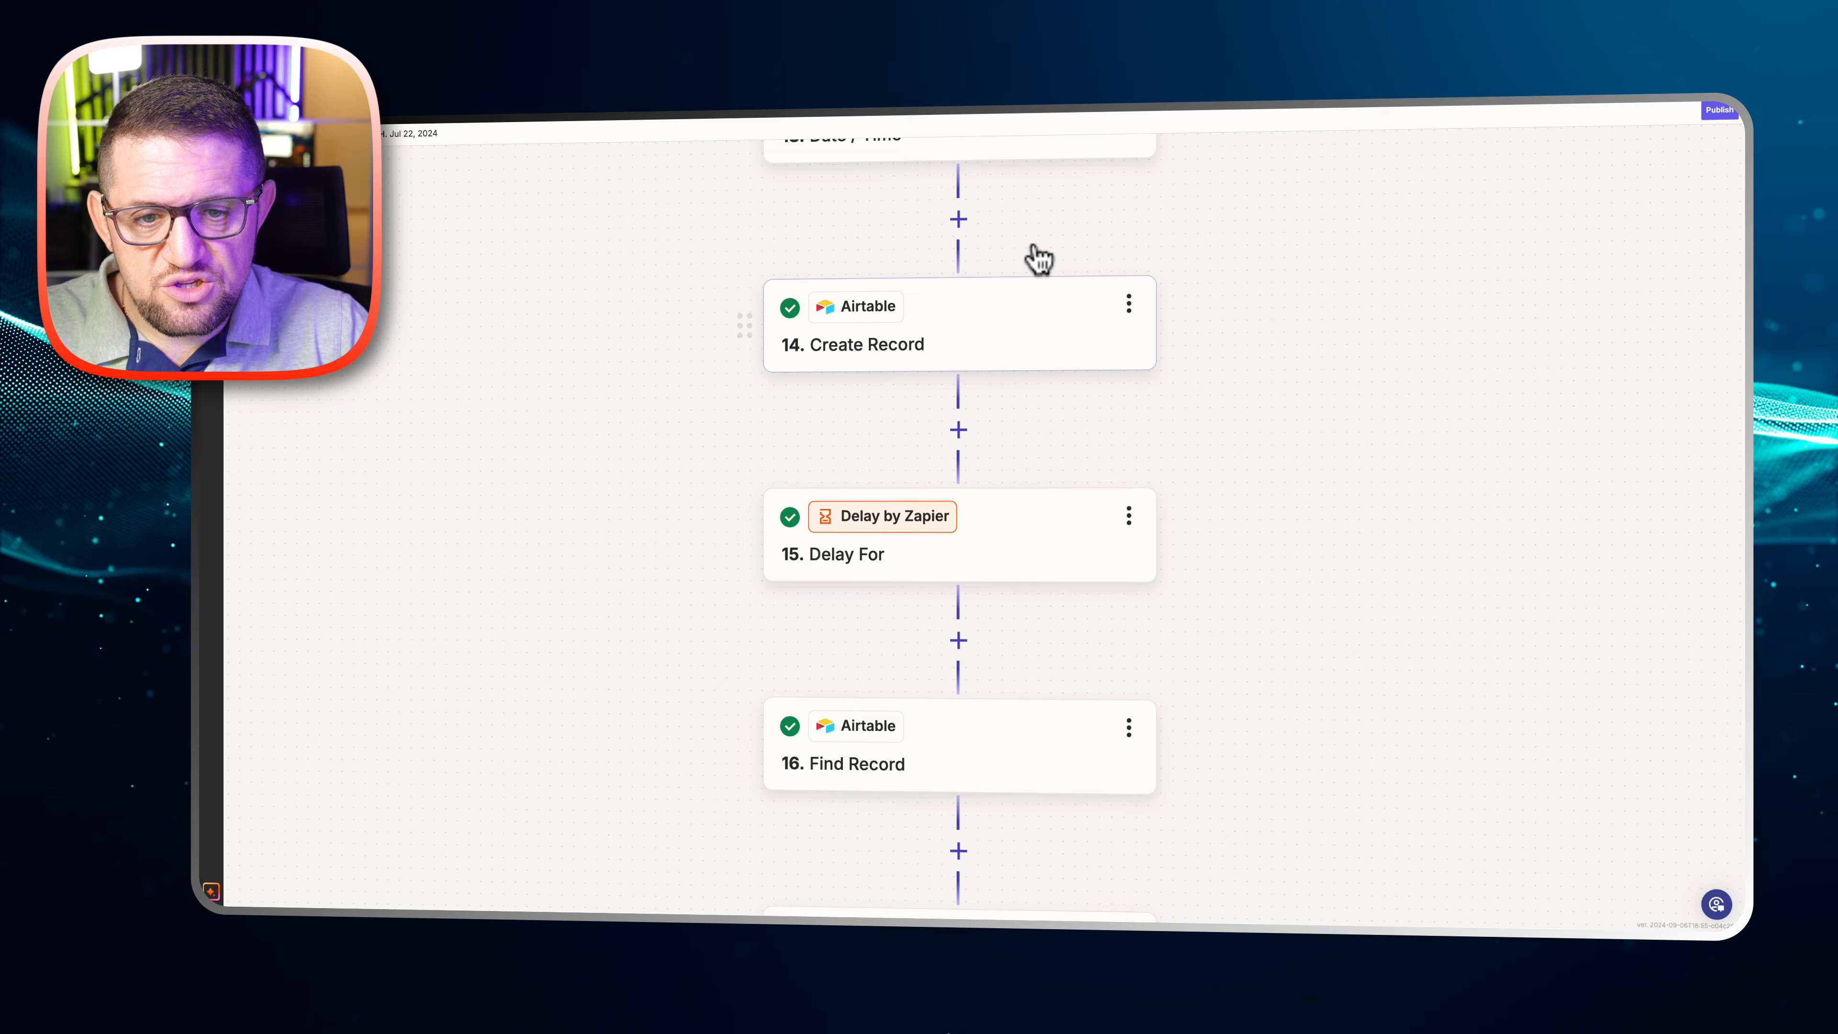
{"action": "left_click", "coordinate": [968, 346]}
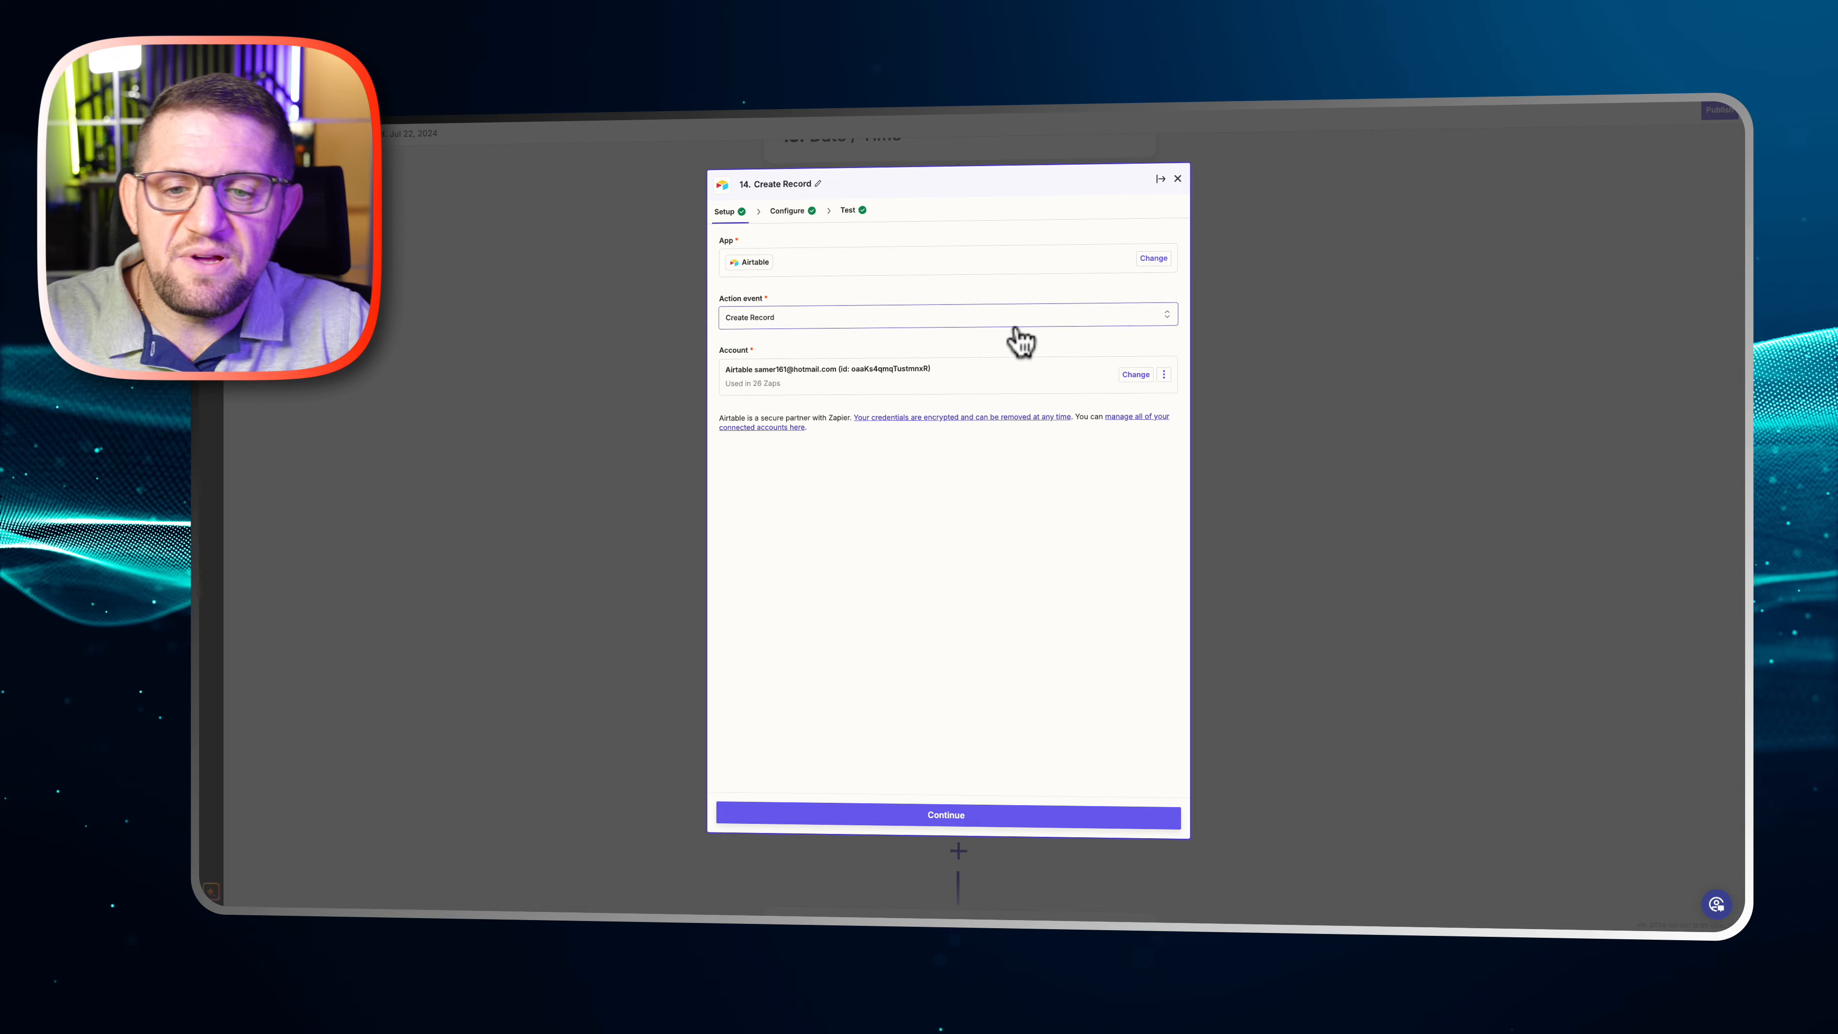
{"action": "left_click", "coordinate": [1270, 362]}
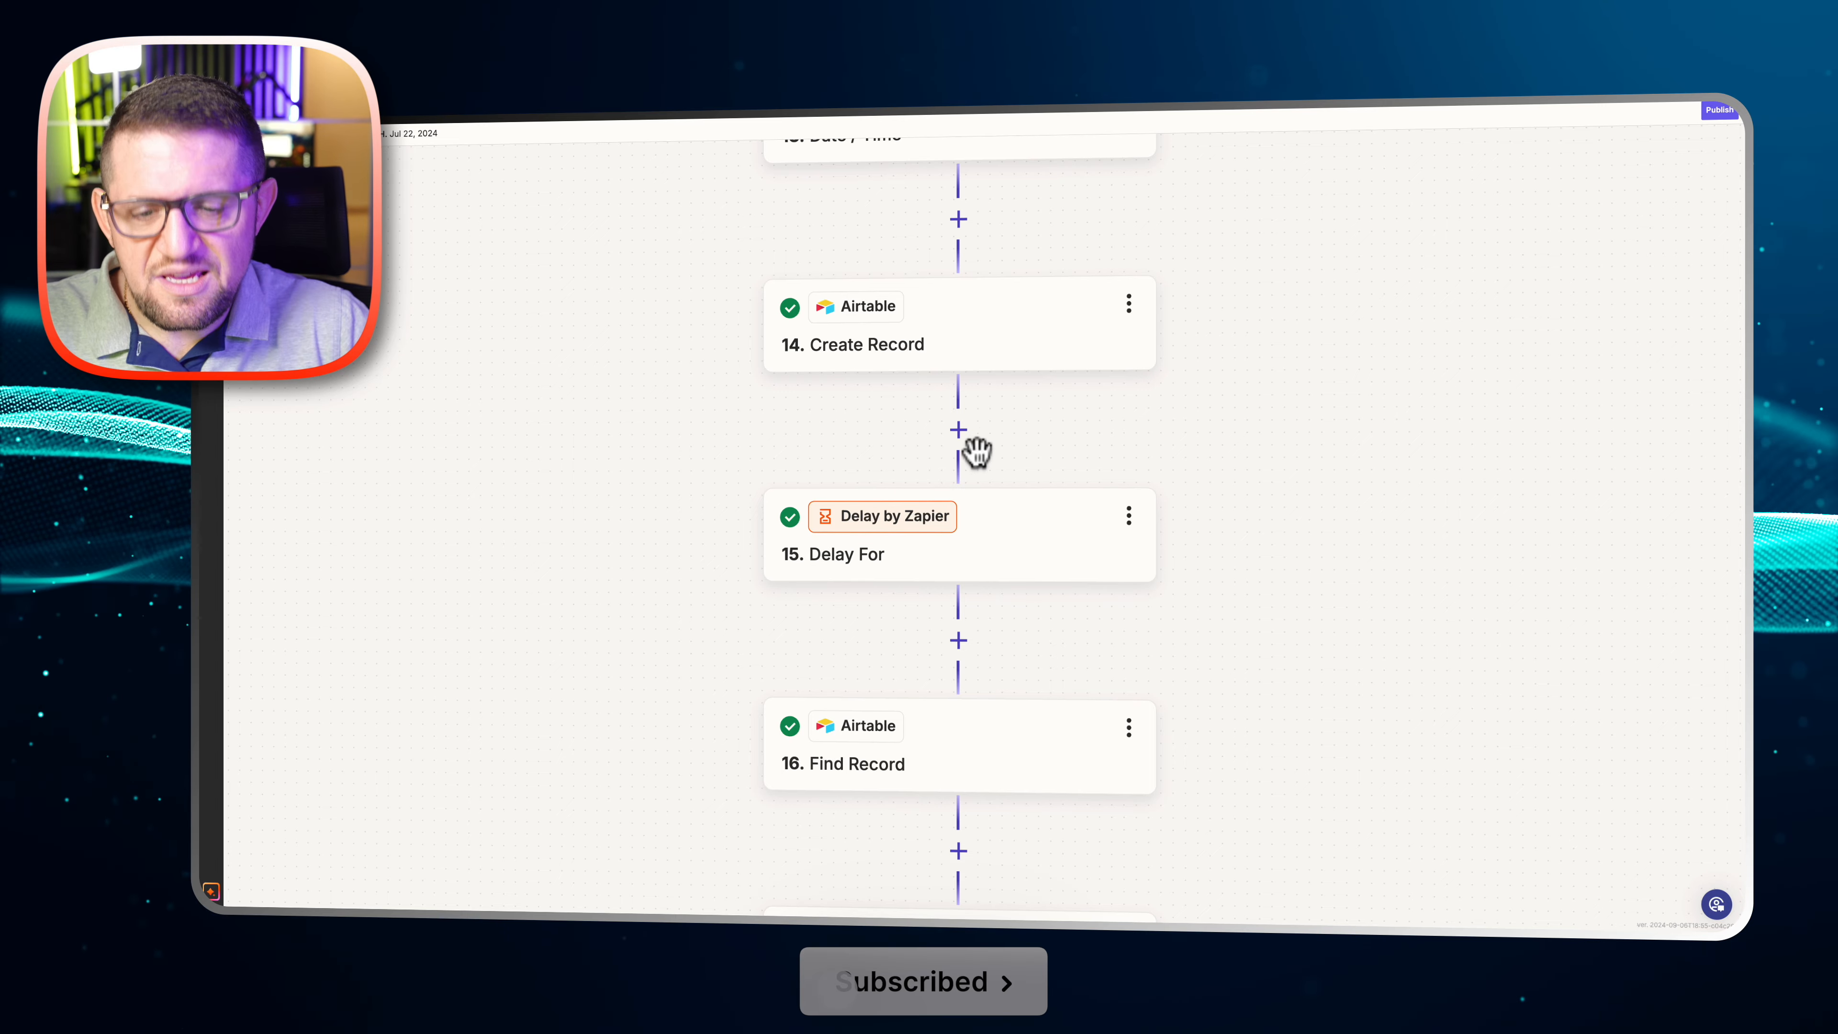
Look over the Zap from the Delay For step through Find Record to the Metricool scheduling steps for YT Shorts, FB, IG and TW
{"action": "scroll", "coordinate": [977, 452], "scroll_direction": "down", "scroll_amount": 5}
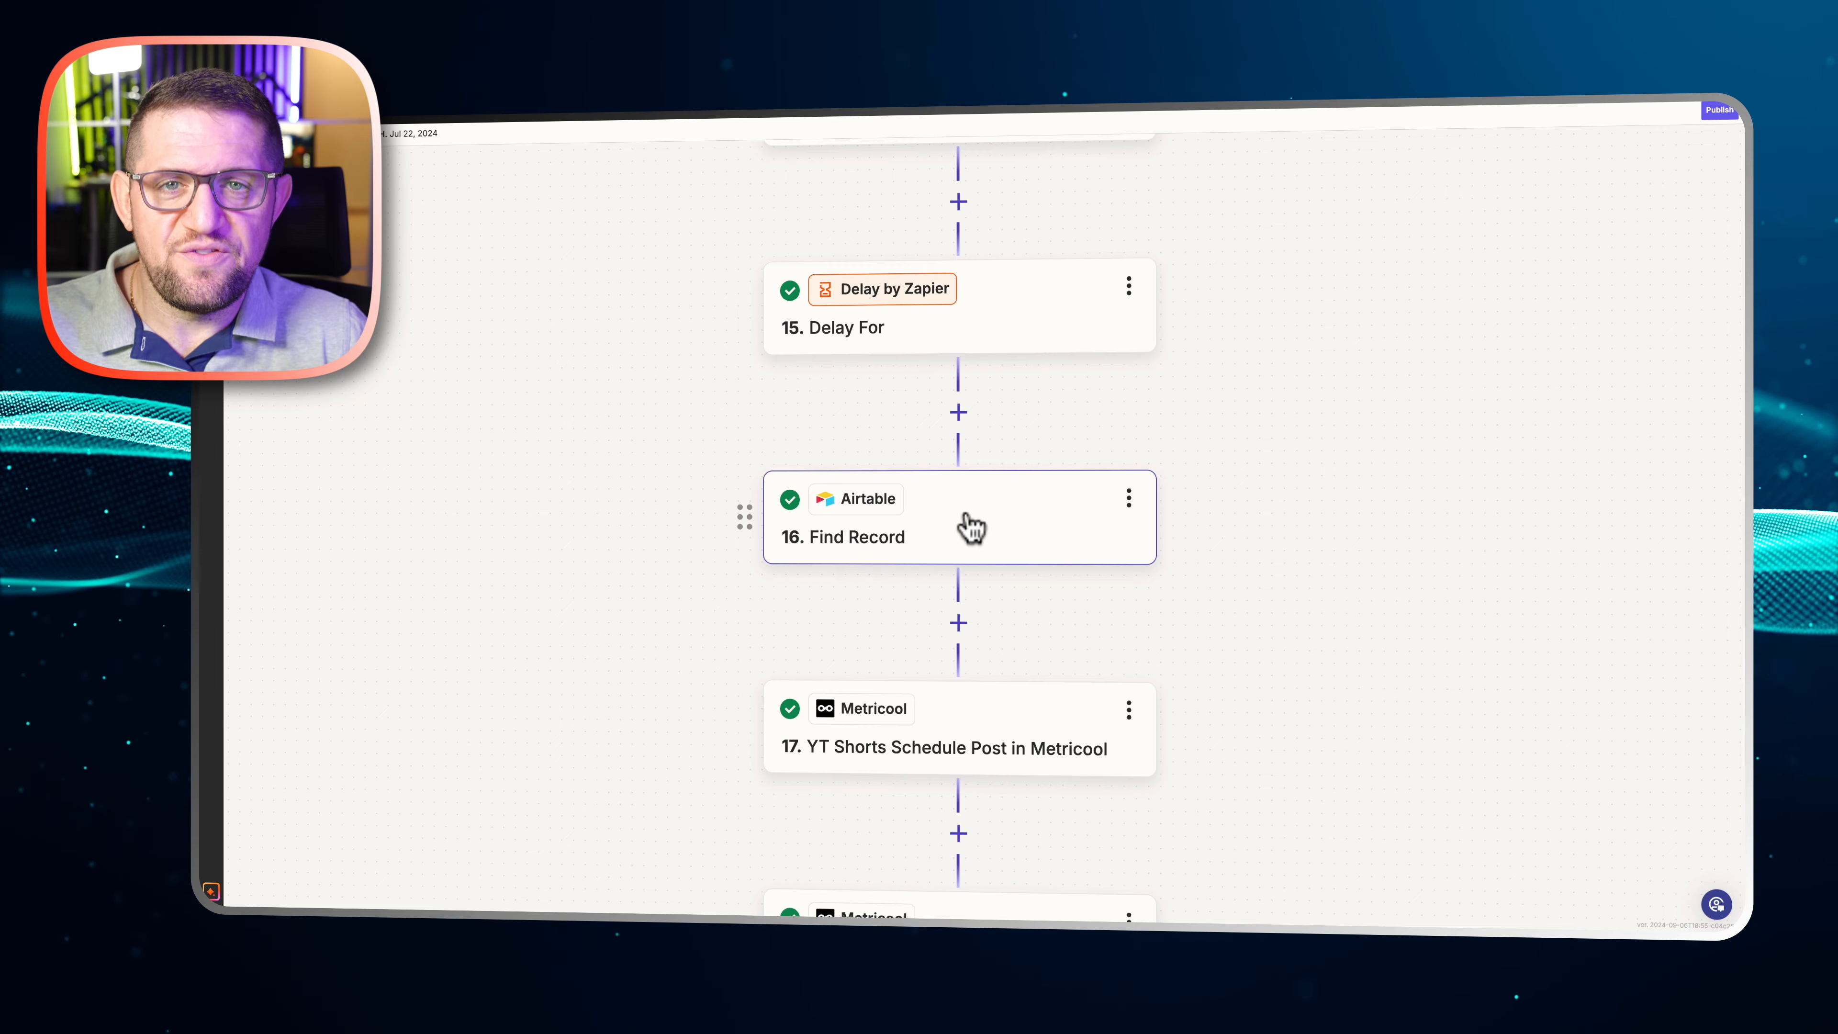
{"action": "scroll", "coordinate": [1120, 497], "scroll_direction": "down", "scroll_amount": 1}
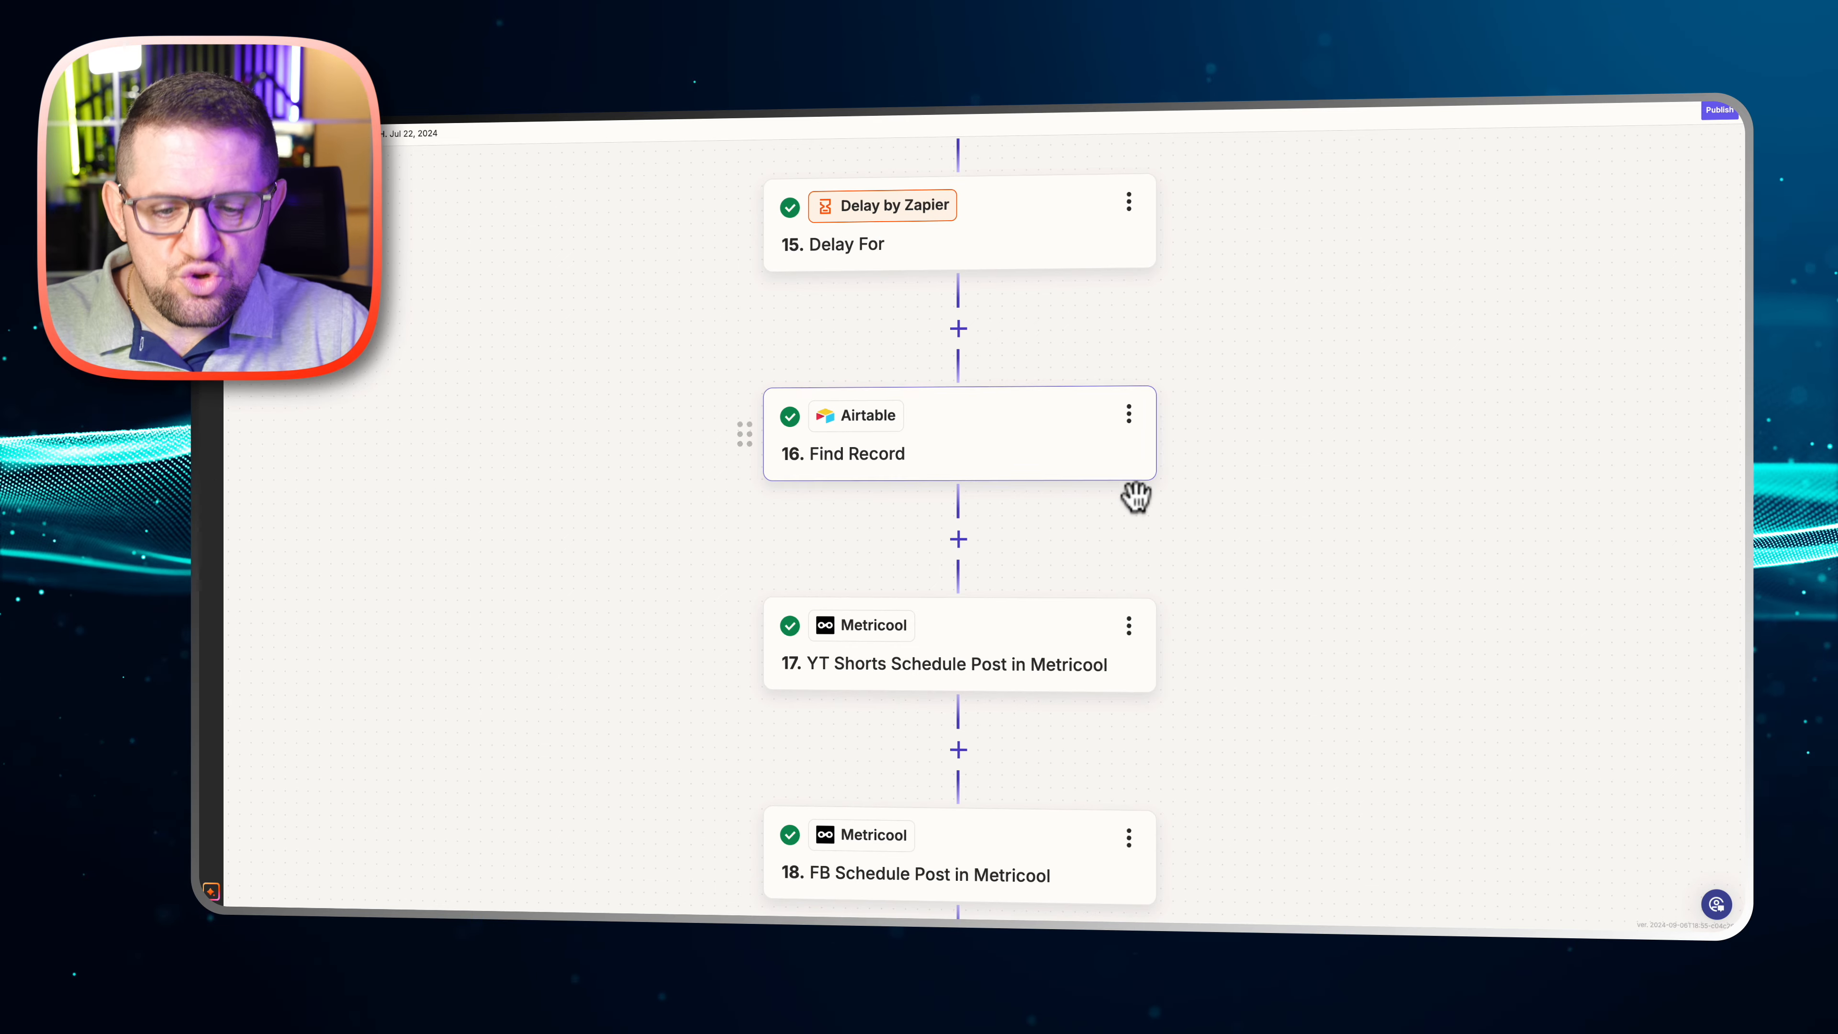
{"action": "scroll", "coordinate": [1136, 497], "scroll_direction": "down", "scroll_amount": 4}
{"action": "scroll", "coordinate": [1230, 471], "scroll_direction": "down", "scroll_amount": 1}
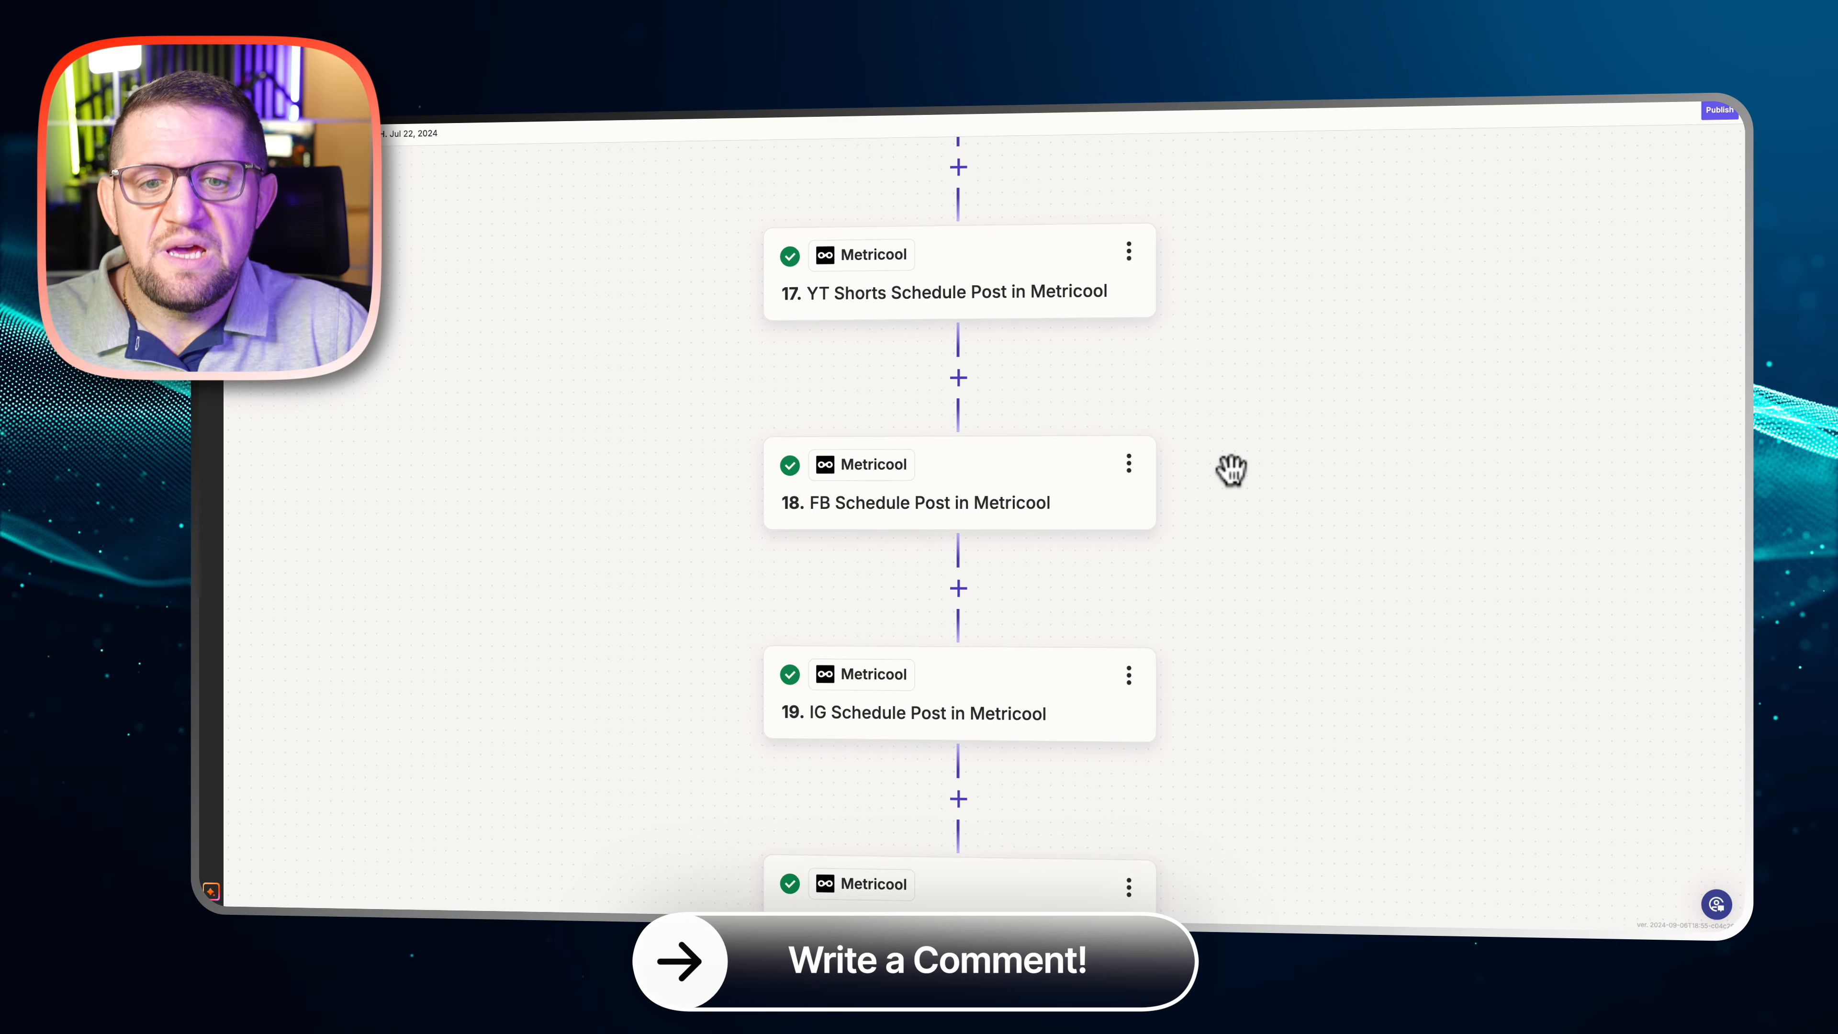
{"action": "scroll", "coordinate": [1231, 470], "scroll_direction": "down", "scroll_amount": 1}
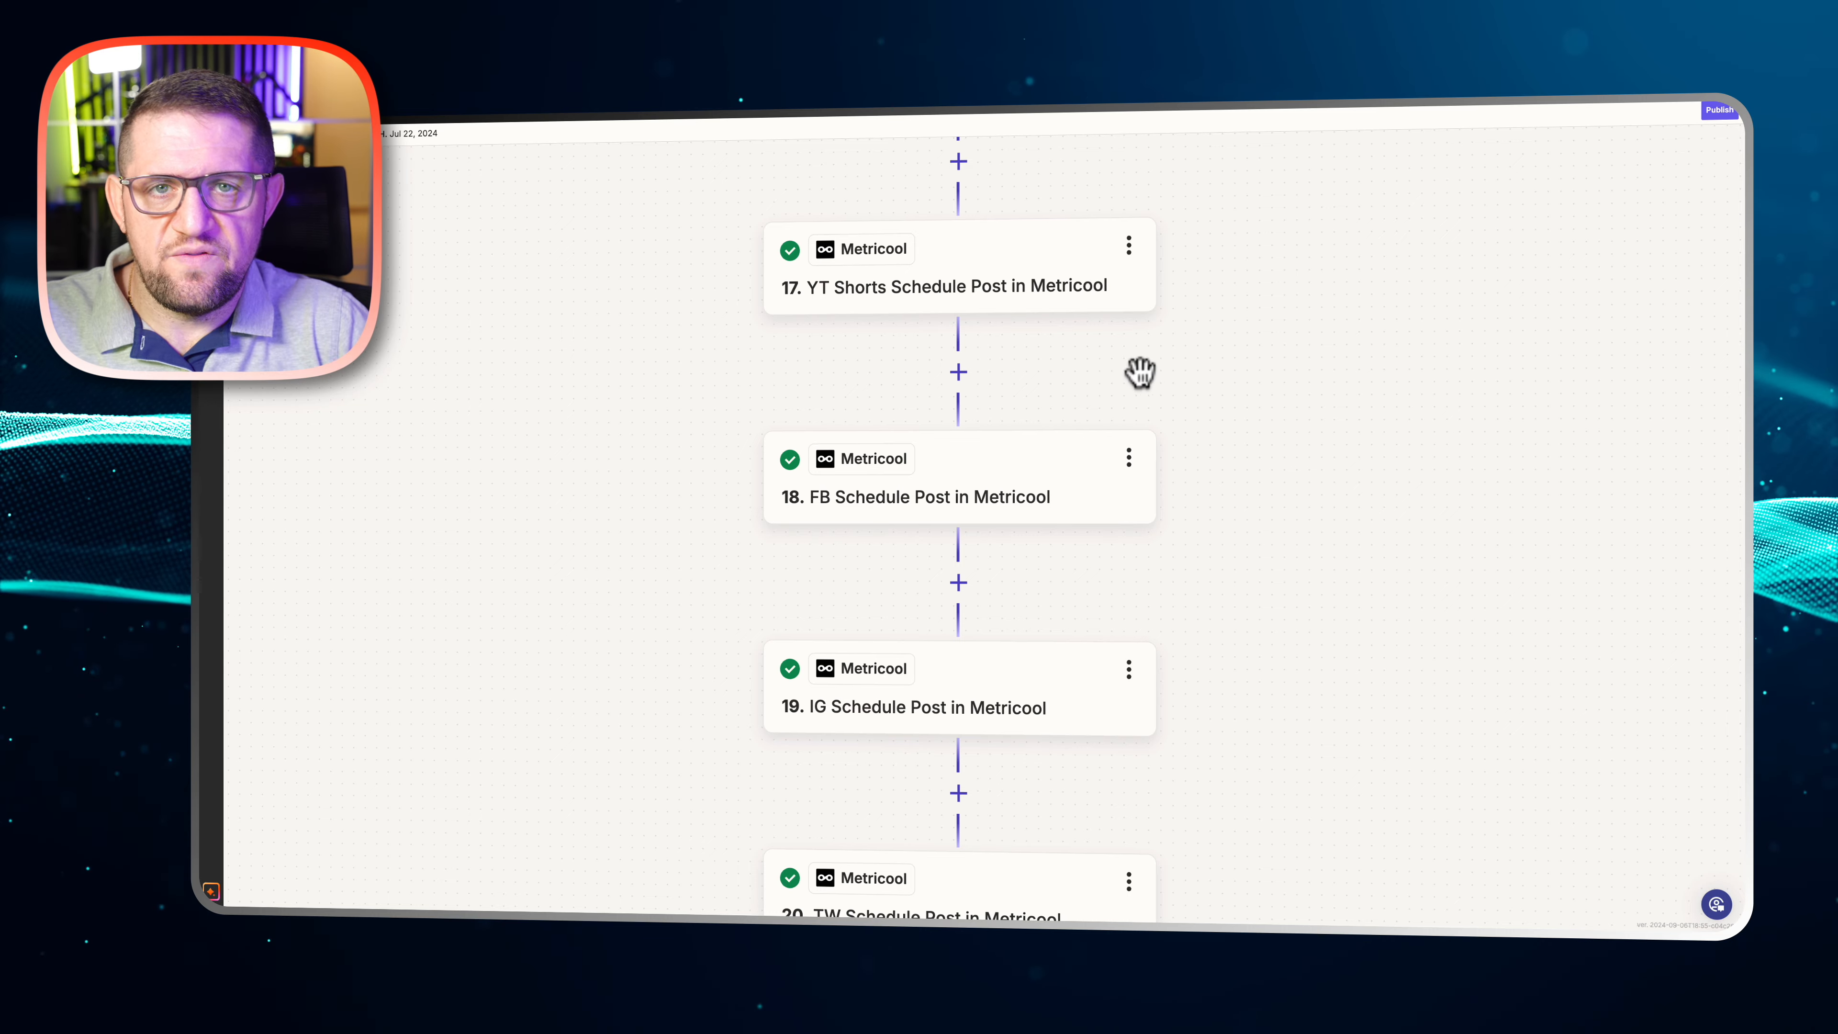
Insert a Facebook Pages step with the Create Page Post event below step 17, YT Shorts Schedule Post, and close its setup
{"action": "left_click", "coordinate": [959, 372]}
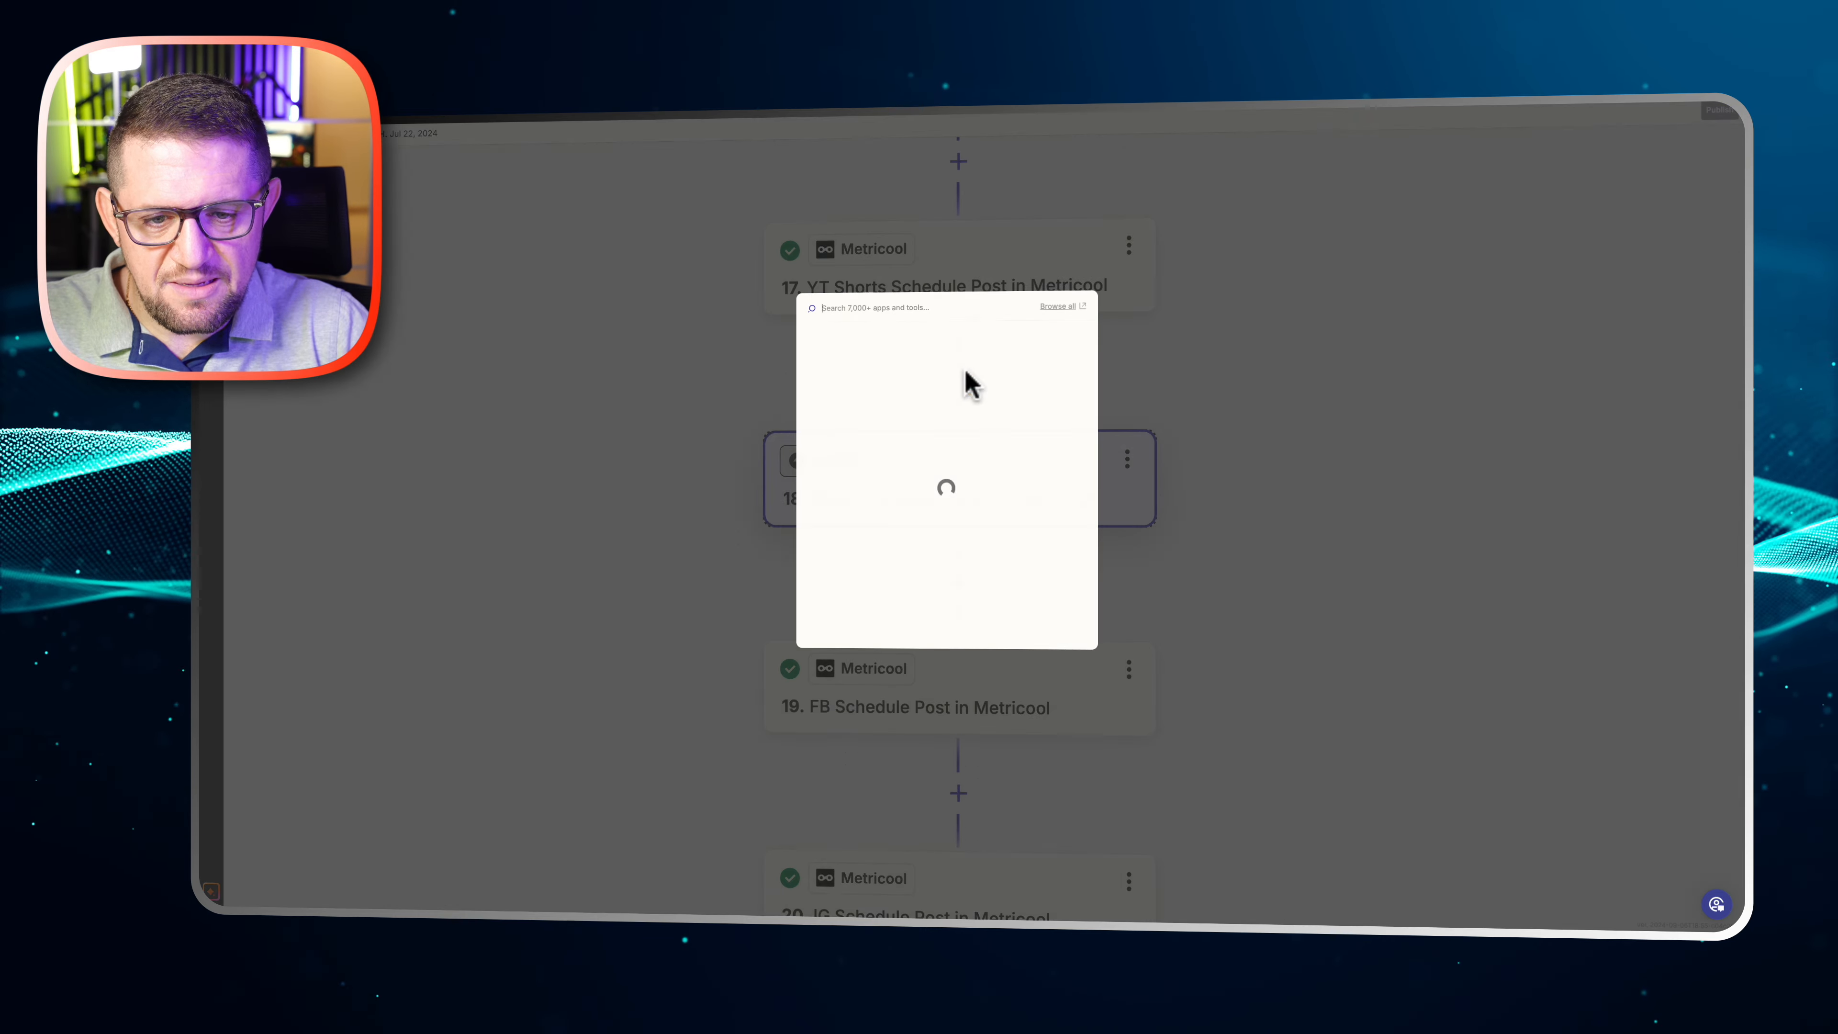
{"action": "left_click", "coordinate": [842, 400]}
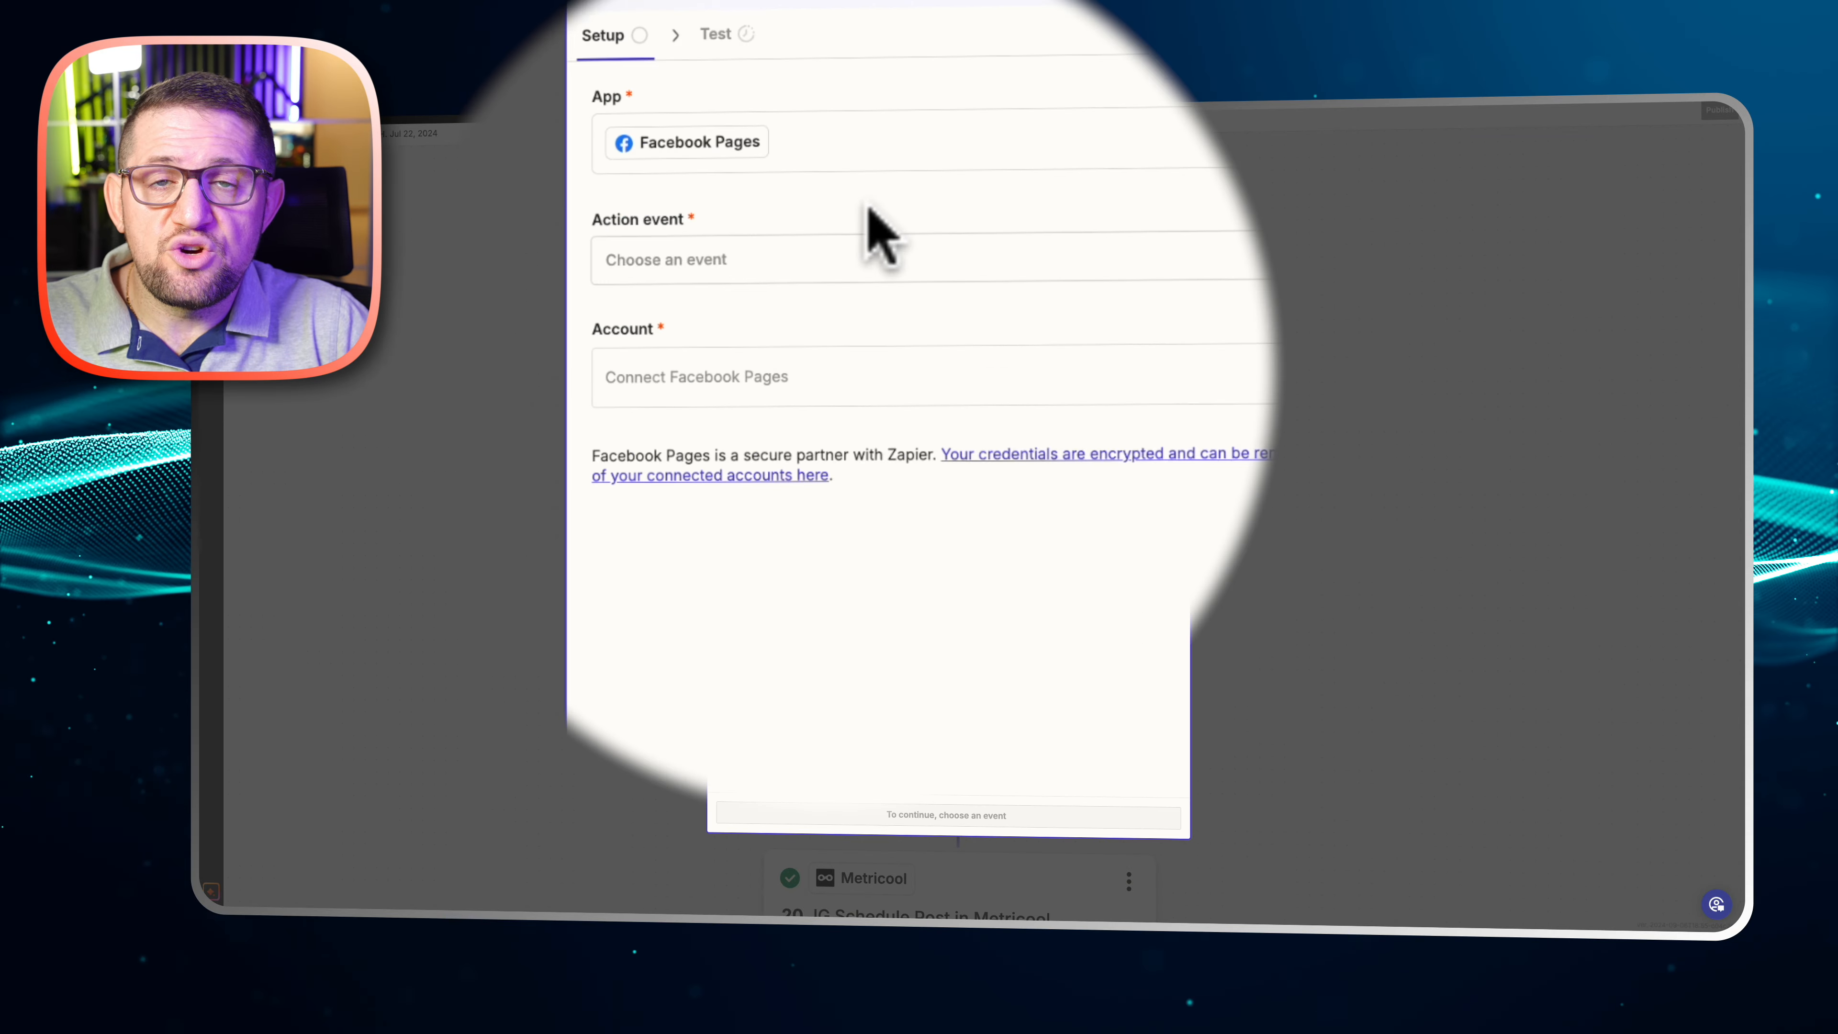
{"action": "left_click", "coordinate": [842, 323]}
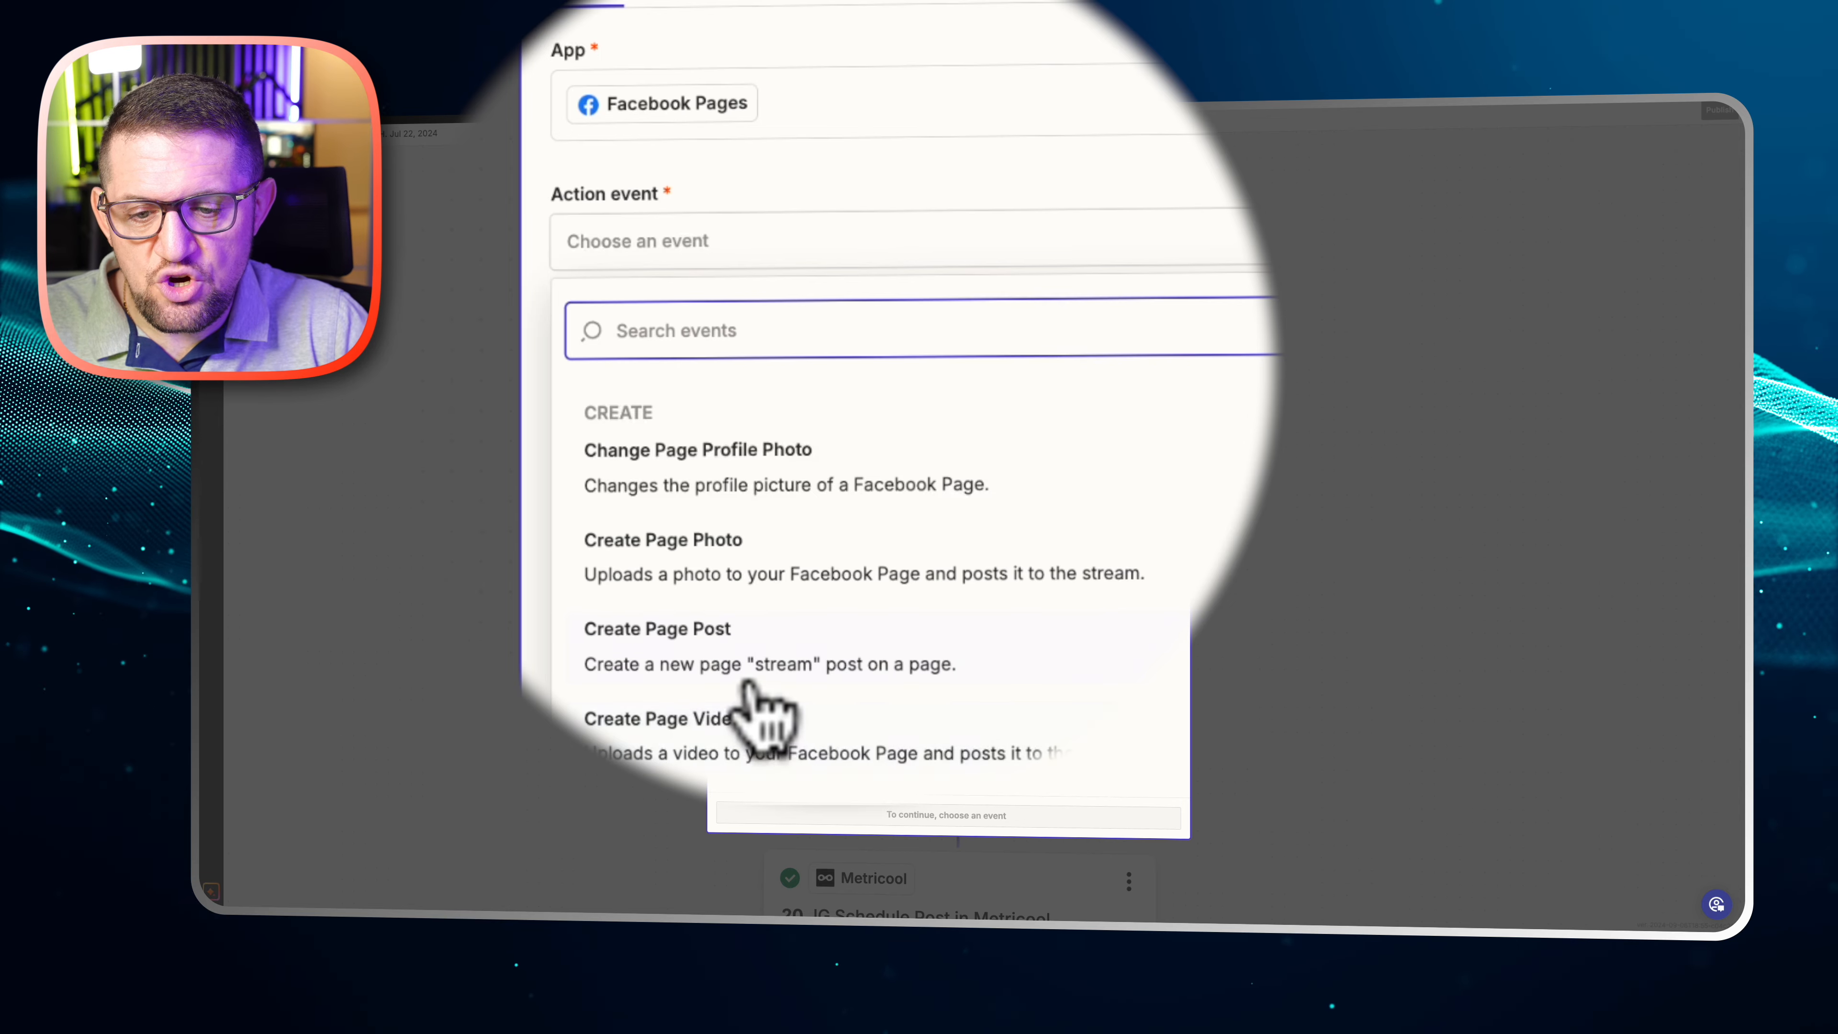
{"action": "left_click", "coordinate": [770, 676]}
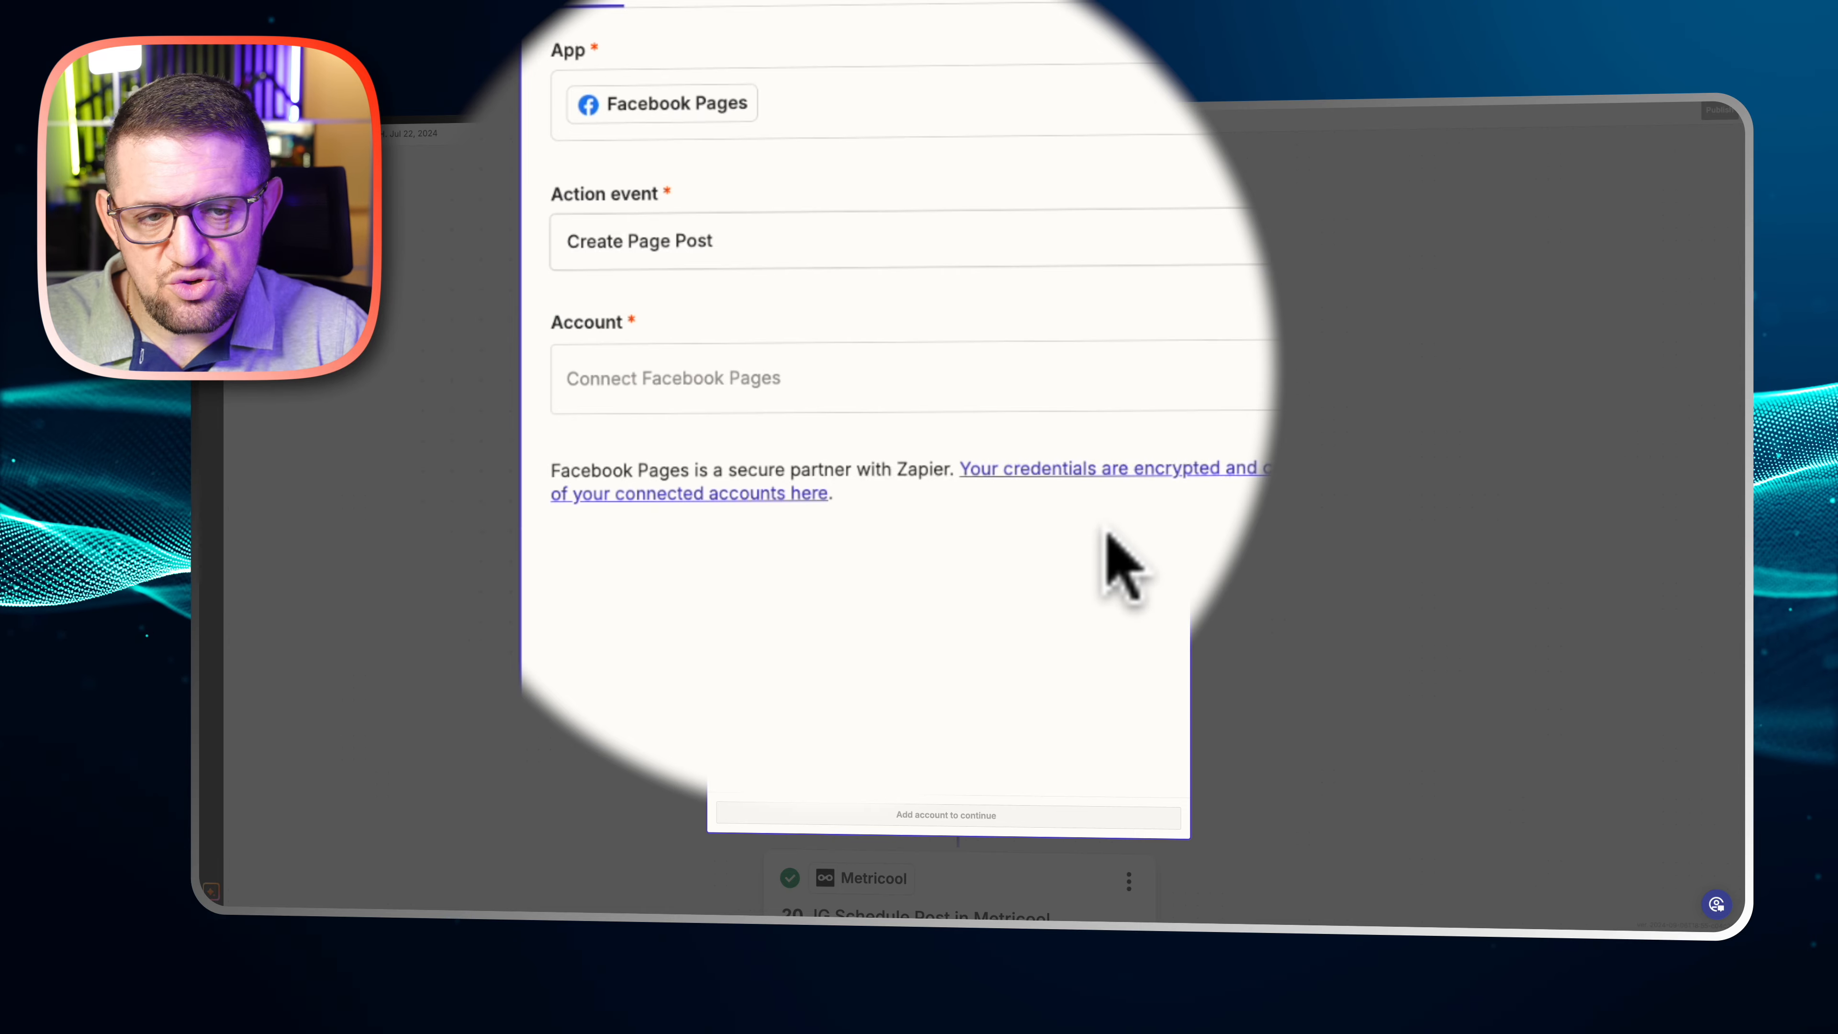
{"action": "left_click", "coordinate": [1172, 165]}
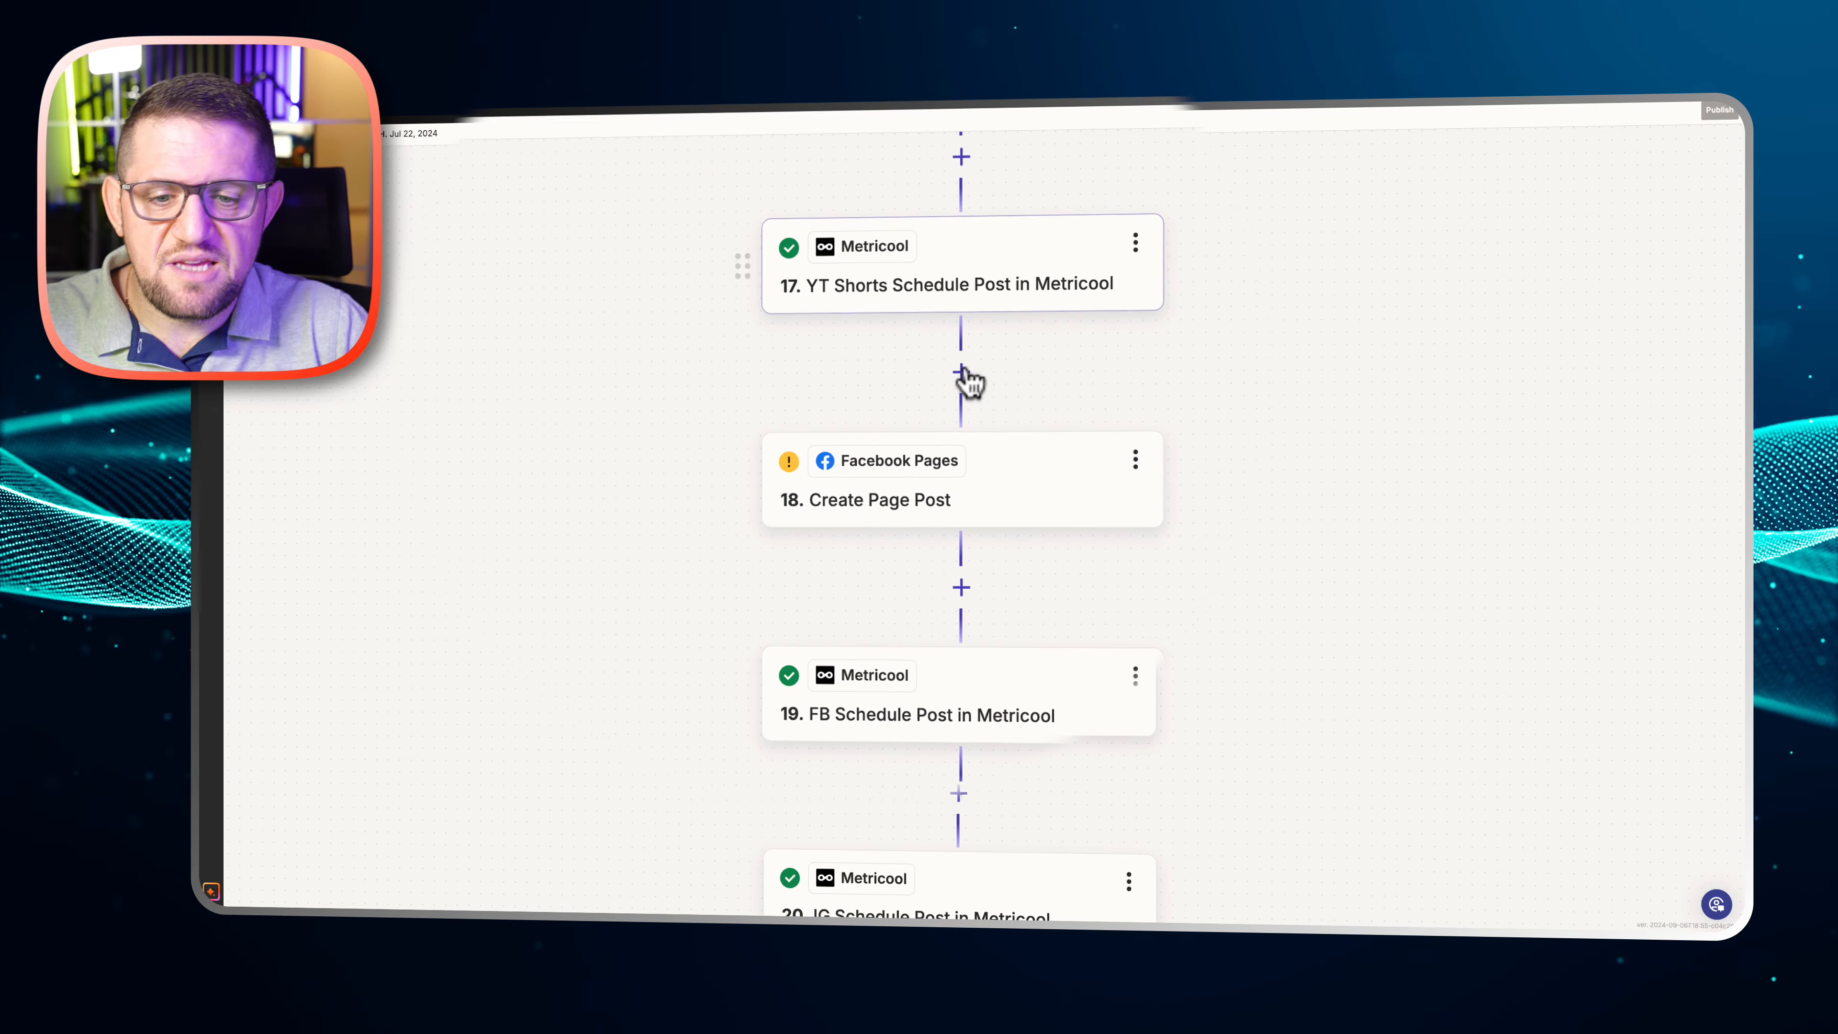
Delete the Facebook Pages Create Page Post step from the Zap
{"action": "left_click", "coordinate": [1129, 463]}
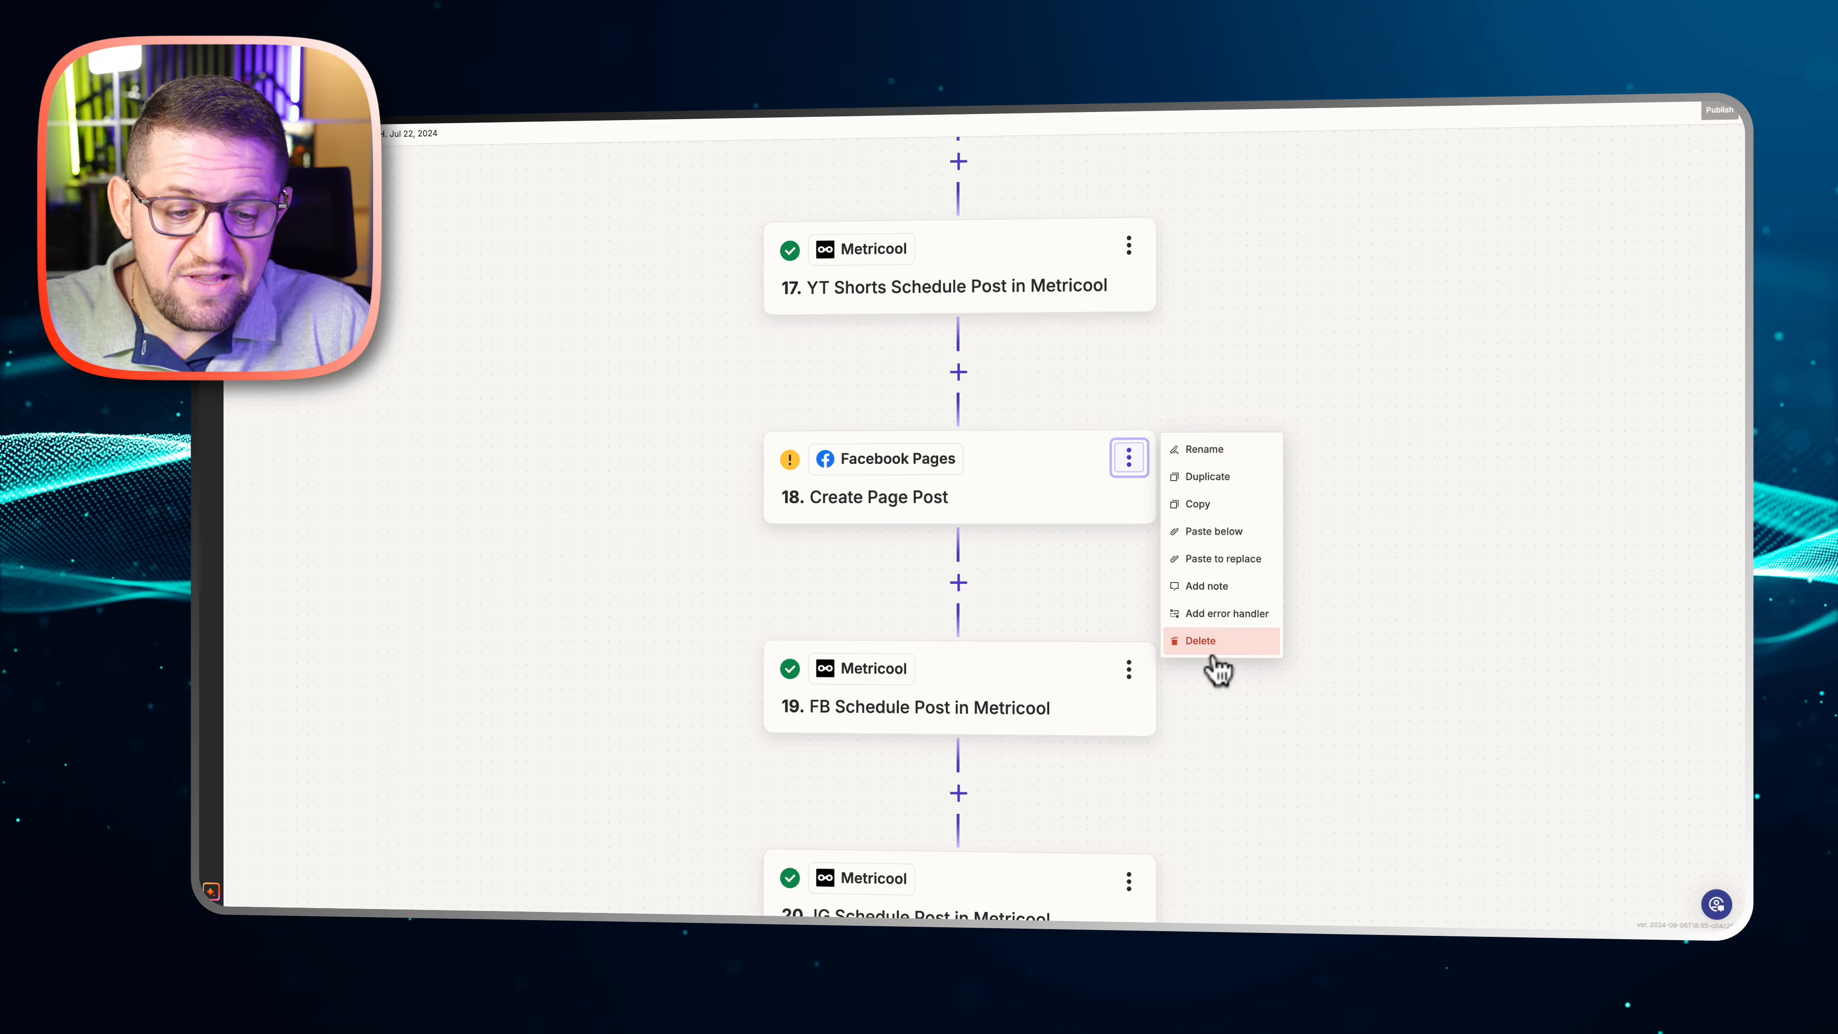
{"action": "left_click", "coordinate": [1205, 640]}
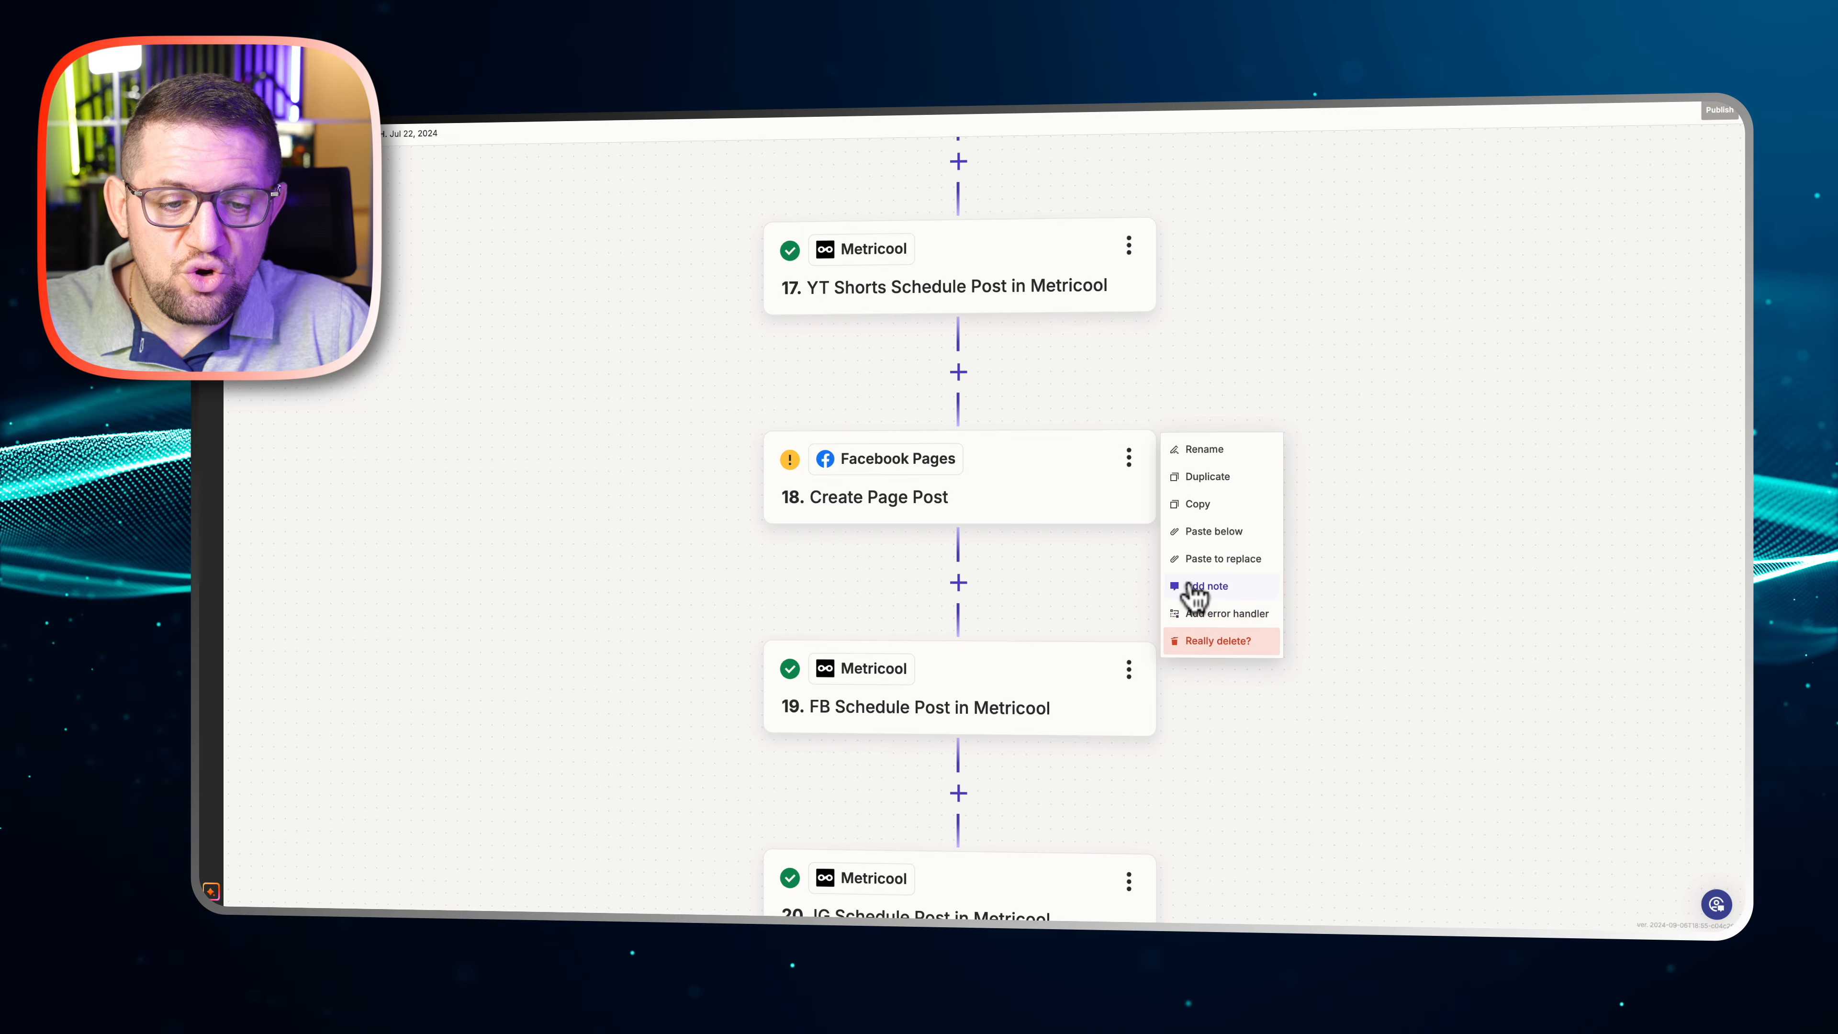
{"action": "left_click", "coordinate": [1209, 641]}
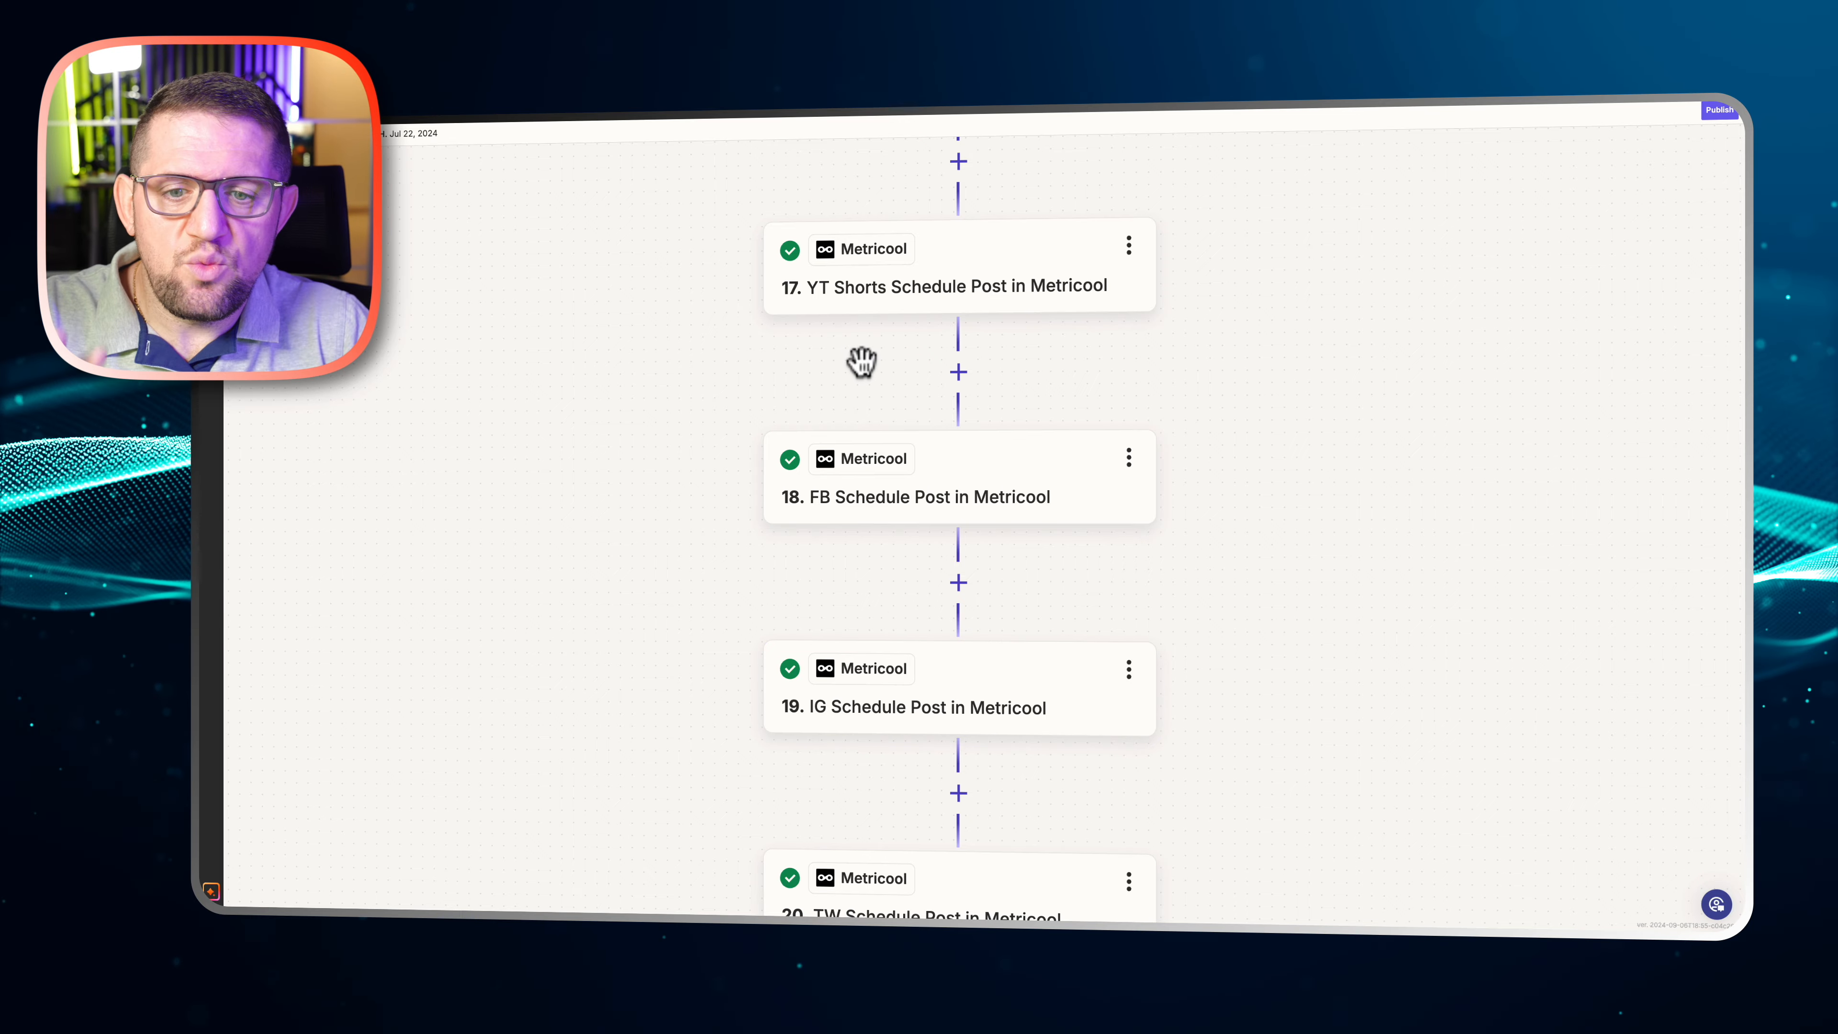
Examine the brand, providers, publication date, post content and media settings of step 17, YT Shorts Schedule Post in Metricool, and close it
{"action": "left_click", "coordinate": [896, 295]}
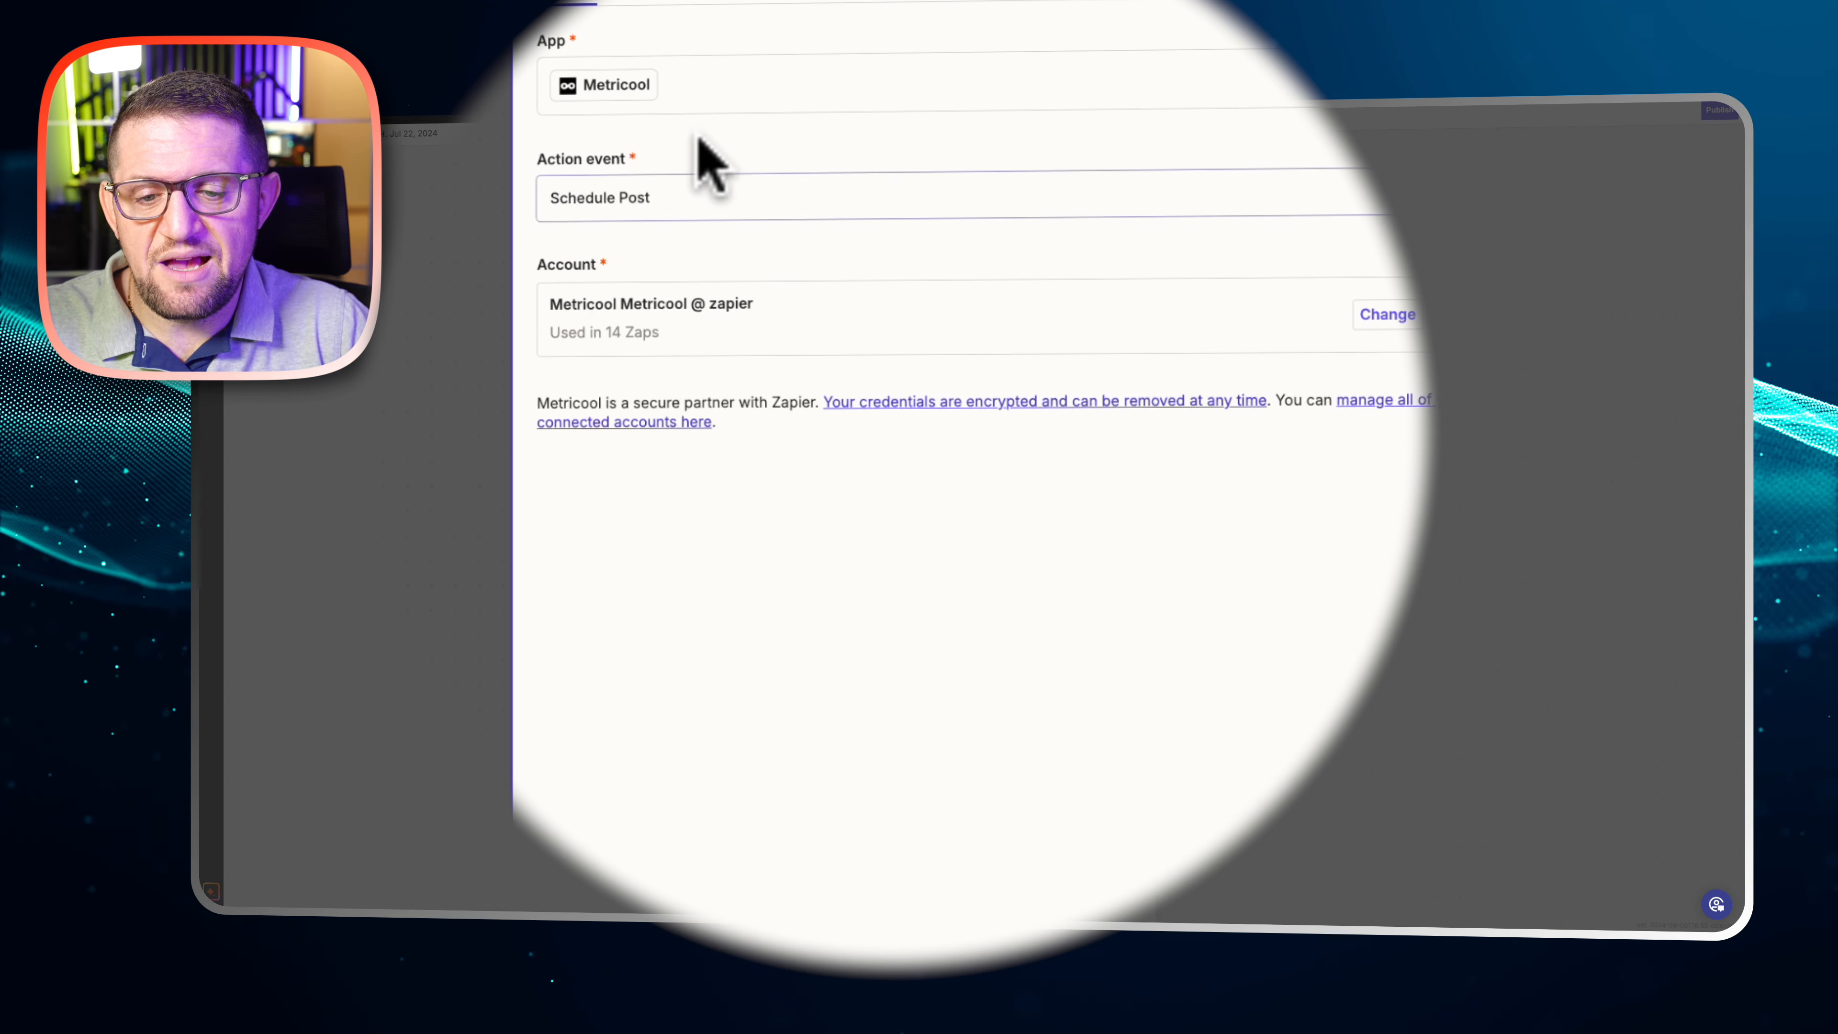
{"action": "left_click", "coordinate": [680, 4]}
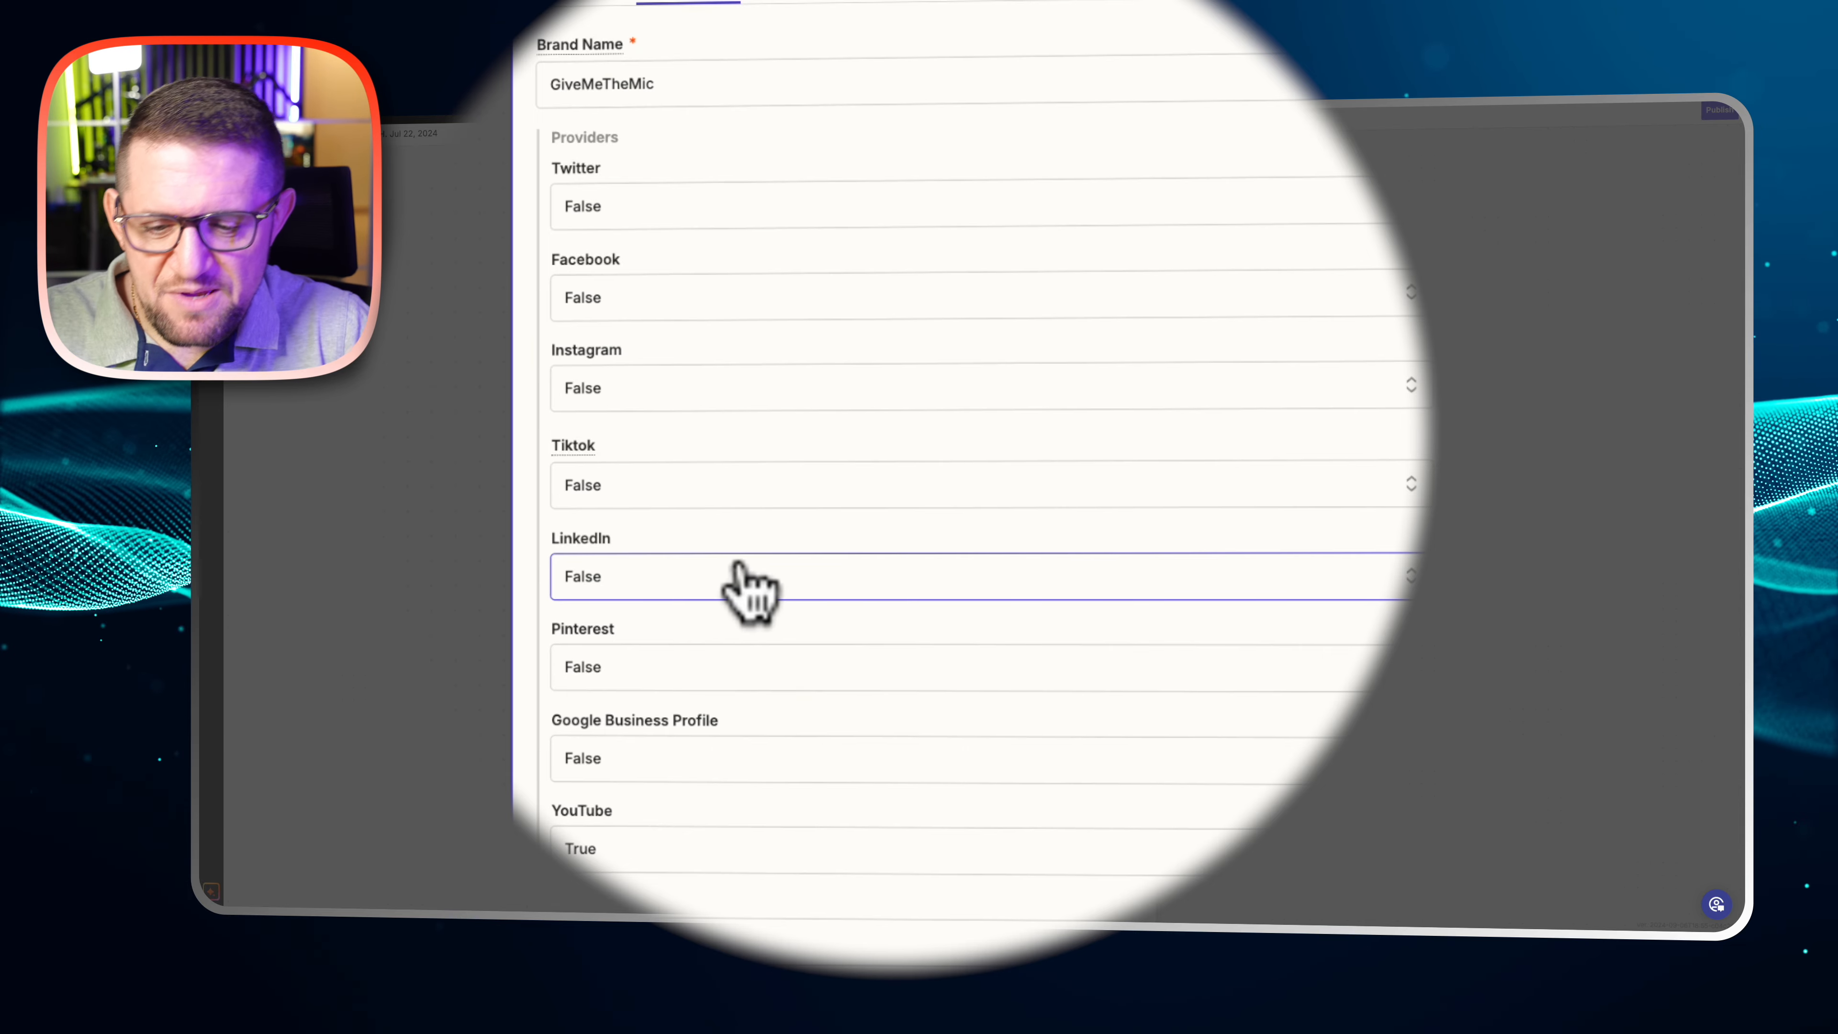
{"action": "scroll", "coordinate": [751, 587], "scroll_direction": "down", "scroll_amount": 5}
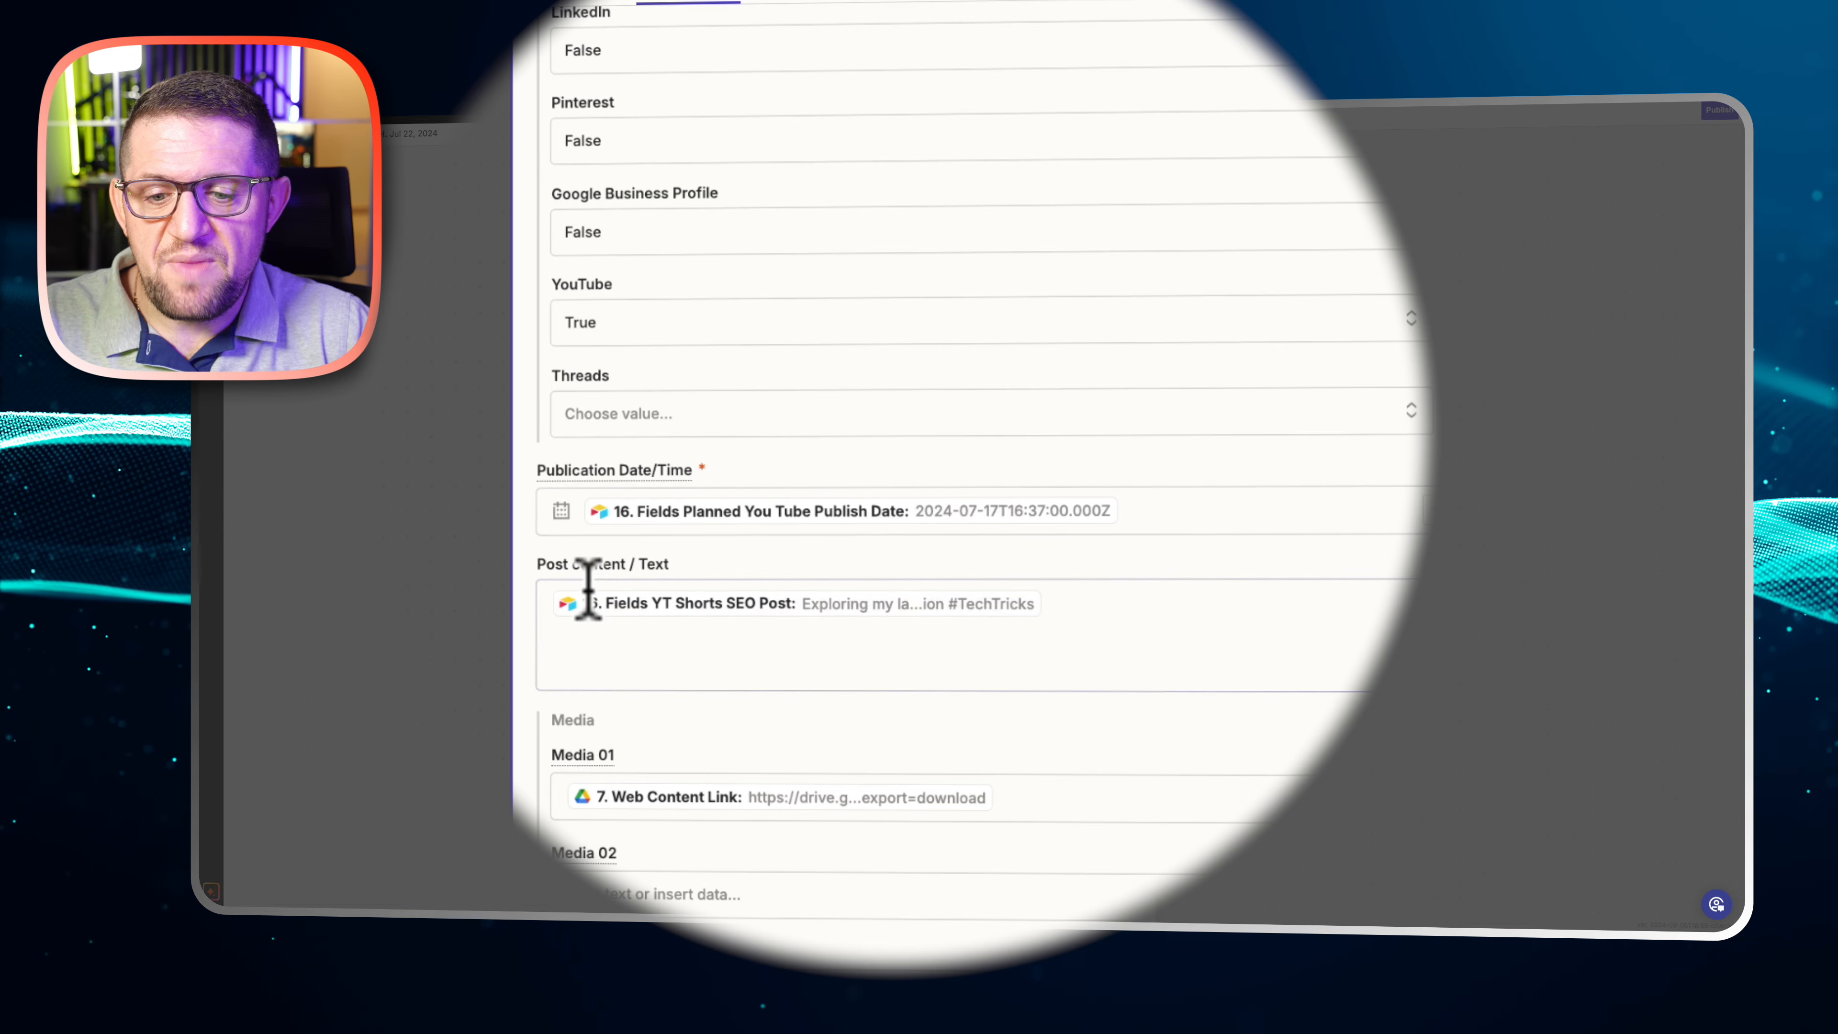
{"action": "scroll", "coordinate": [673, 608], "scroll_direction": "down", "scroll_amount": 2}
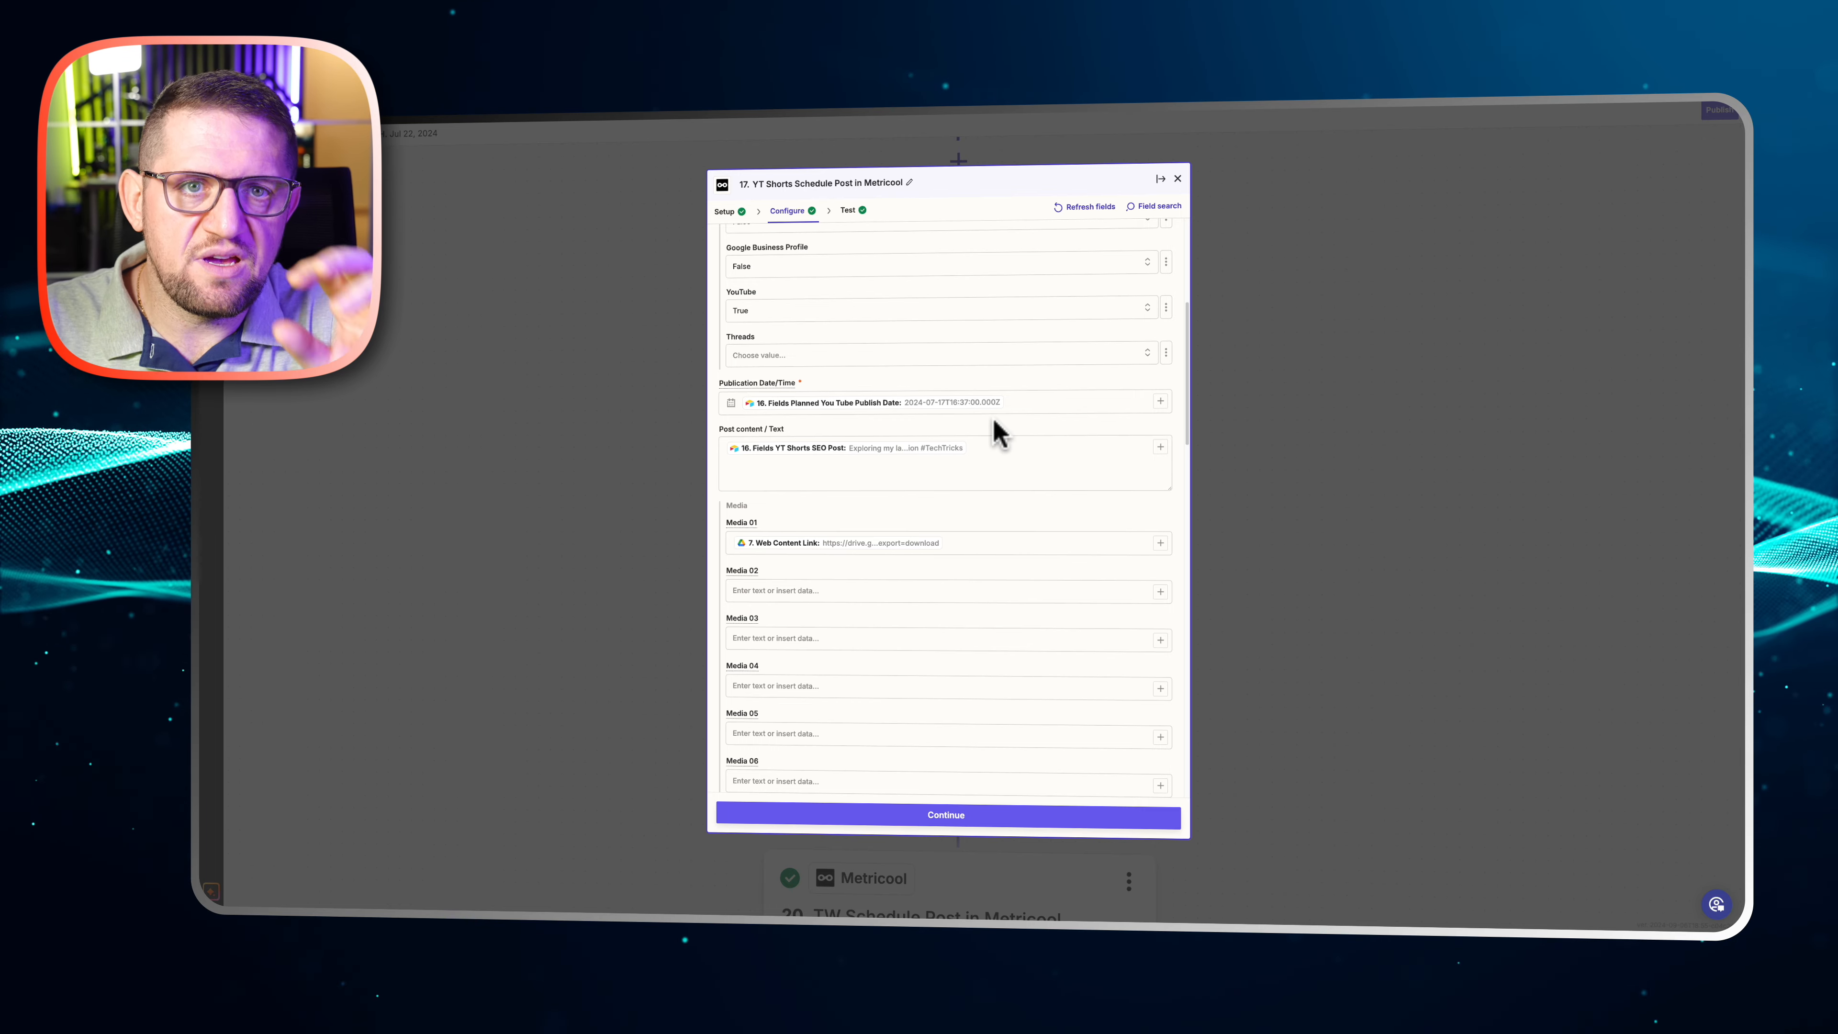
{"action": "left_click", "coordinate": [862, 482]}
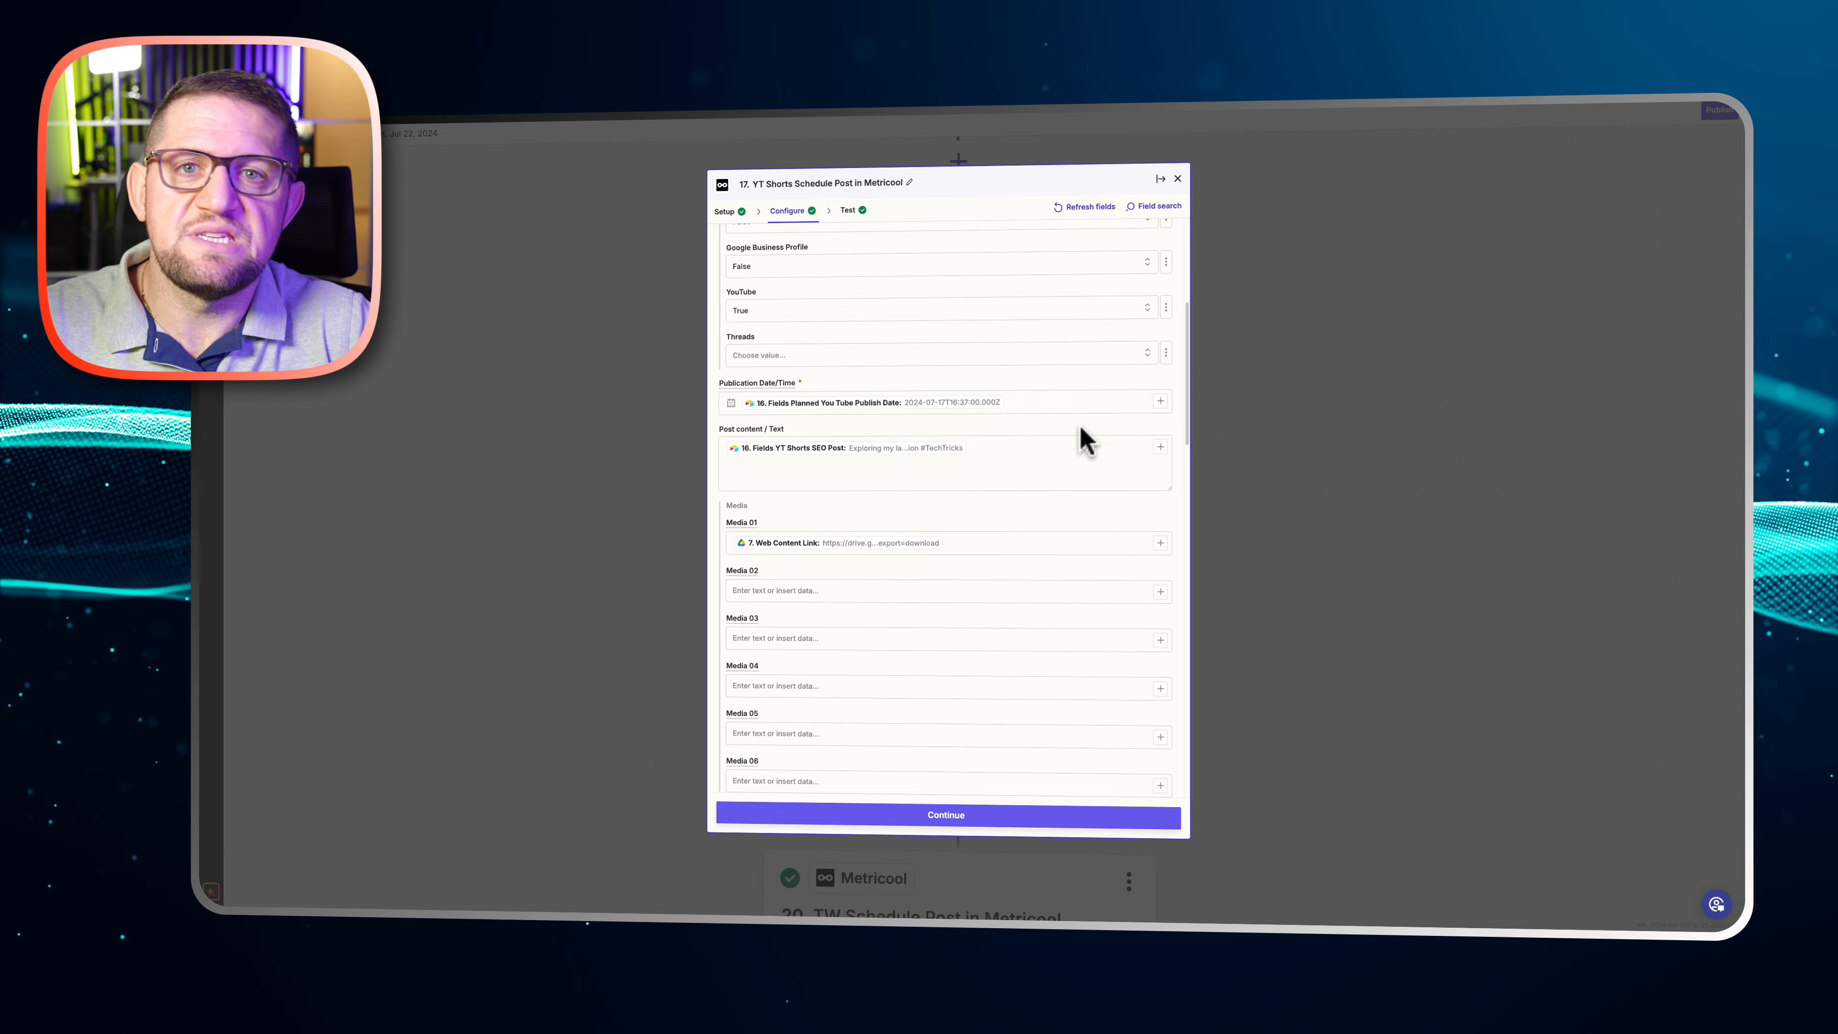
{"action": "left_click", "coordinate": [1377, 464]}
Look over the remaining Zap steps, from the other Metricool posts through Send Email and Delay For to the Google Drive file deletions
{"action": "scroll", "coordinate": [1317, 478], "scroll_direction": "down", "scroll_amount": 5}
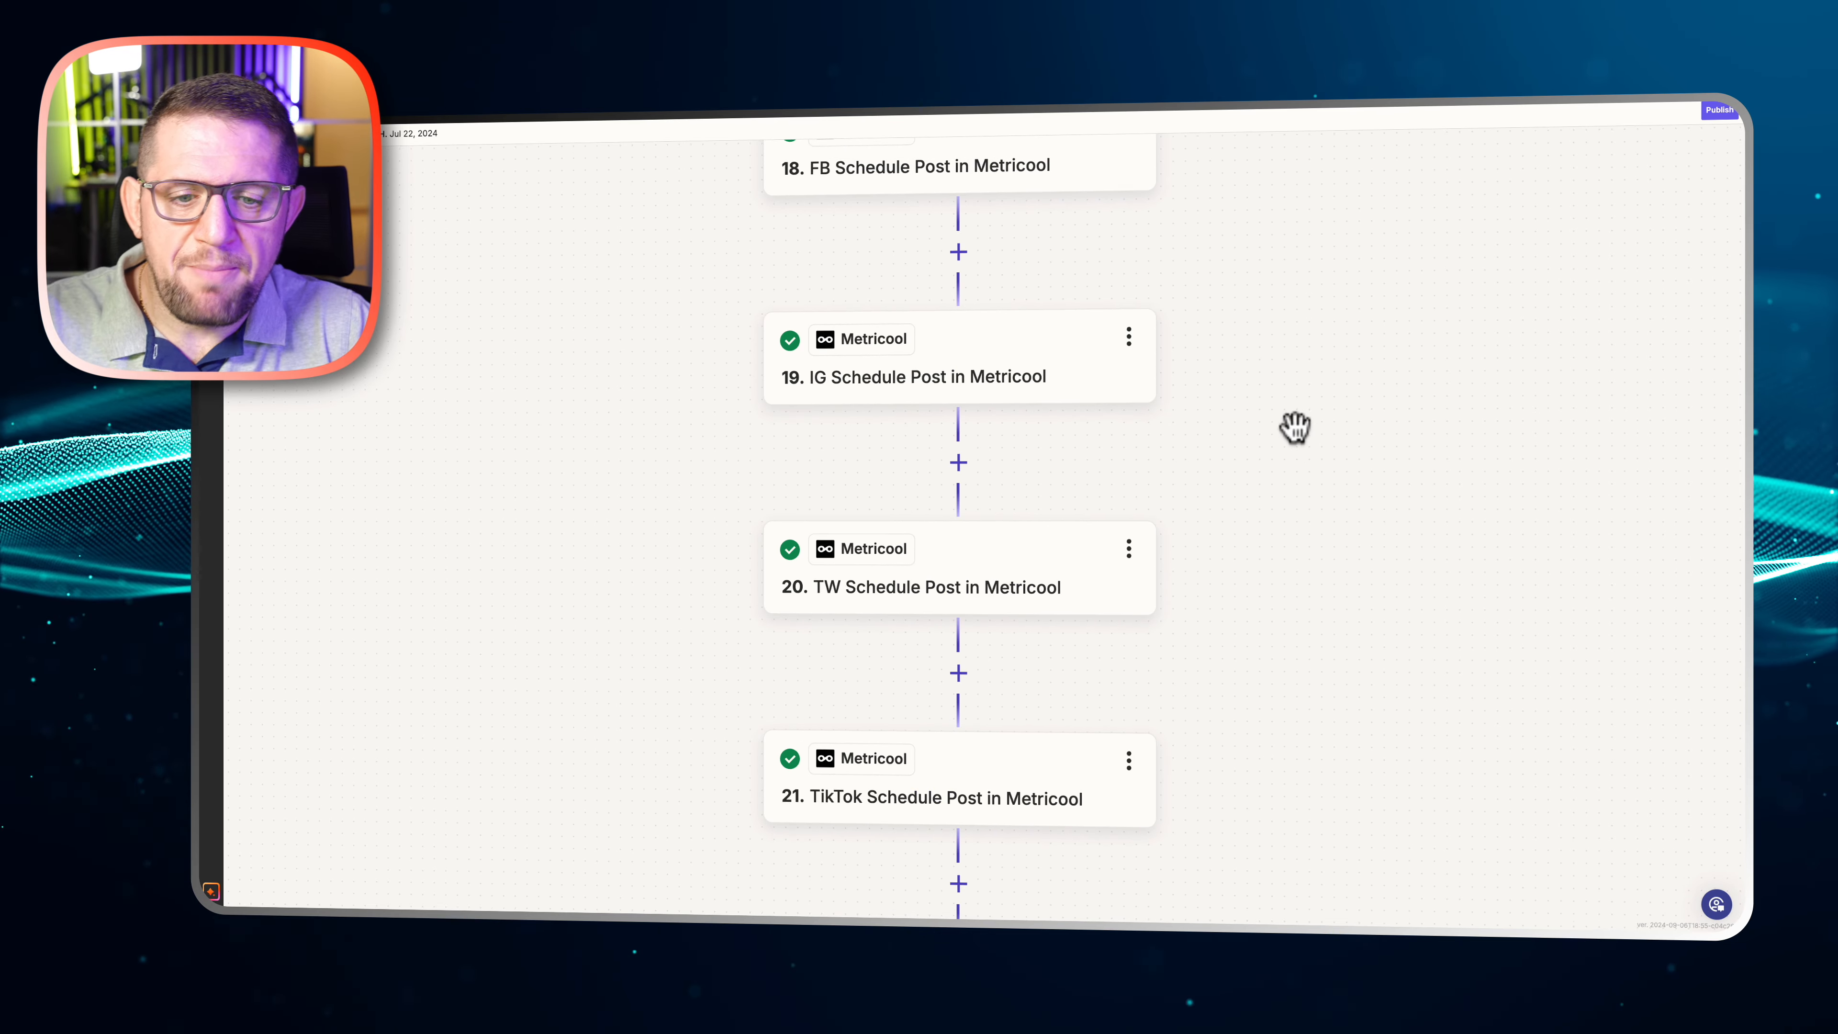
{"action": "scroll", "coordinate": [1294, 427], "scroll_direction": "down", "scroll_amount": 9}
{"action": "scroll", "coordinate": [1293, 429], "scroll_direction": "down", "scroll_amount": 5}
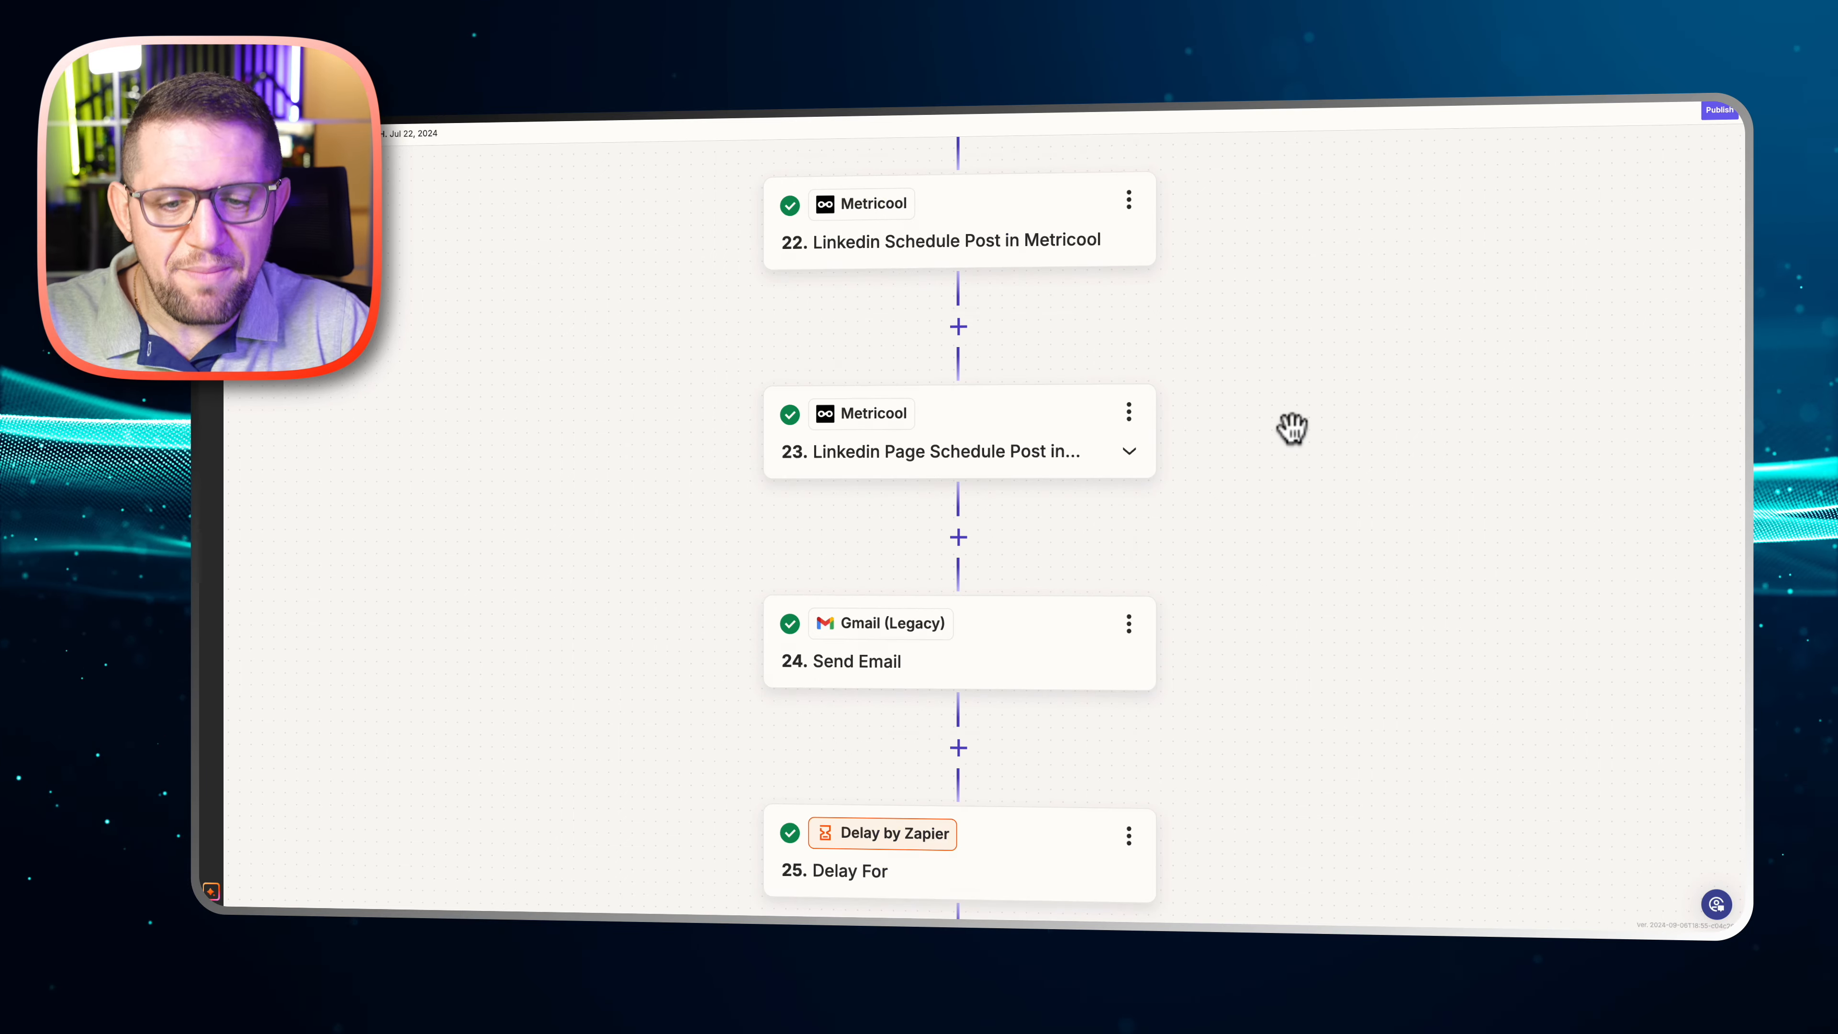
{"action": "scroll", "coordinate": [1292, 428], "scroll_direction": "down", "scroll_amount": 5}
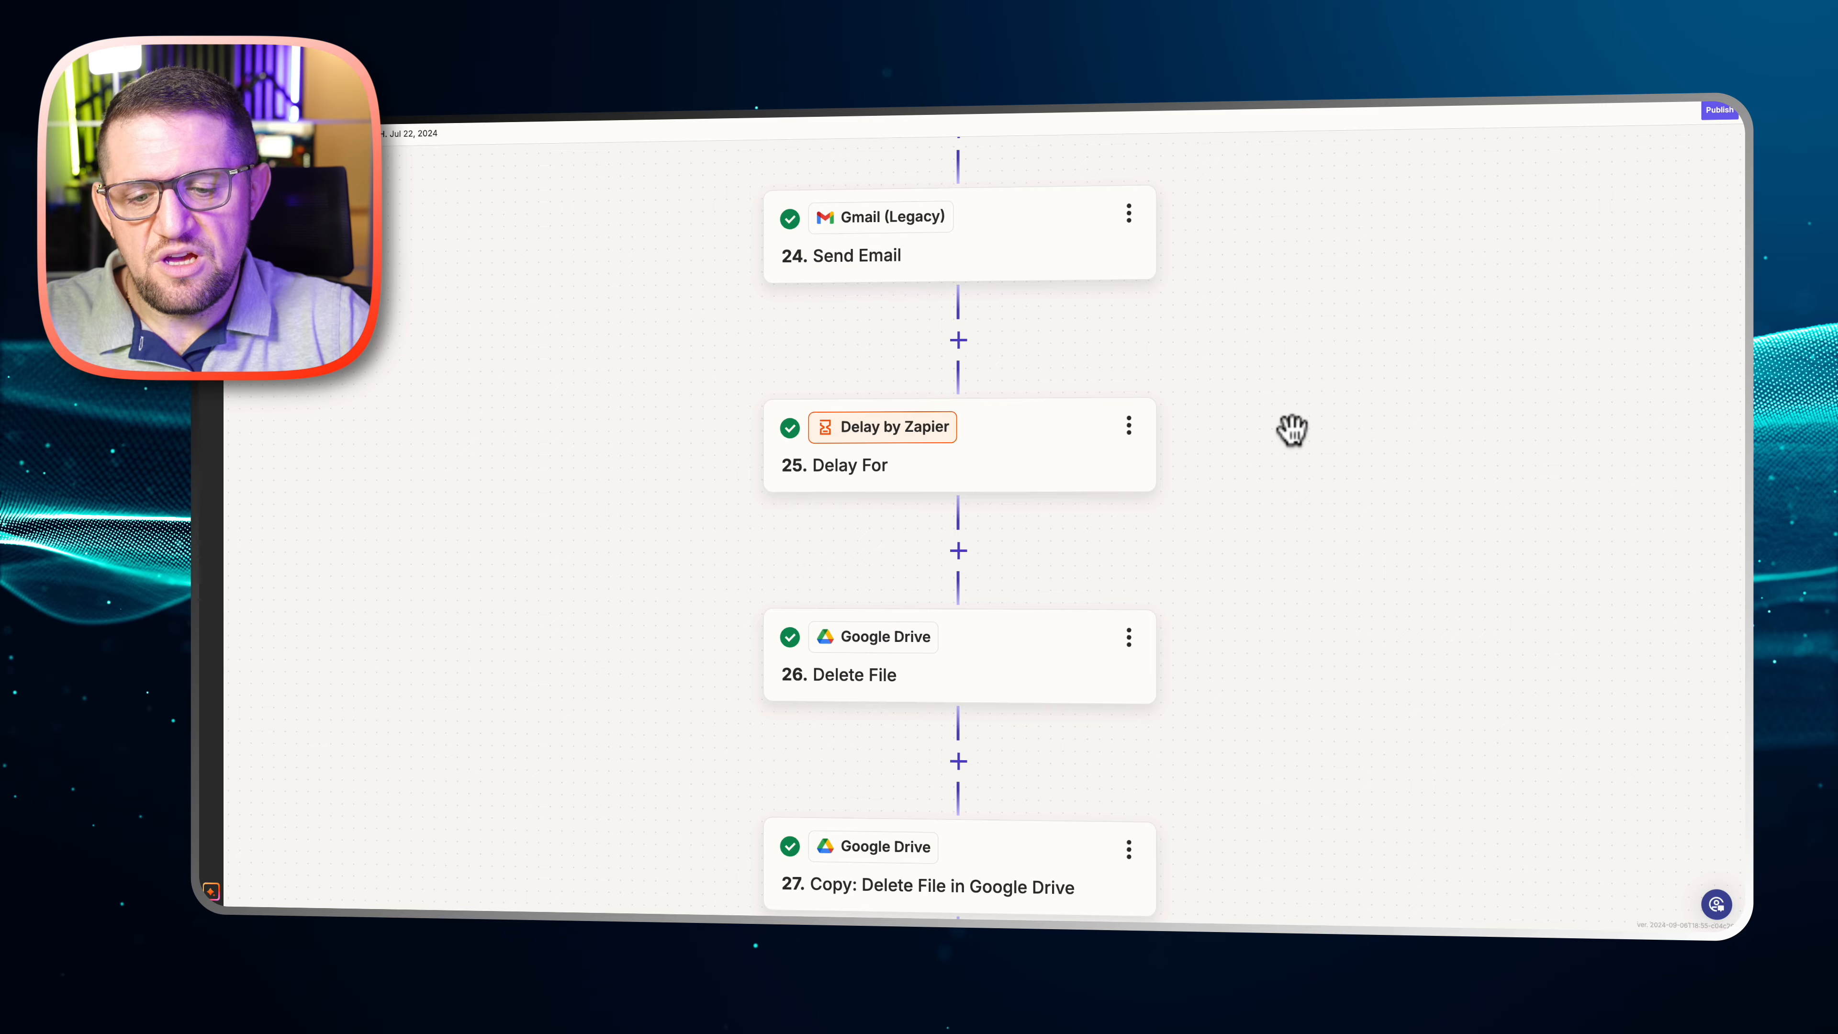
{"action": "scroll", "coordinate": [1354, 430], "scroll_direction": "down", "scroll_amount": 3}
{"action": "scroll", "coordinate": [1354, 431], "scroll_direction": "up", "scroll_amount": 3}
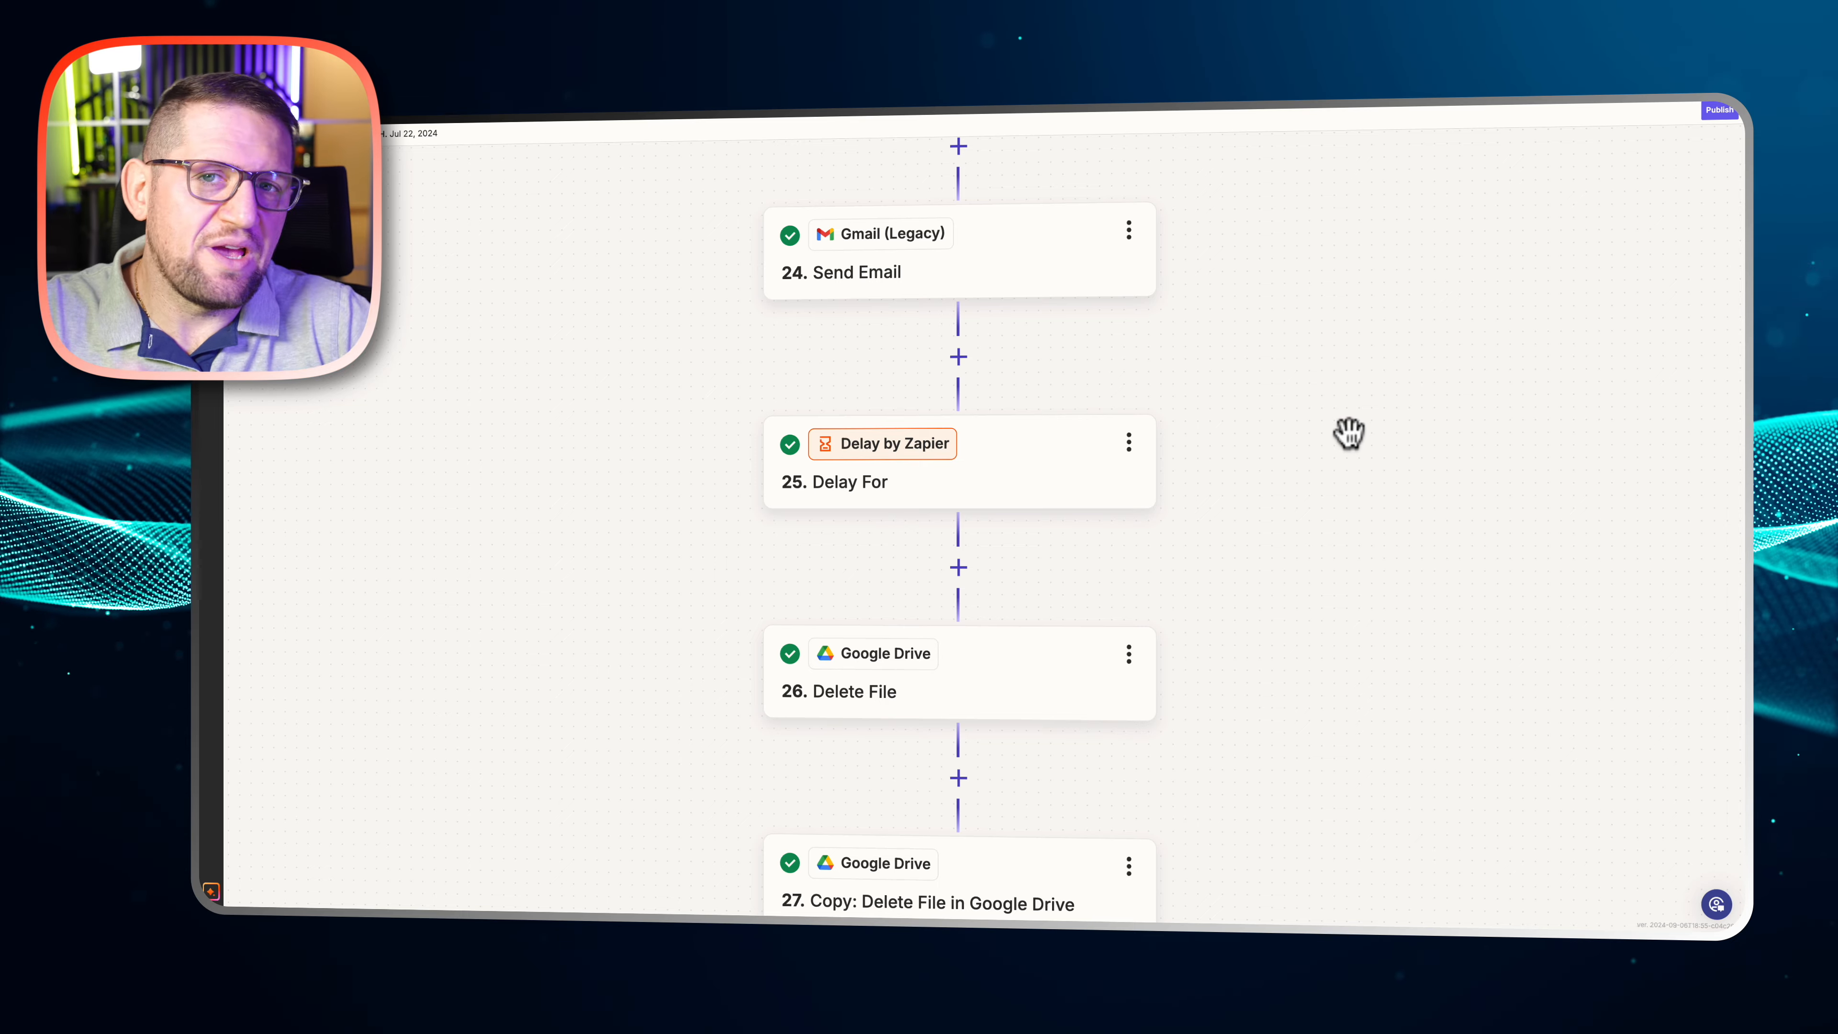
{"action": "scroll", "coordinate": [1342, 431], "scroll_direction": "down", "scroll_amount": 2}
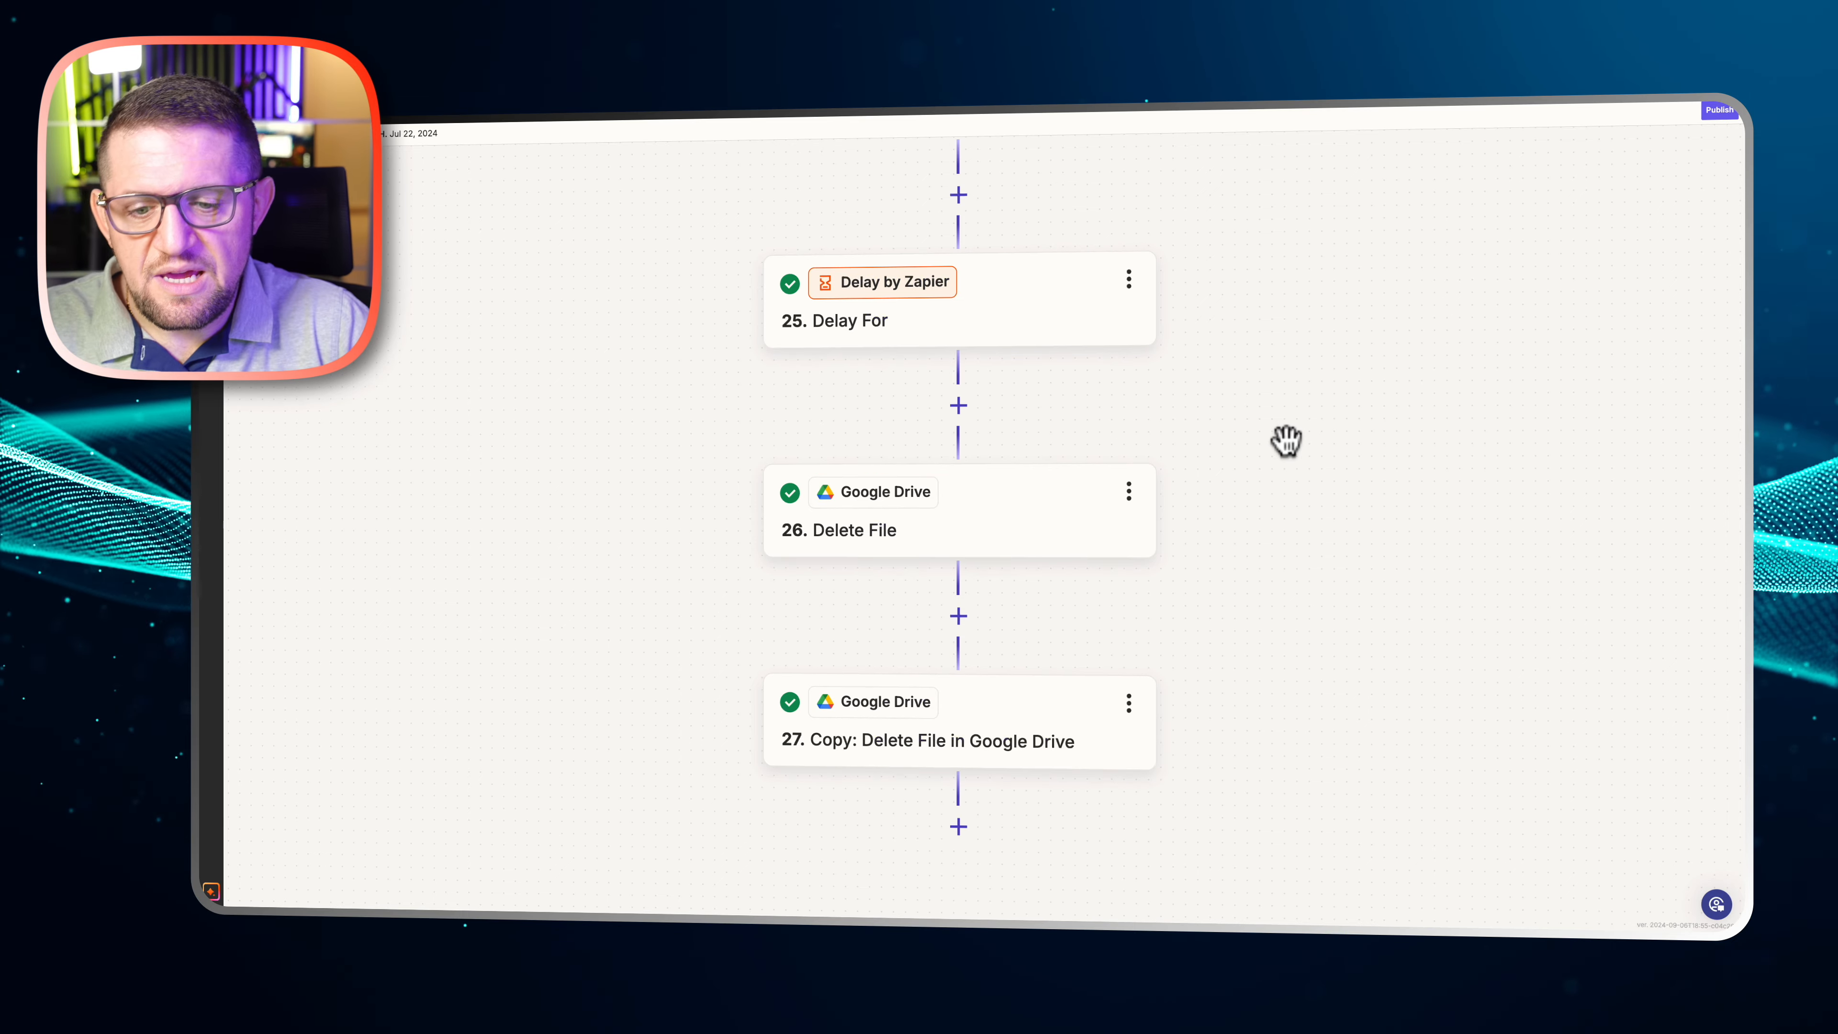